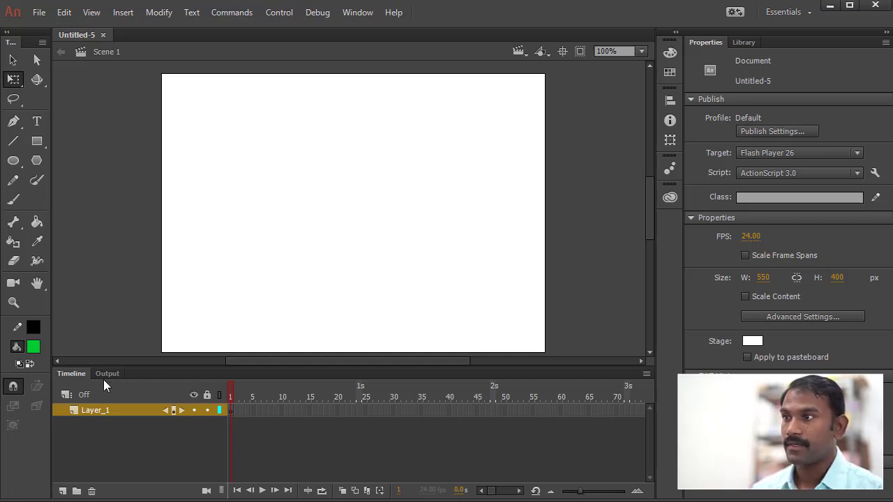
# Draw a green circle about 86 px wide in the stage's upper-left area and add a new layer beneath its layer
pyautogui.click(14, 161)
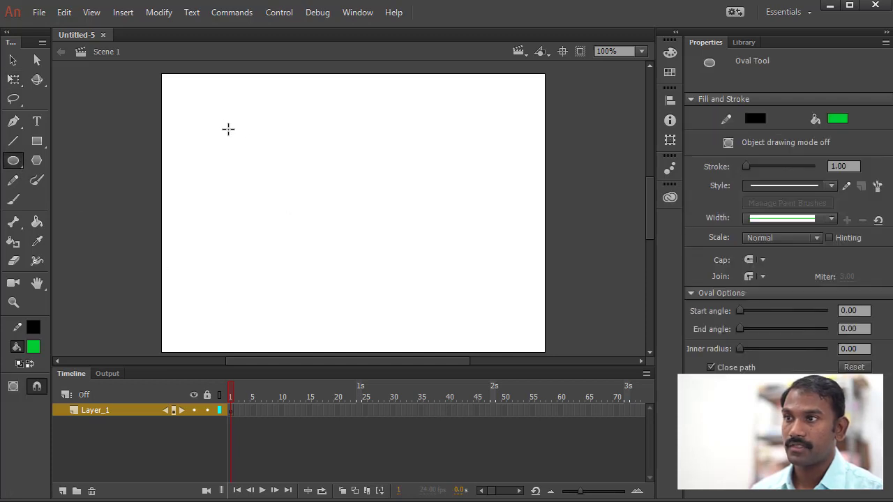
pyautogui.moveTo(215, 120); pyautogui.dragTo(274, 180)
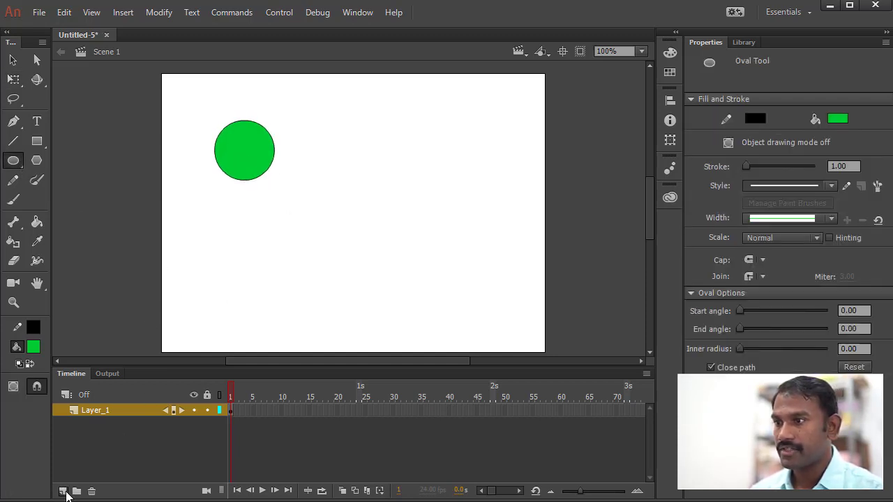
pyautogui.click(62, 491)
pyautogui.moveTo(88, 434); pyautogui.dragTo(90, 432)
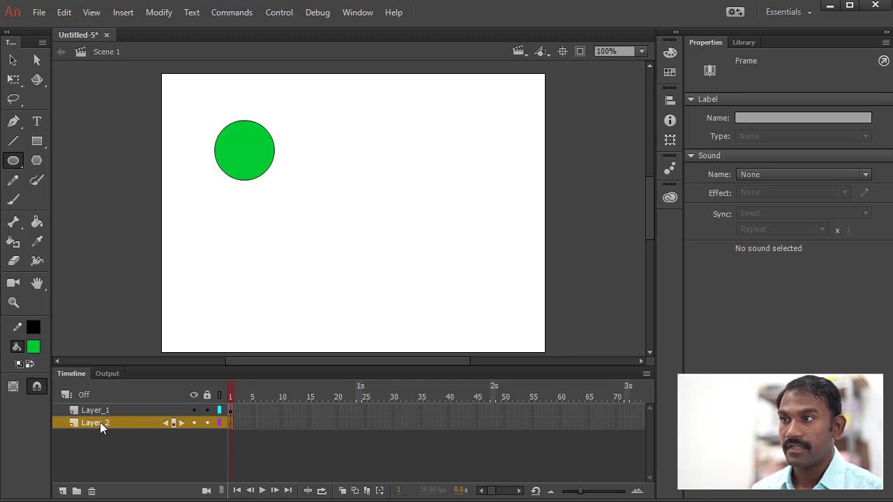
# Add the static text "HELLO" on Layer_2, below the circle on the stage
pyautogui.click(39, 123)
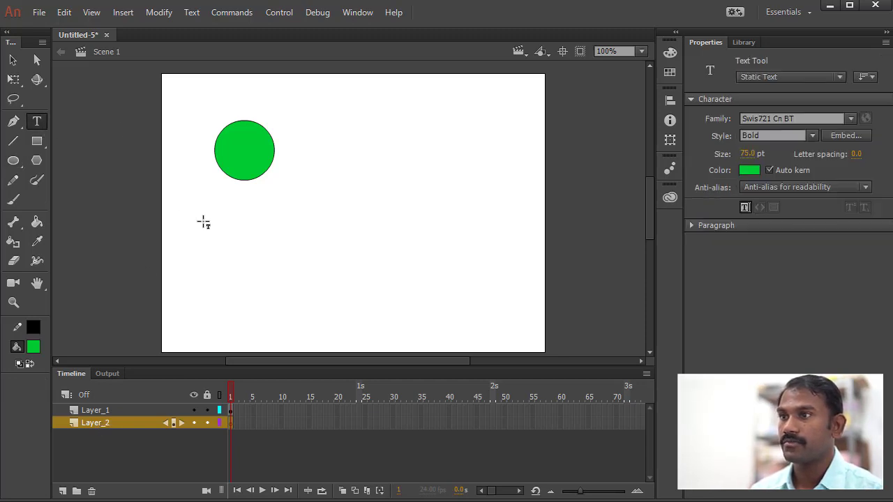
pyautogui.click(229, 260)
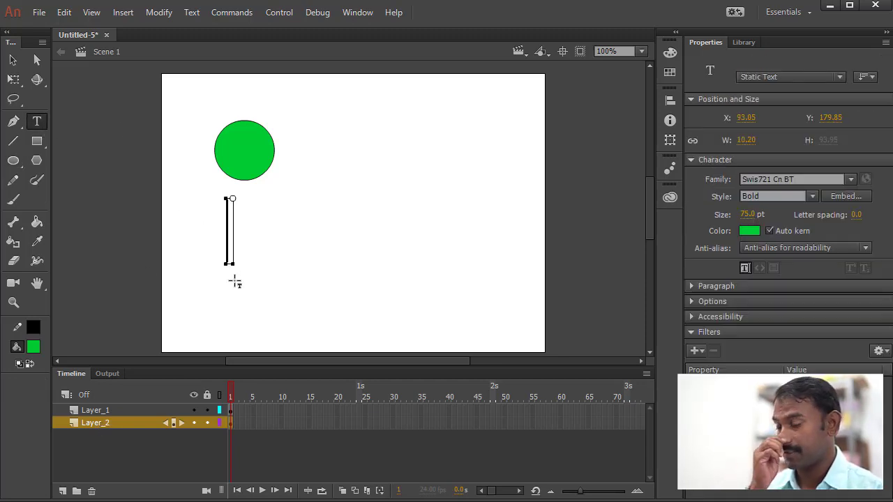
pyautogui.write('HELLO')
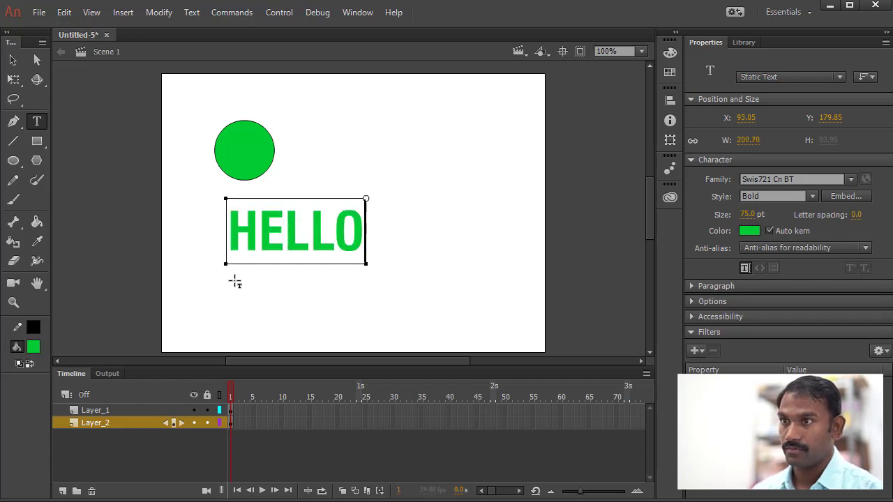
# Set the HELLO text's color to blue #0000FF and its size to 96 pt
pyautogui.hotkey('ctrl', 'a')
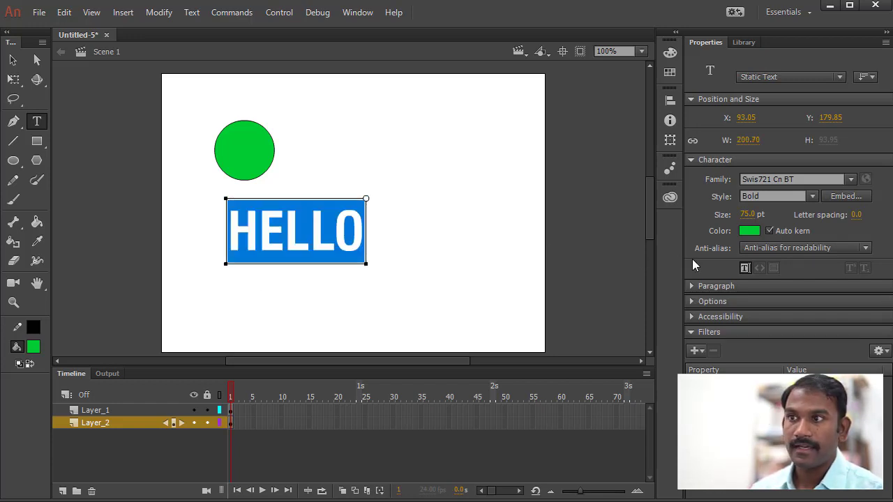
pyautogui.click(748, 232)
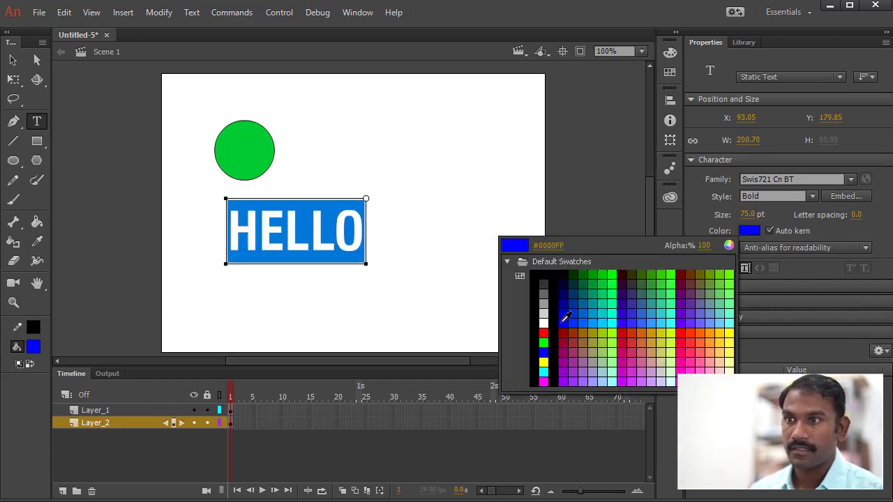
pyautogui.click(564, 320)
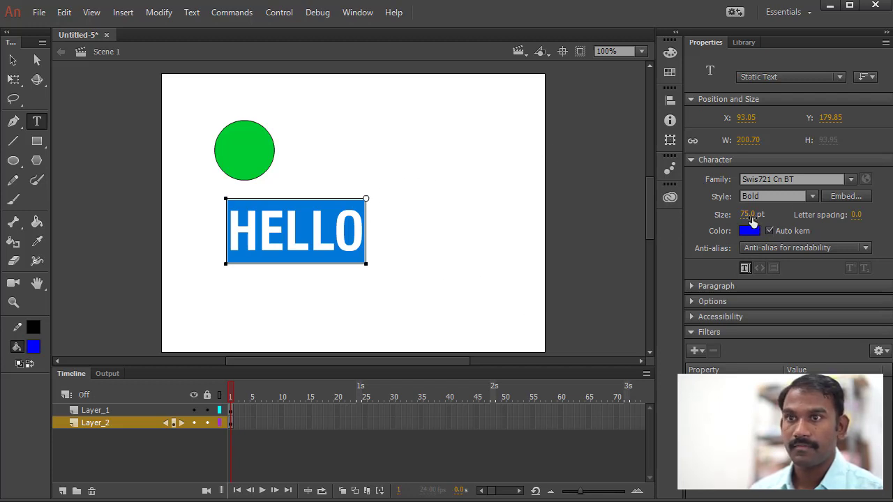
pyautogui.moveTo(752, 221)
pyautogui.mouseDown()
pyautogui.moveTo(818, 233)
pyautogui.moveTo(759, 216)
pyautogui.mouseUp()
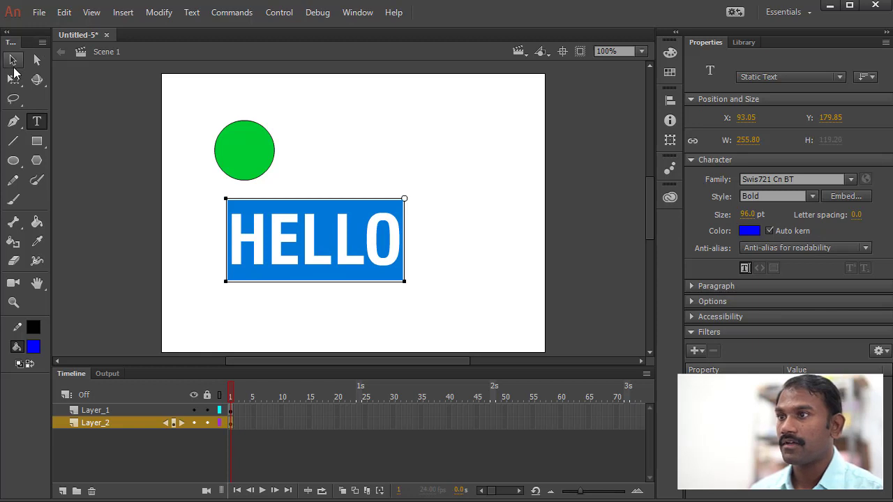
# Move the HELLO text slightly right, and place the whole circle with its outline over the letter H
pyautogui.click(13, 61)
pyautogui.moveTo(384, 259); pyautogui.dragTo(408, 254)
pyautogui.click(237, 150)
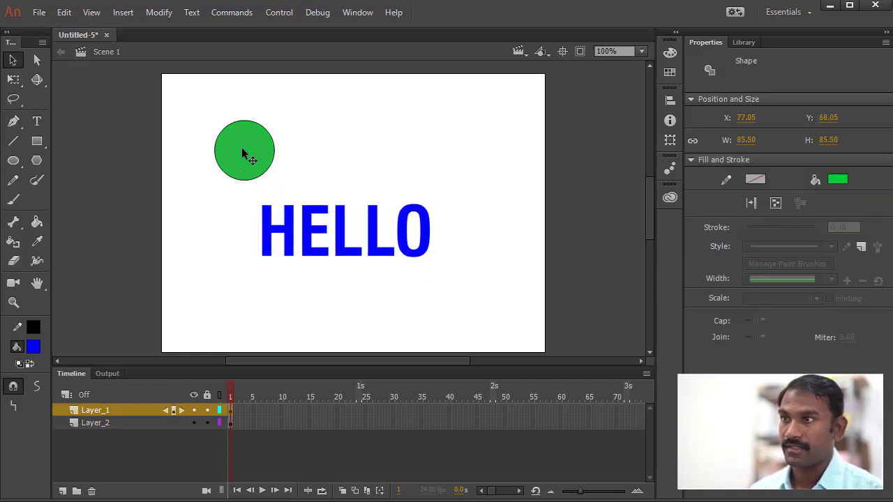
pyautogui.doubleClick(241, 149)
pyautogui.moveTo(250, 169)
pyautogui.mouseDown()
pyautogui.moveTo(218, 237)
pyautogui.moveTo(230, 253)
pyautogui.moveTo(238, 228)
pyautogui.moveTo(235, 249)
pyautogui.mouseUp()
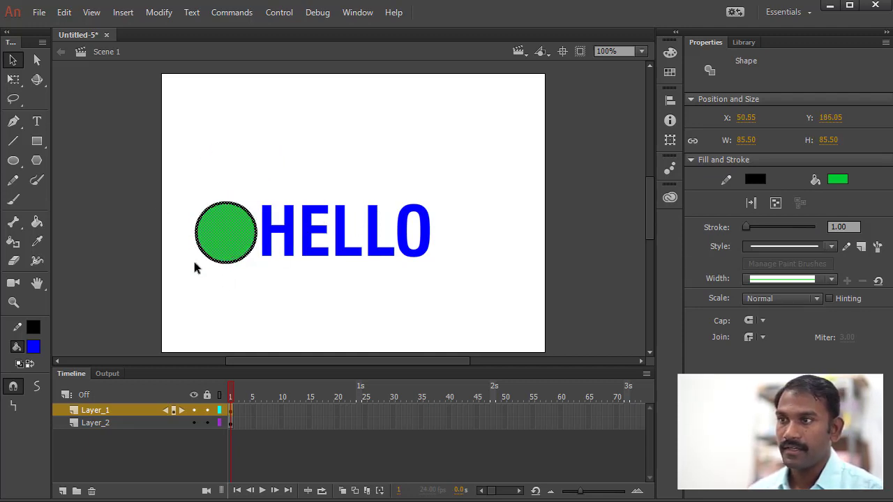
pyautogui.click(256, 279)
pyautogui.doubleClick(223, 251)
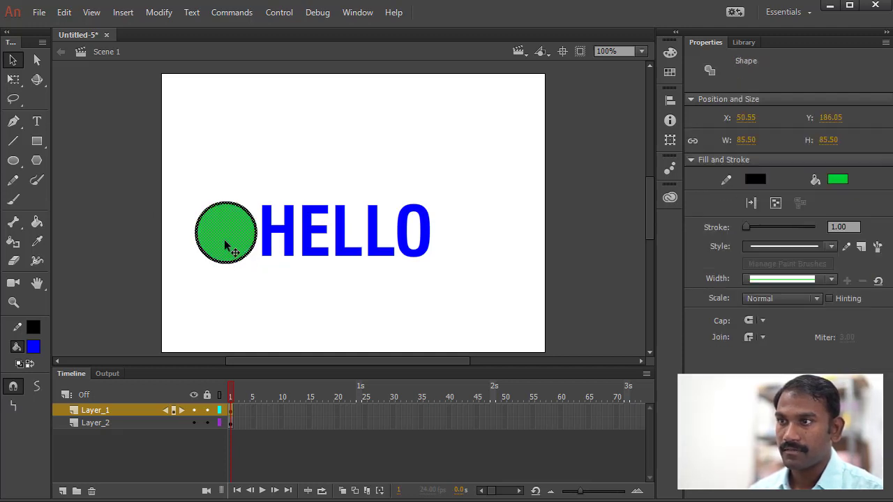
pyautogui.moveTo(225, 243); pyautogui.dragTo(281, 244)
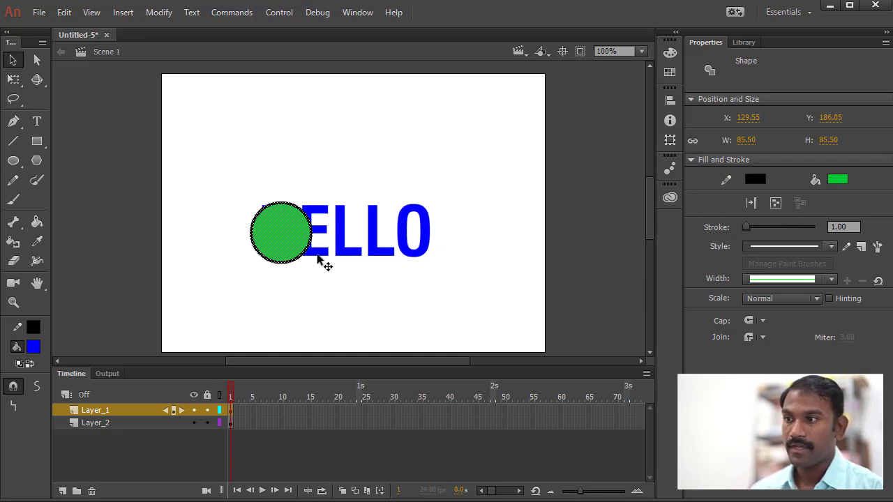
# Turn the circle's layer, Layer_1, into a mask for Layer_2
pyautogui.rightClick(95, 414)
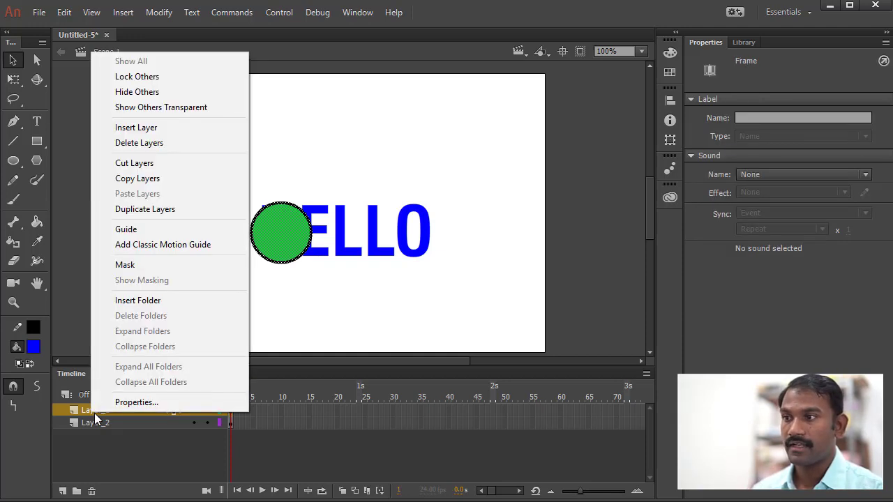
pyautogui.click(165, 265)
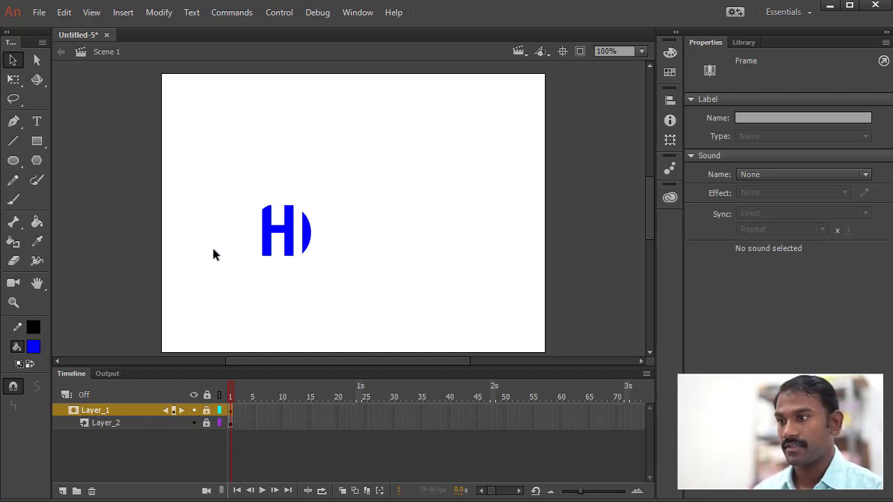
pyautogui.click(98, 423)
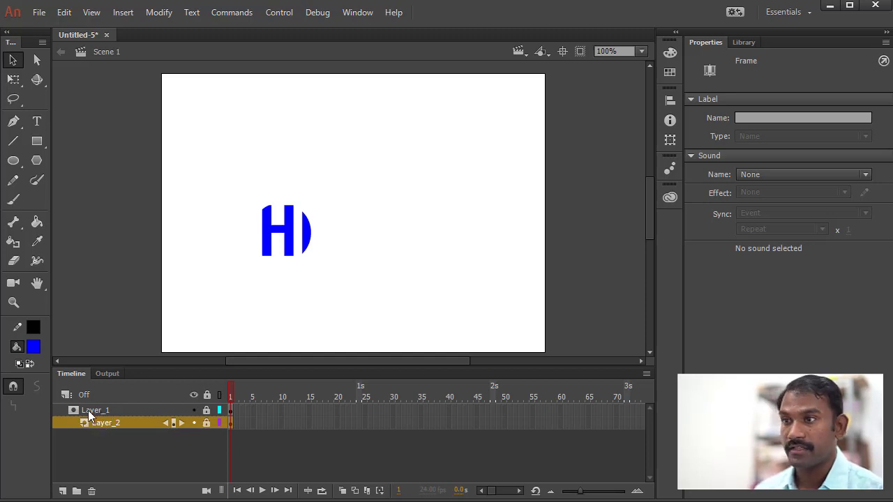
# Unlock both Layer_1 and Layer_2 and clear the selection on the stage
pyautogui.click(206, 410)
pyautogui.click(206, 423)
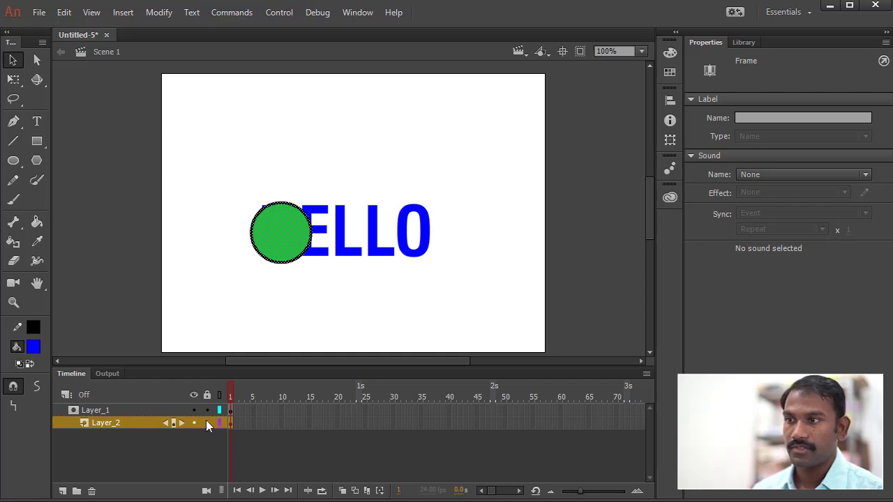
pyautogui.click(253, 326)
# Enlarge the circle from its center to about 263 px wide, preview the mask with both layers locked, and unlock them
pyautogui.click(282, 243)
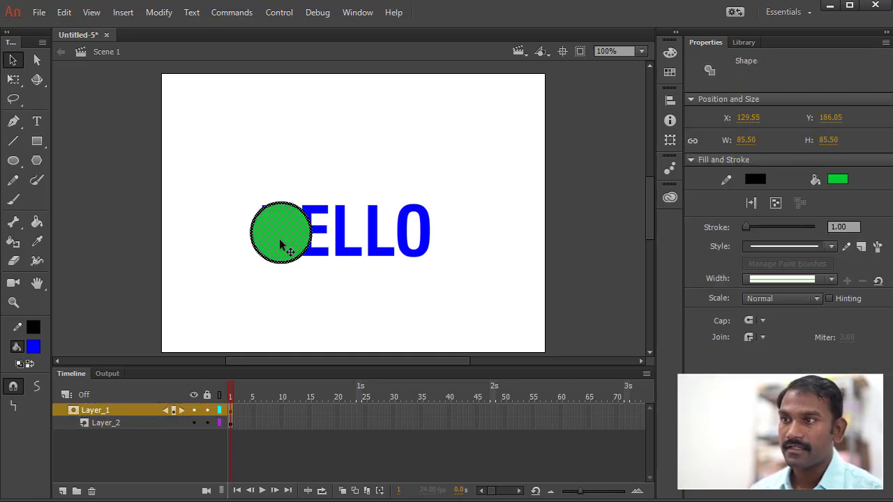
pyautogui.click(13, 78)
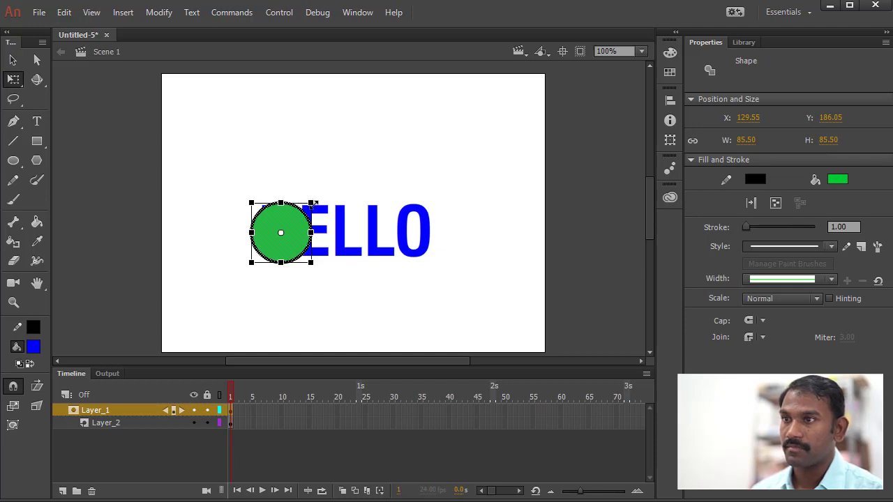
pyautogui.moveTo(311, 202); pyautogui.dragTo(460, 140)
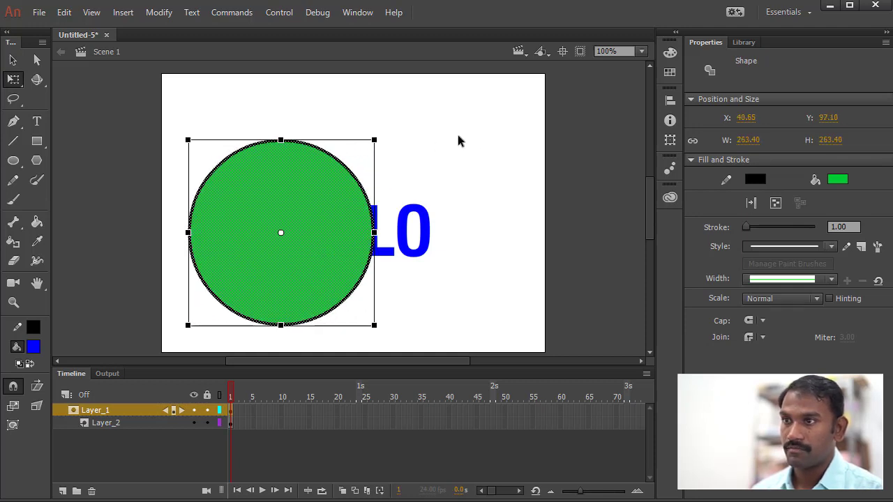
pyautogui.click(411, 295)
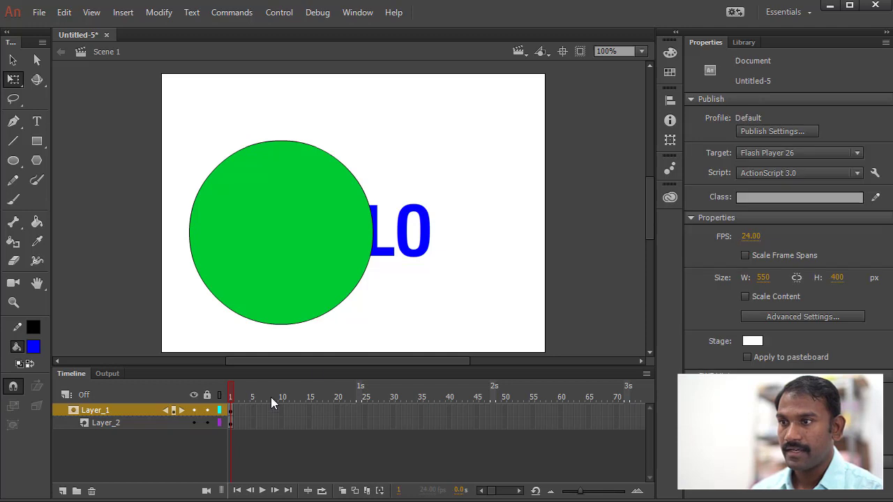
pyautogui.click(206, 422)
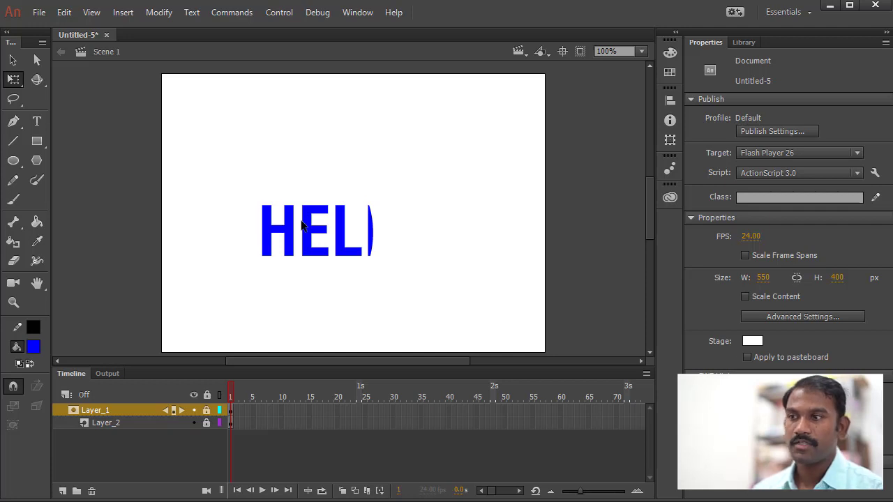
pyautogui.click(206, 423)
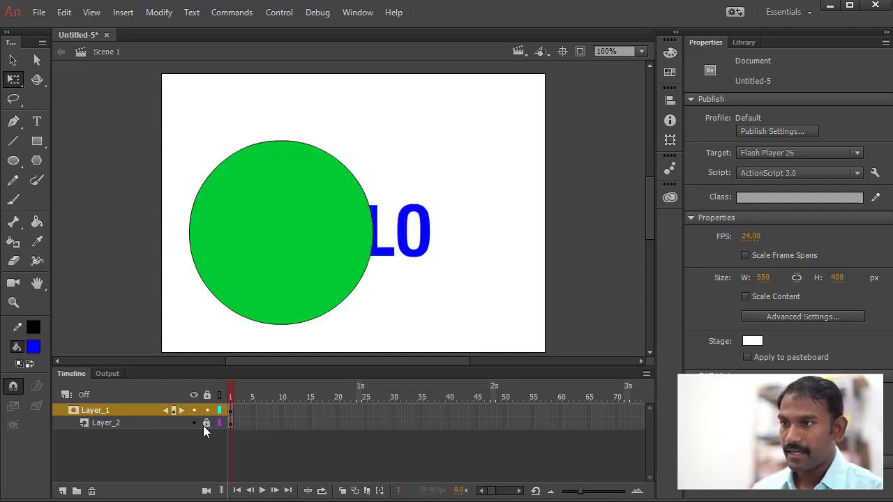
# Shrink the circle with its outline to about 90 px wide and move it just left of the HELLO text
pyautogui.click(279, 297)
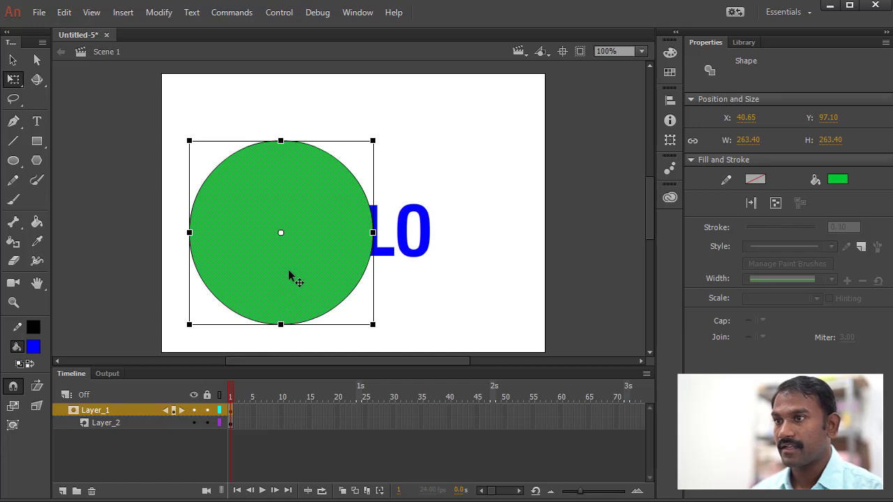
pyautogui.doubleClick(286, 305)
pyautogui.moveTo(372, 140); pyautogui.dragTo(323, 201)
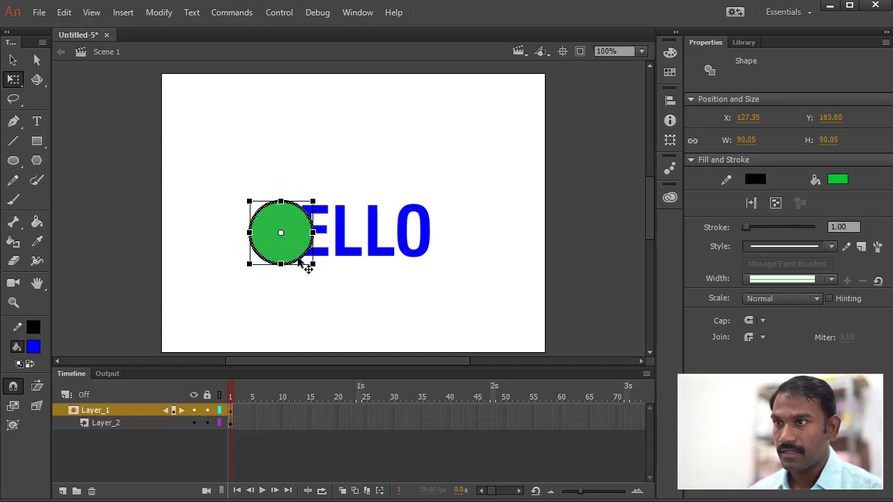
pyautogui.moveTo(289, 254); pyautogui.dragTo(233, 254)
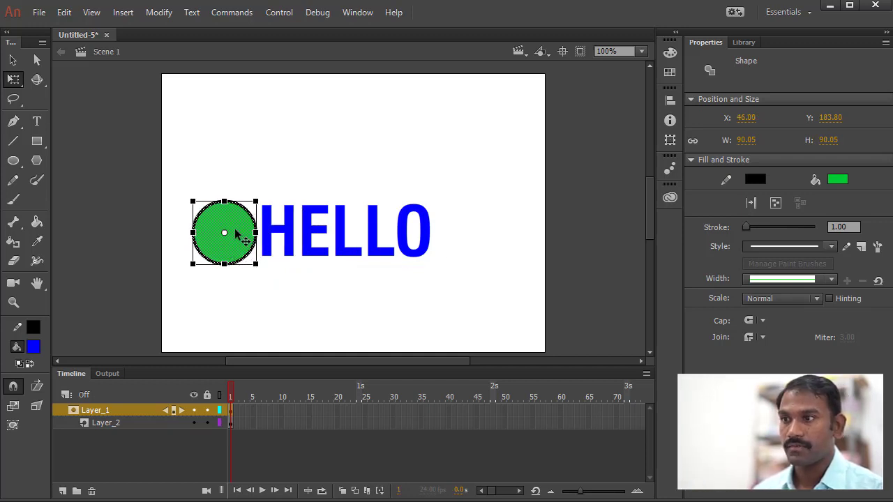
pyautogui.click(248, 299)
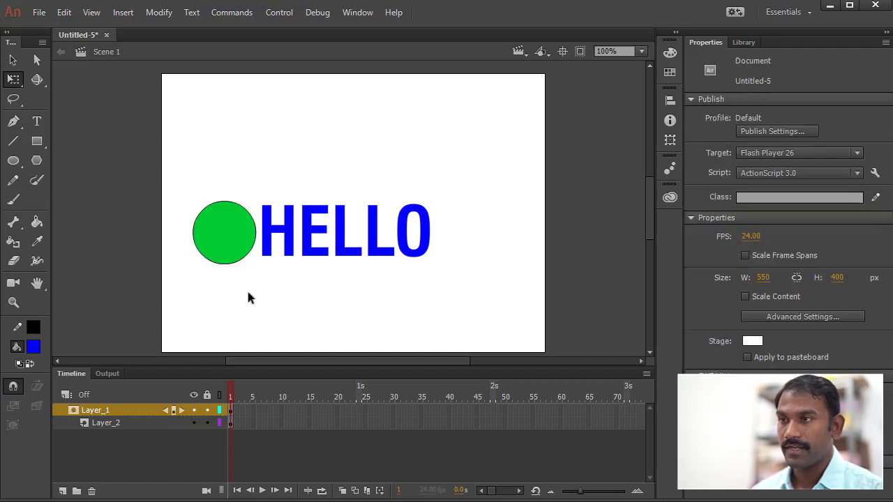
# Move only the circle's green fill below its outline, and restore the fill inside the outline
pyautogui.rightClick(239, 244)
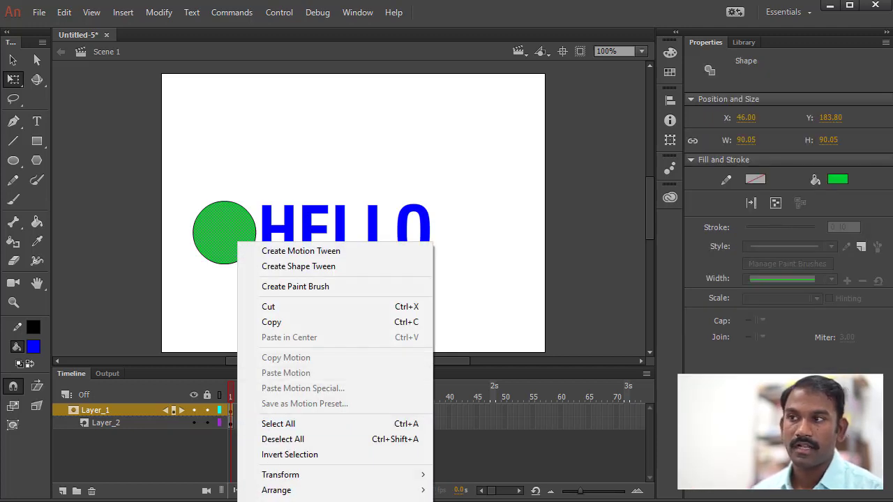
pyautogui.click(225, 237)
pyautogui.moveTo(225, 237); pyautogui.dragTo(204, 309)
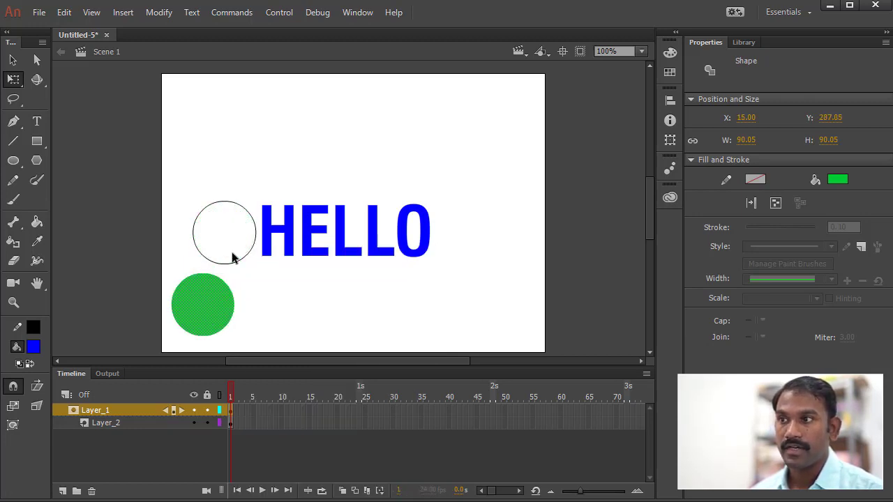
pyautogui.click(238, 206)
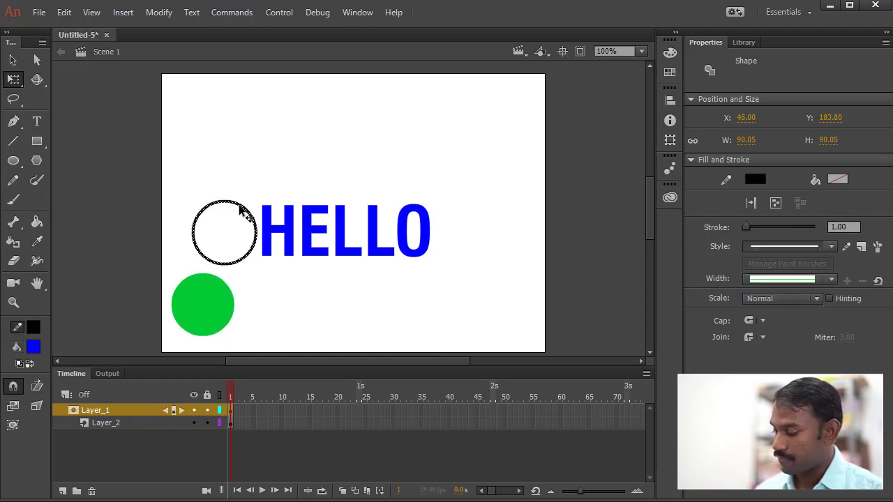
pyautogui.moveTo(202, 305); pyautogui.dragTo(224, 232)
pyautogui.click(249, 319)
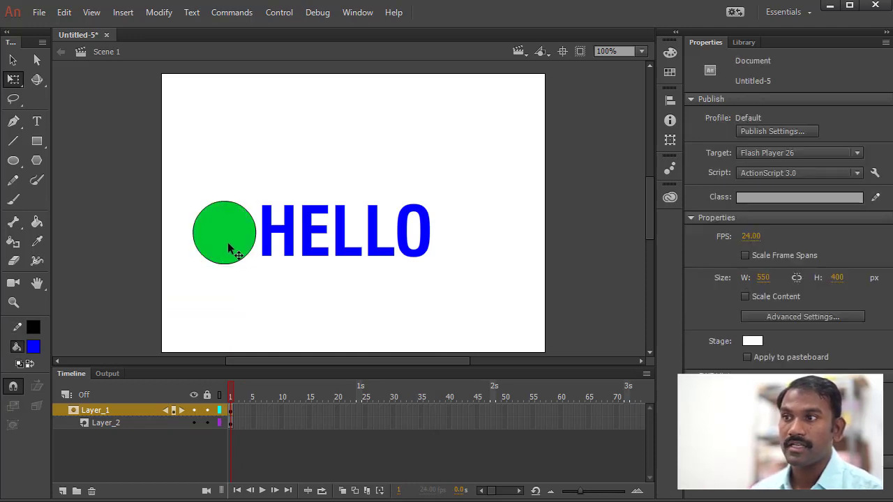
# Delete the circle's black outline, keeping only the green fill
pyautogui.doubleClick(229, 248)
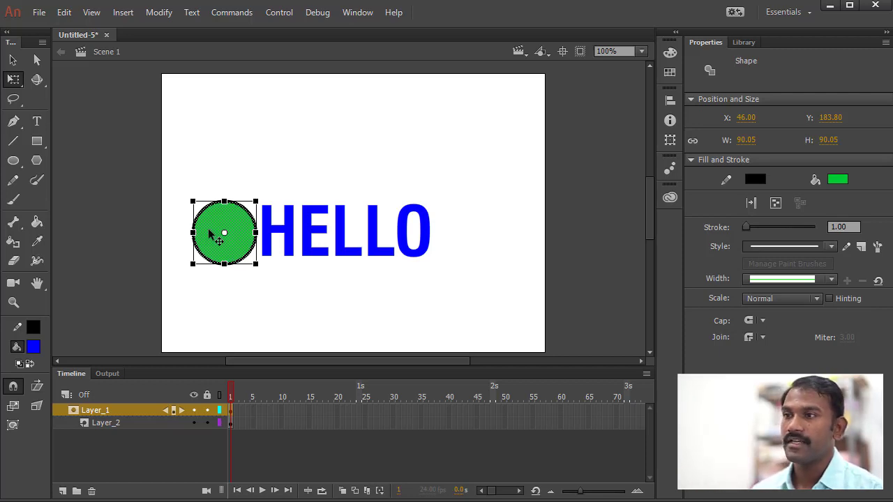
pyautogui.click(251, 293)
pyautogui.click(240, 261)
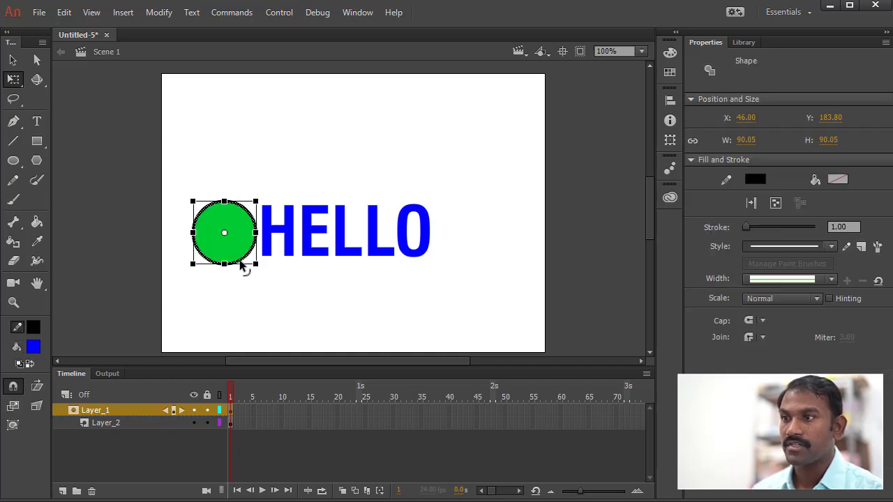
pyautogui.click(238, 267)
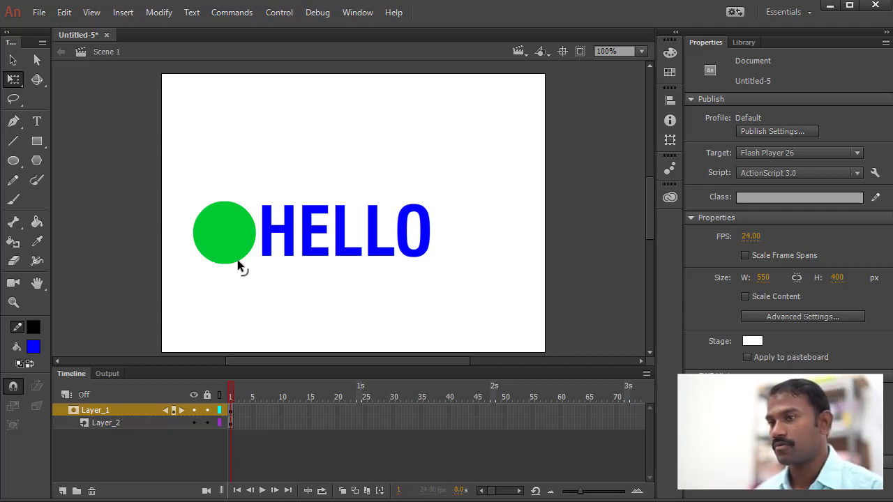
# Convert the green circle to a movie clip symbol named mask and create a motion tween on its layer
pyautogui.click(221, 224)
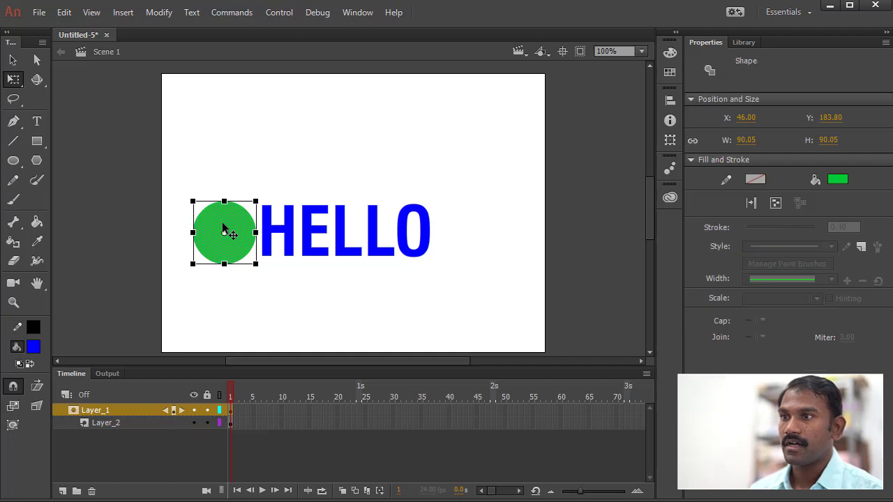
pyautogui.rightClick(229, 223)
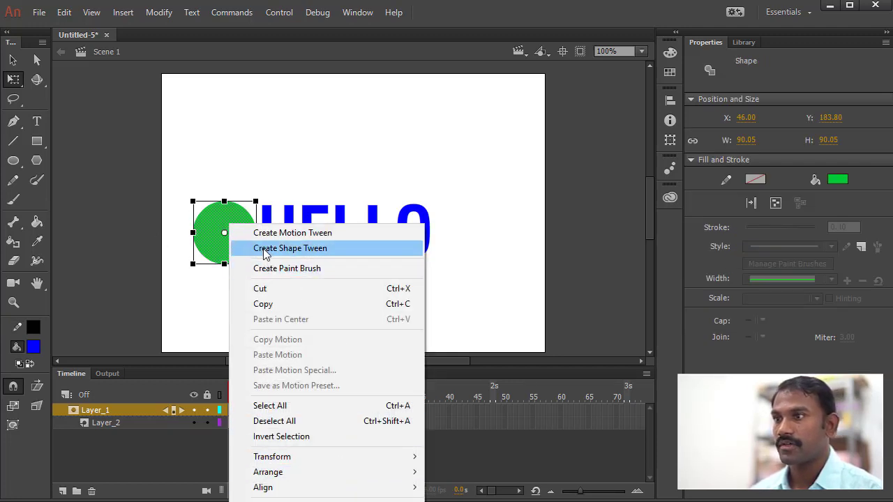
pyautogui.click(159, 13)
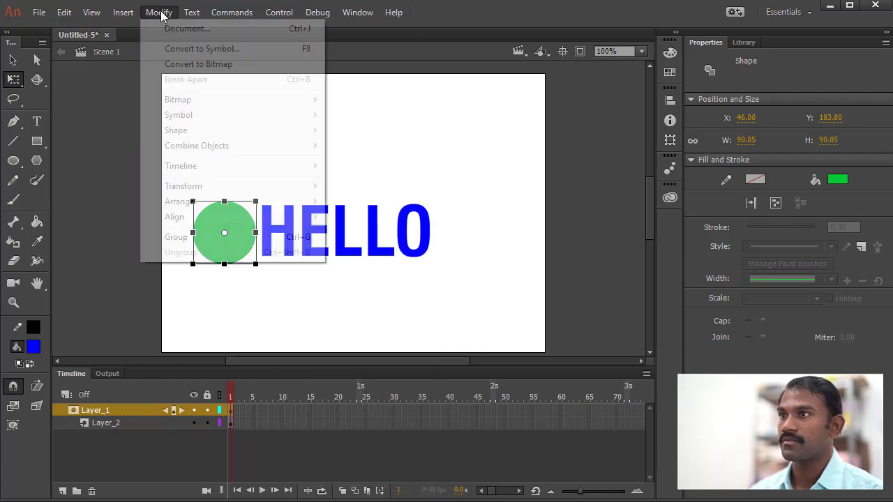
pyautogui.click(180, 48)
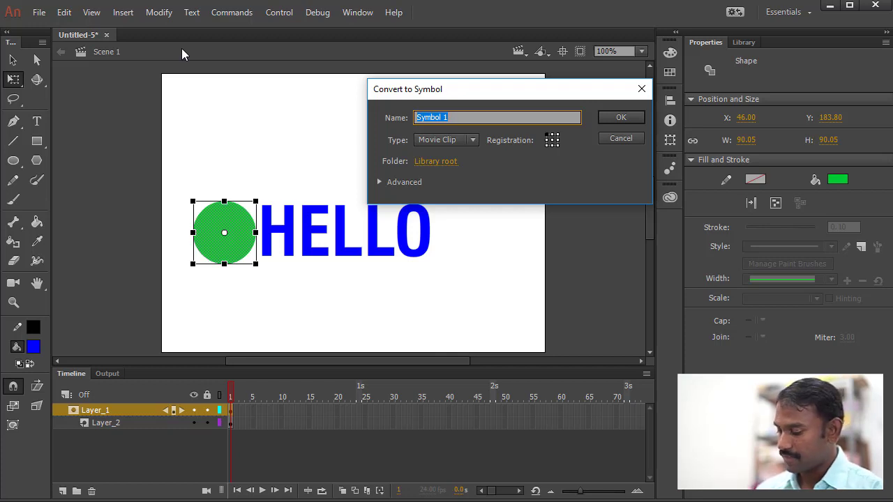
pyautogui.write('mask')
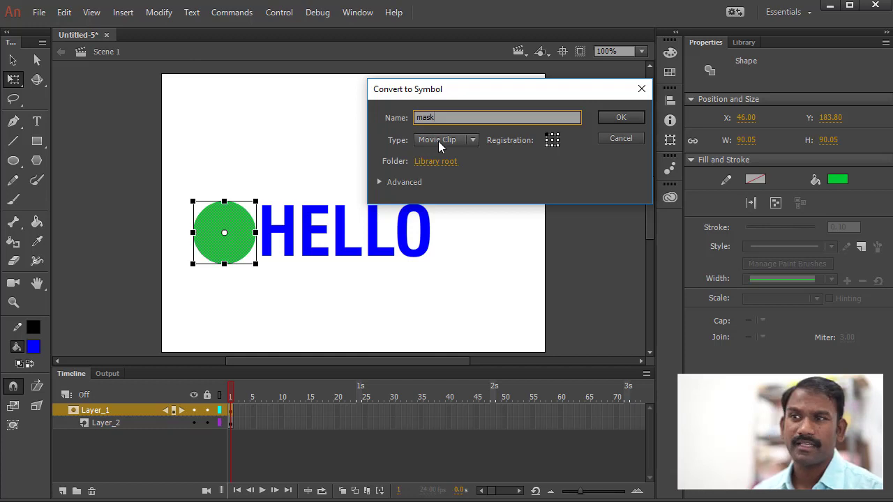
pyautogui.click(631, 117)
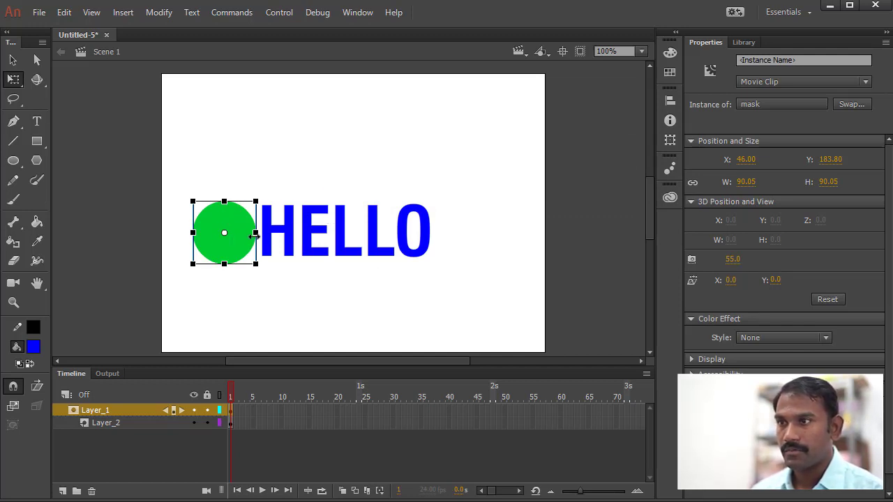
pyautogui.rightClick(233, 410)
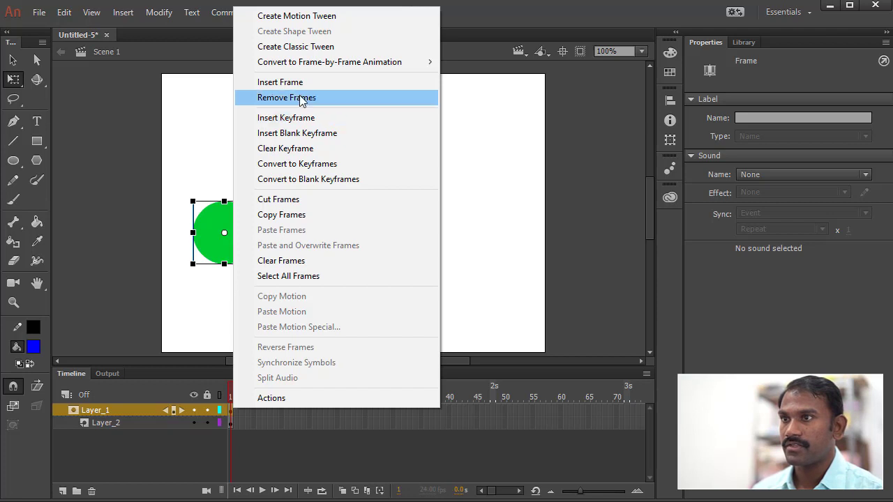
pyautogui.click(294, 22)
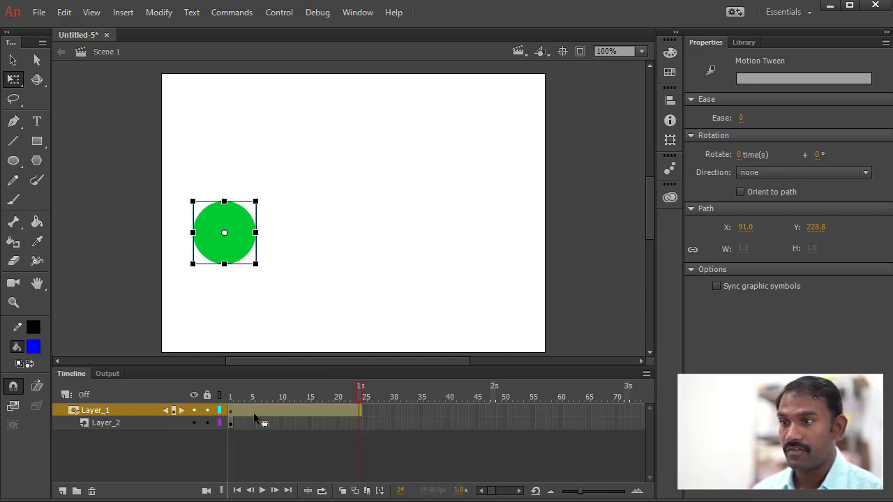
# Rename the layer holding the HELLO text to text and the circle's layer to mask
pyautogui.doubleClick(107, 423)
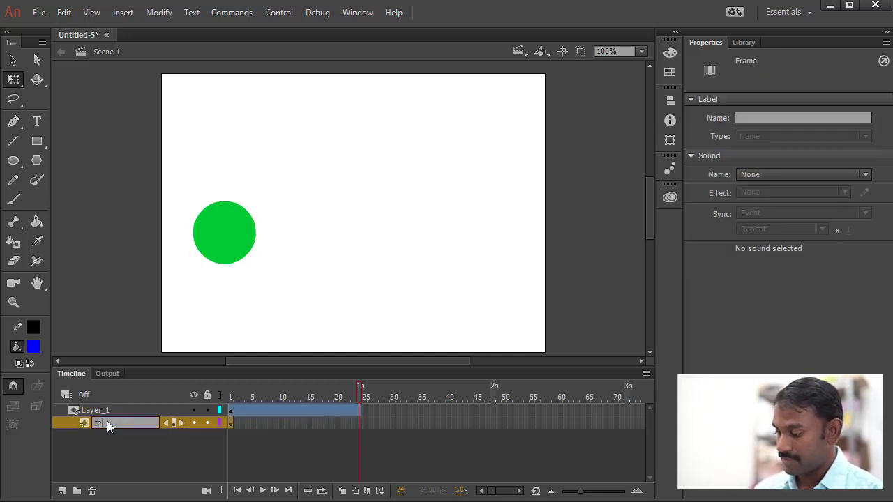
pyautogui.press('Return')
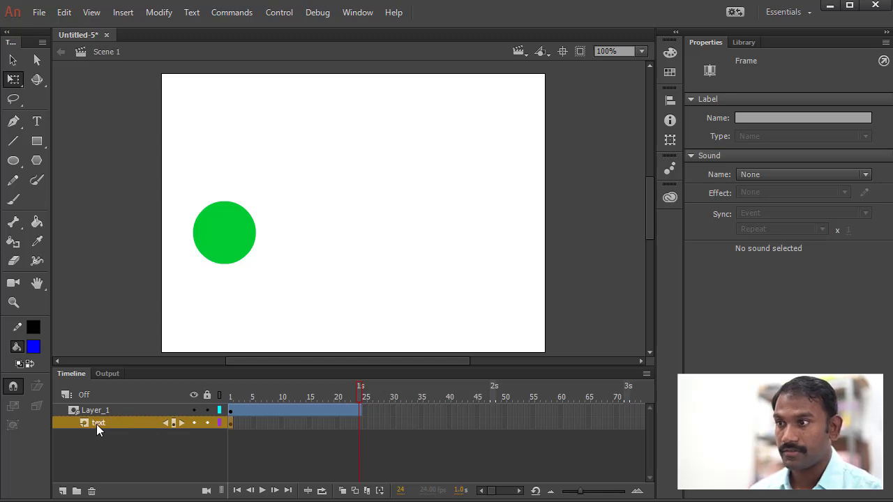
pyautogui.doubleClick(101, 411)
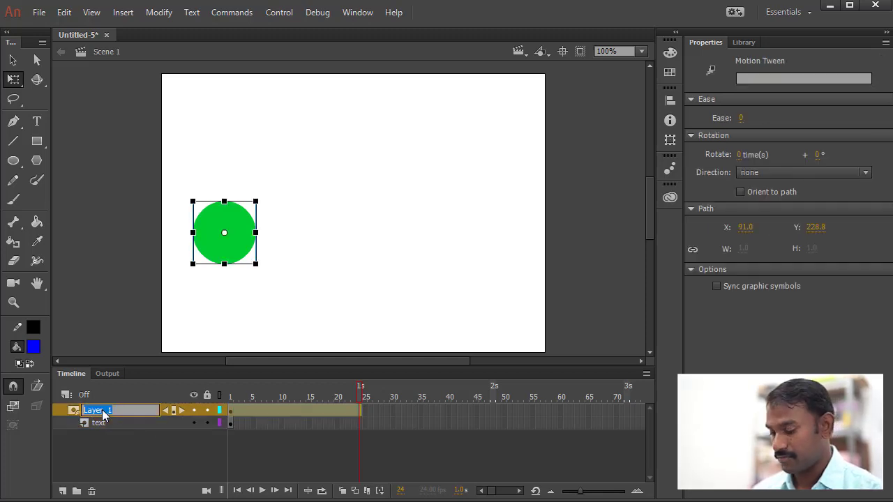
pyautogui.press('Return')
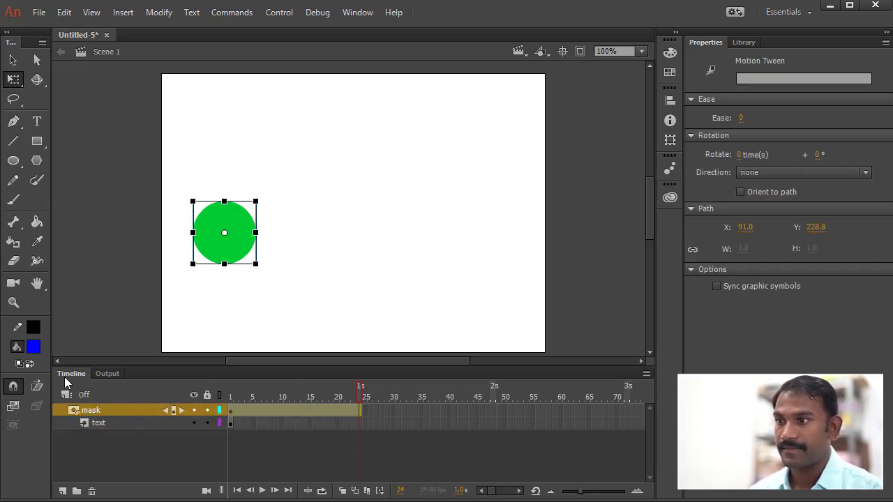
# Extend the text layer to frame 24 and, at that frame, move the circle horizontally to just right of the HELLO text
pyautogui.rightClick(360, 426)
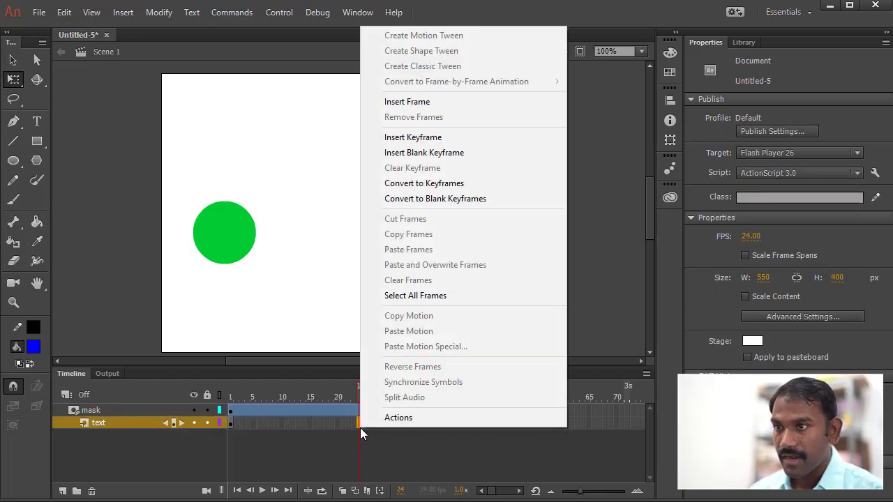
pyautogui.click(458, 103)
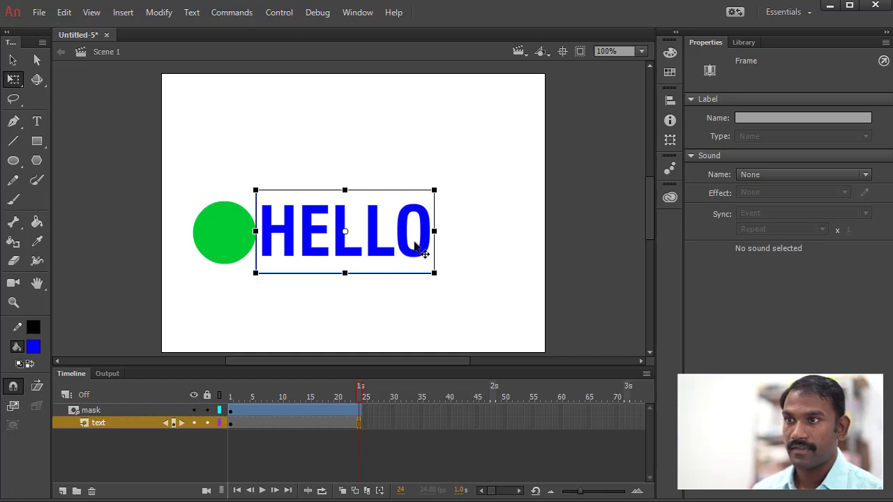
pyautogui.click(229, 231)
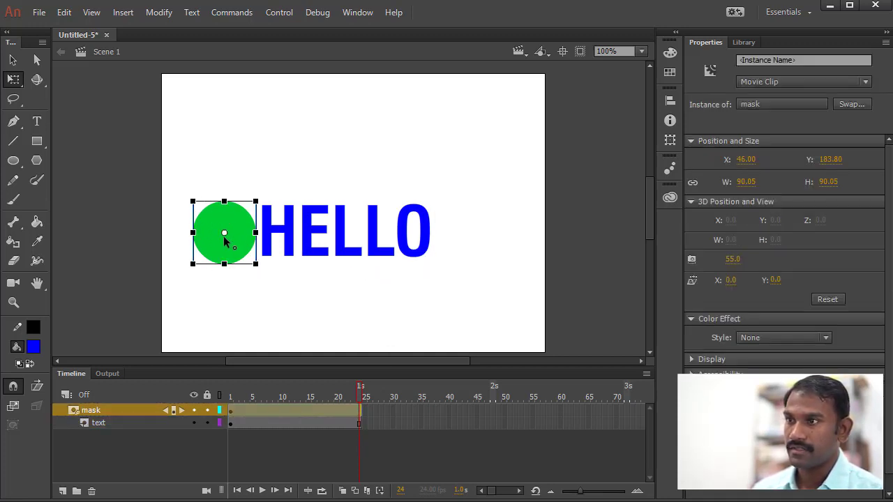
pyautogui.moveTo(229, 251); pyautogui.dragTo(467, 259)
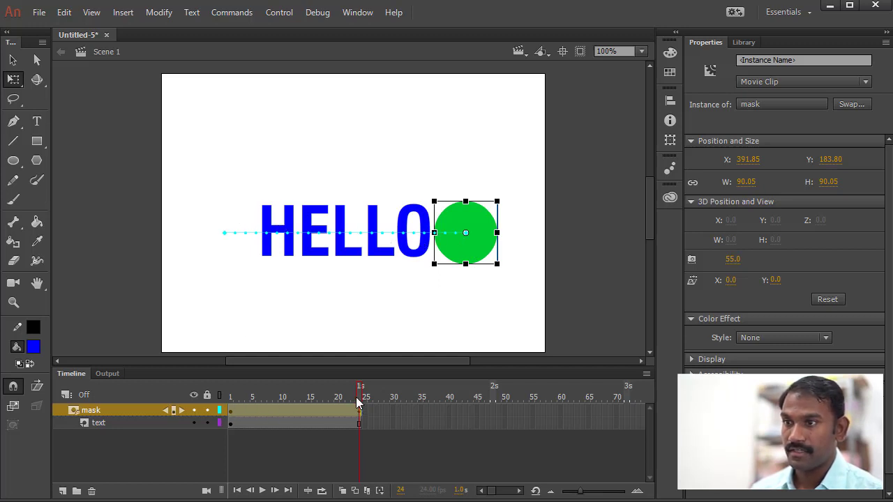
# Preview the mask animation from frame 1 with both layers locked, and scrub the playhead back to frame 3
pyautogui.moveTo(356, 397); pyautogui.dragTo(173, 383)
pyautogui.click(168, 409)
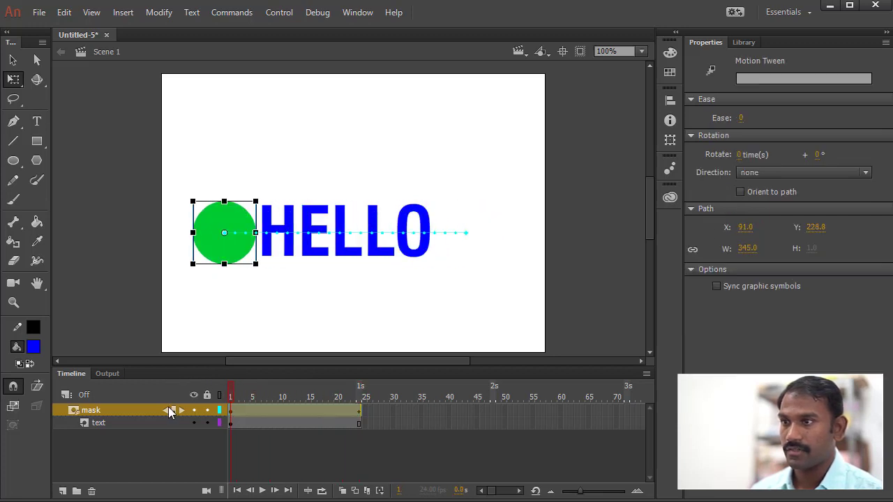
pyautogui.click(207, 410)
pyautogui.click(206, 423)
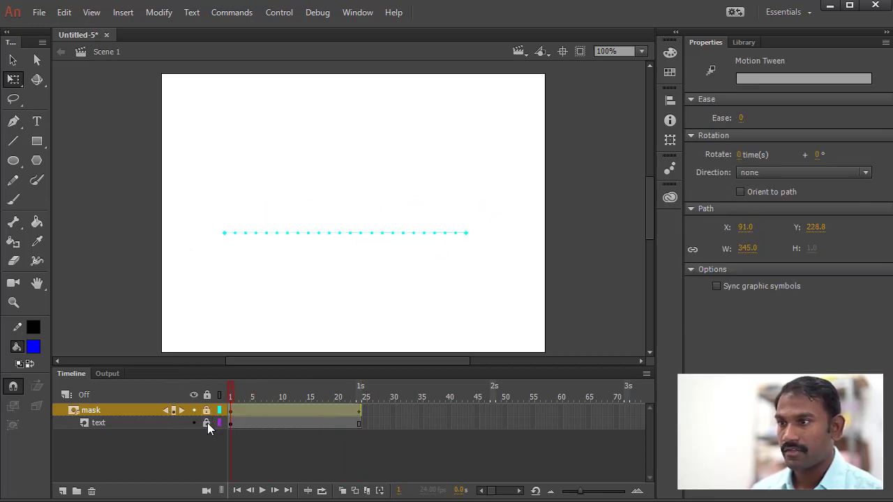
pyautogui.press('Return')
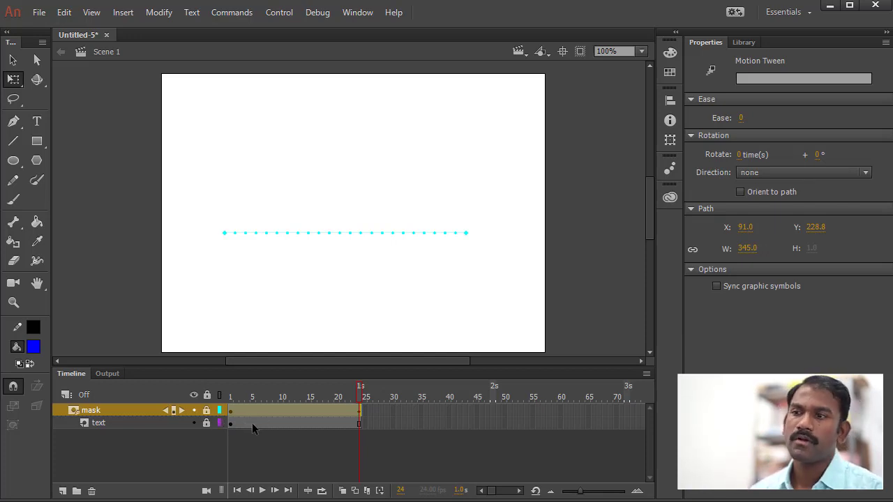
pyautogui.moveTo(281, 388); pyautogui.dragTo(243, 398)
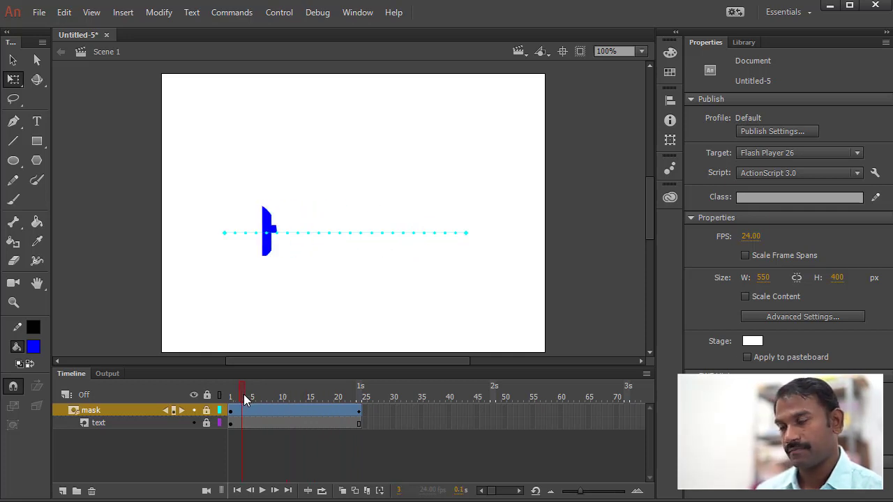
pyautogui.click(243, 394)
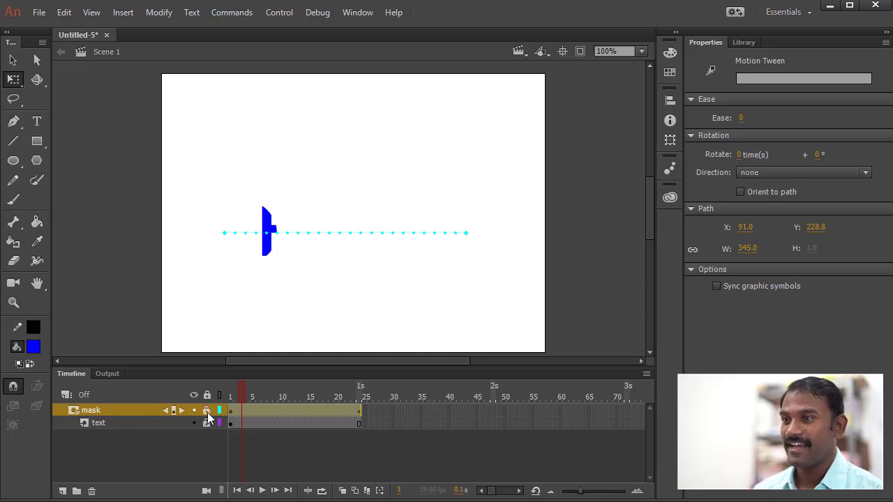
# Unlock both layers and rename the text layer to textLight
pyautogui.click(207, 411)
pyautogui.click(206, 423)
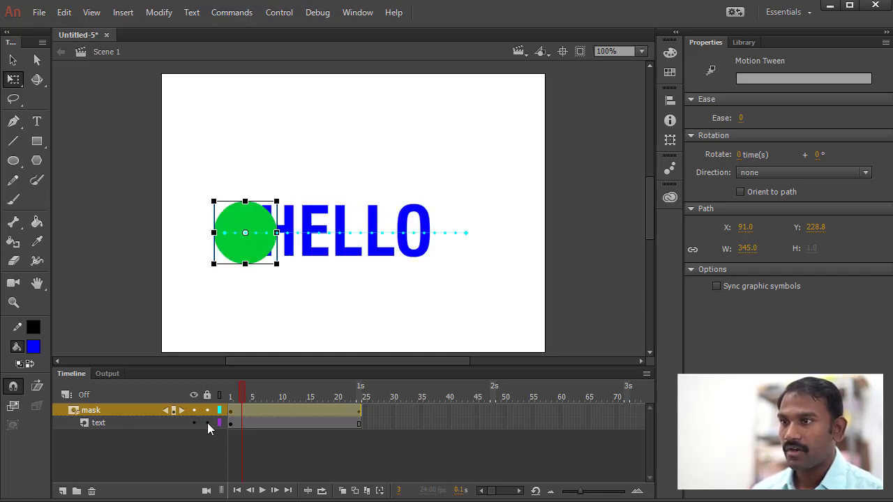
pyautogui.click(382, 258)
pyautogui.click(385, 264)
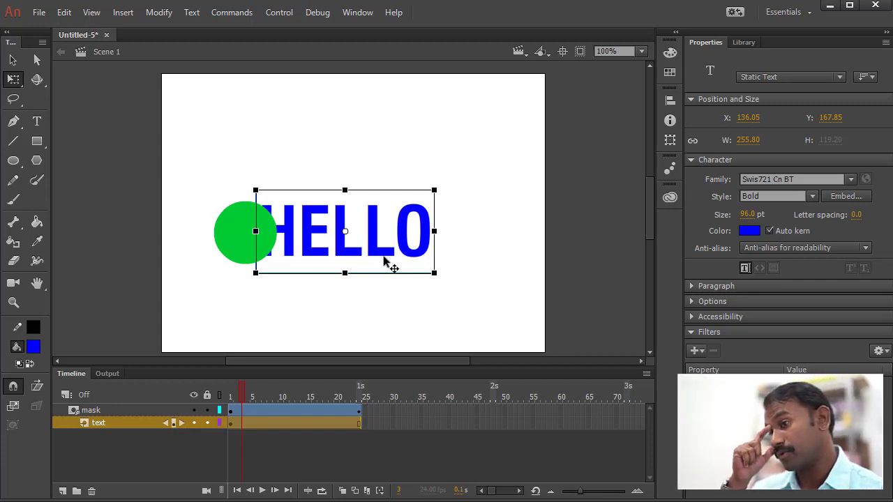
pyautogui.doubleClick(106, 427)
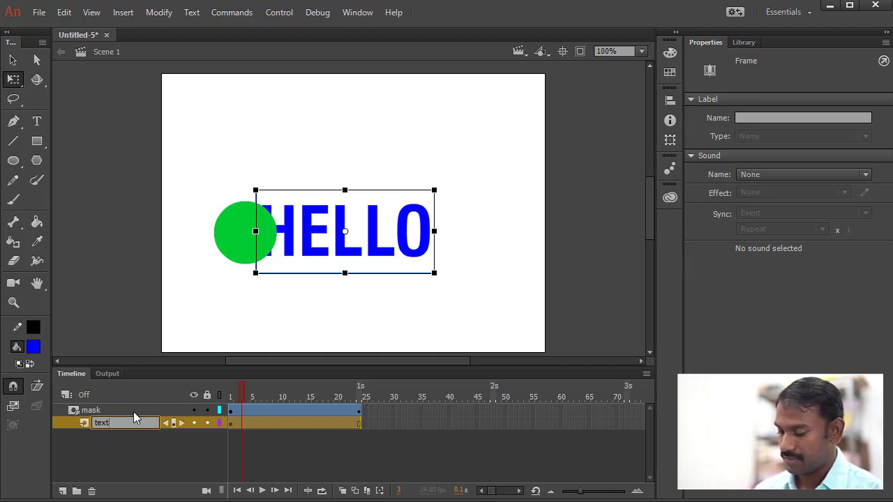
pyautogui.write('Light')
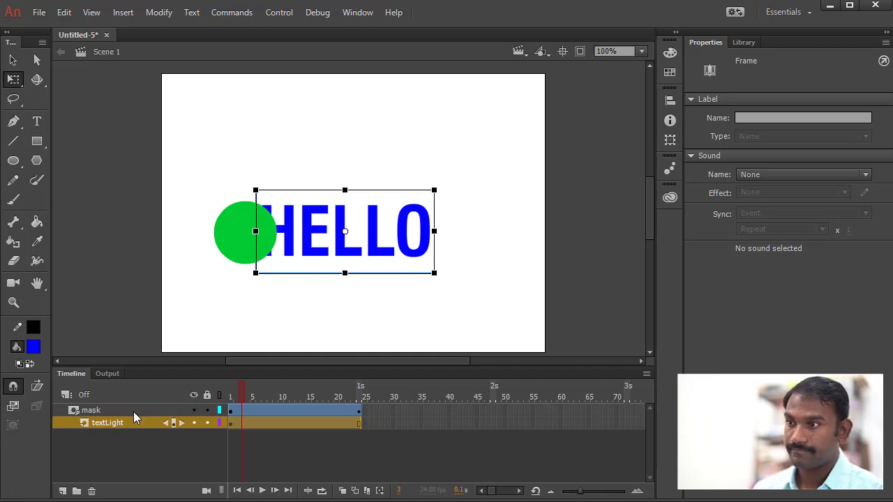
pyautogui.press('Return')
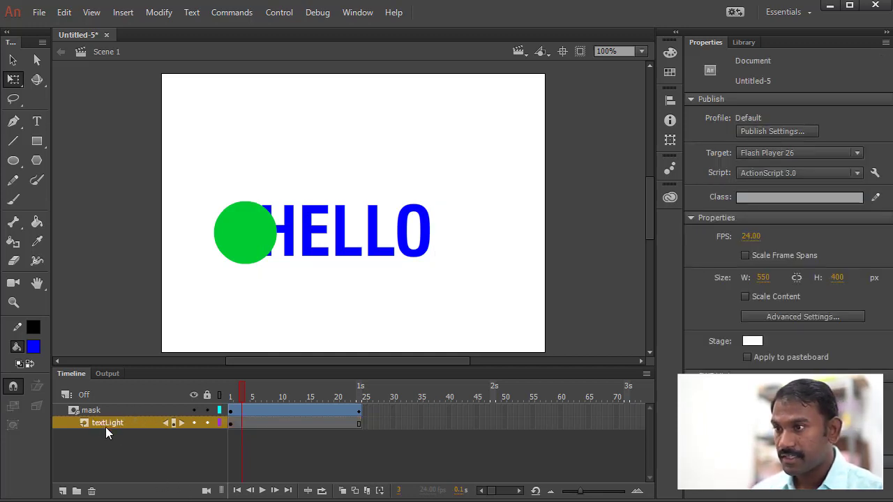
# Duplicate the HELLO text in place onto a new layer below textLight, outside the mask group
pyautogui.rightClick(383, 257)
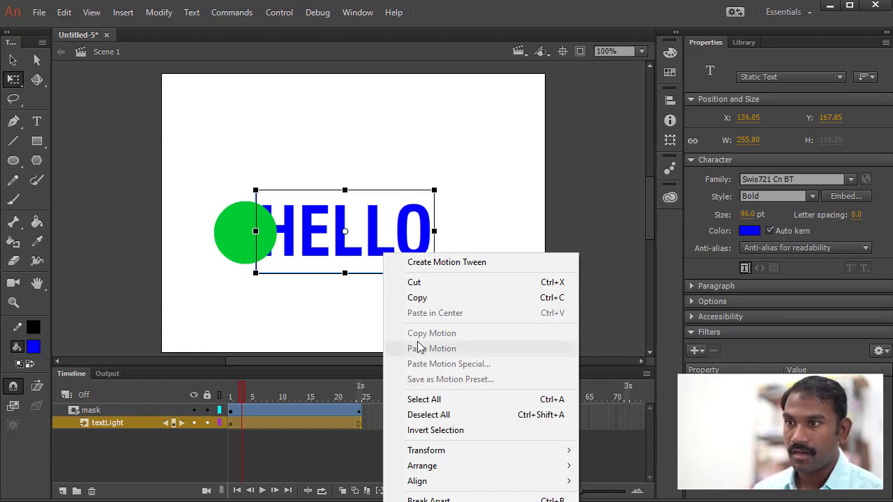
pyautogui.click(430, 299)
pyautogui.click(97, 452)
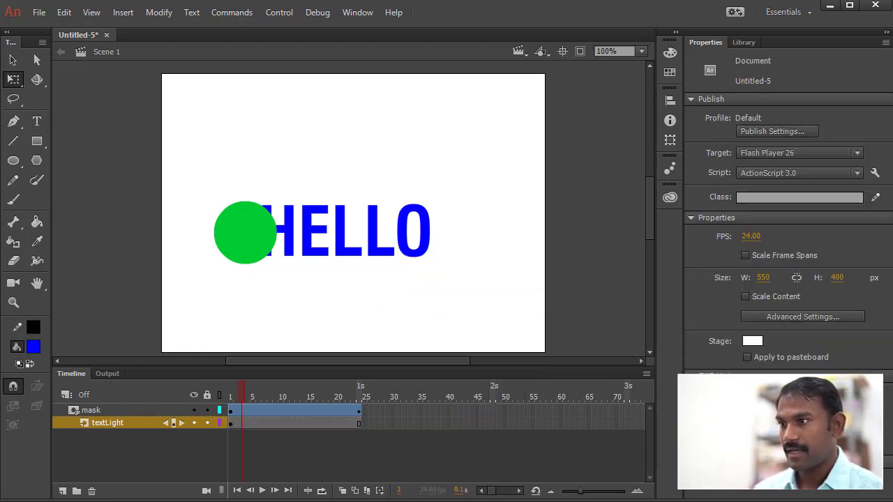
pyautogui.click(62, 491)
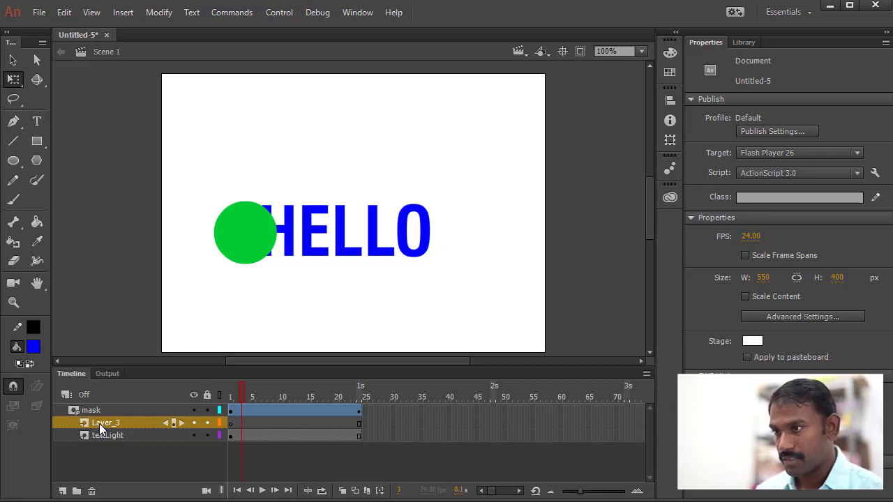
pyautogui.moveTo(99, 424); pyautogui.dragTo(86, 453)
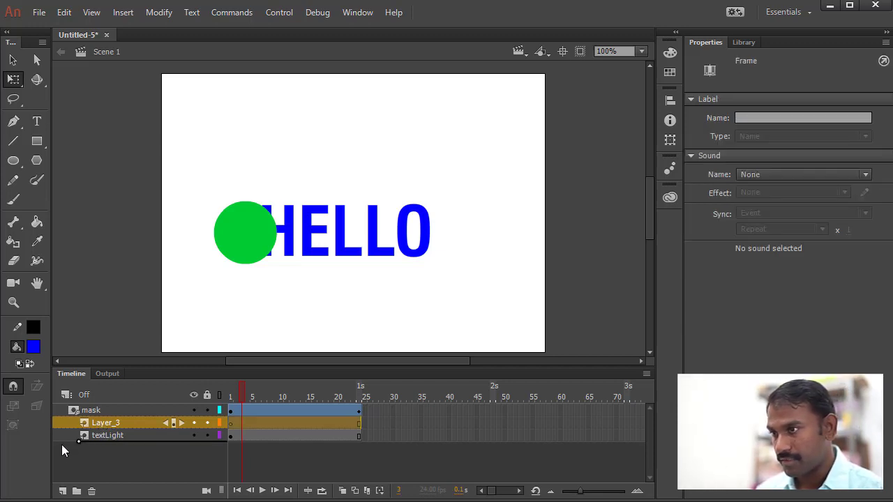
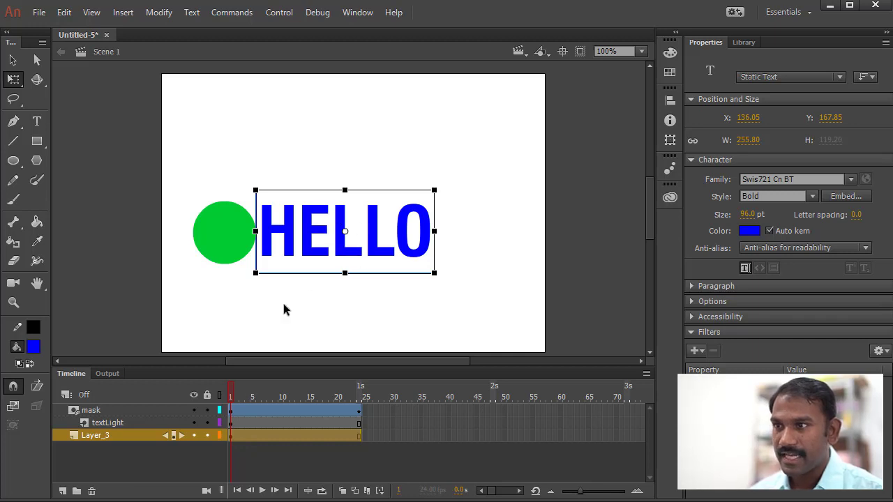
# Rename the new layer with the duplicated HELLO text to TextBlue
pyautogui.doubleClick(96, 435)
pyautogui.write('textBlue')
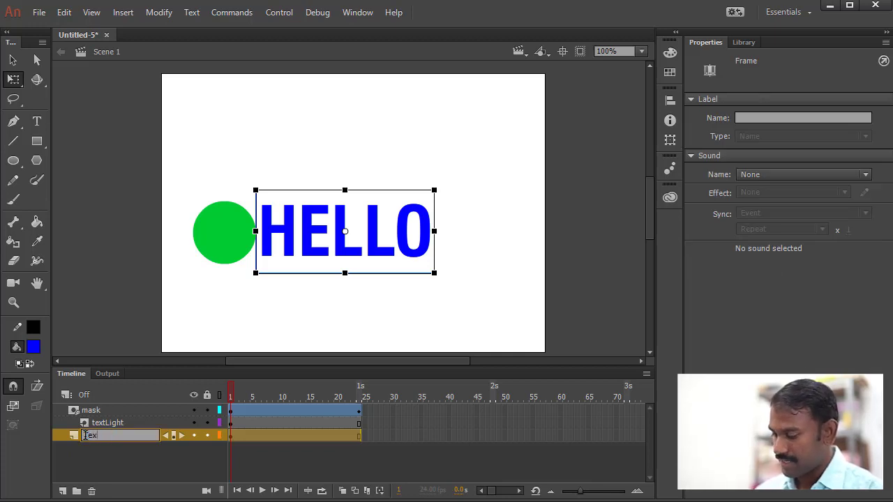
pyautogui.press('Return')
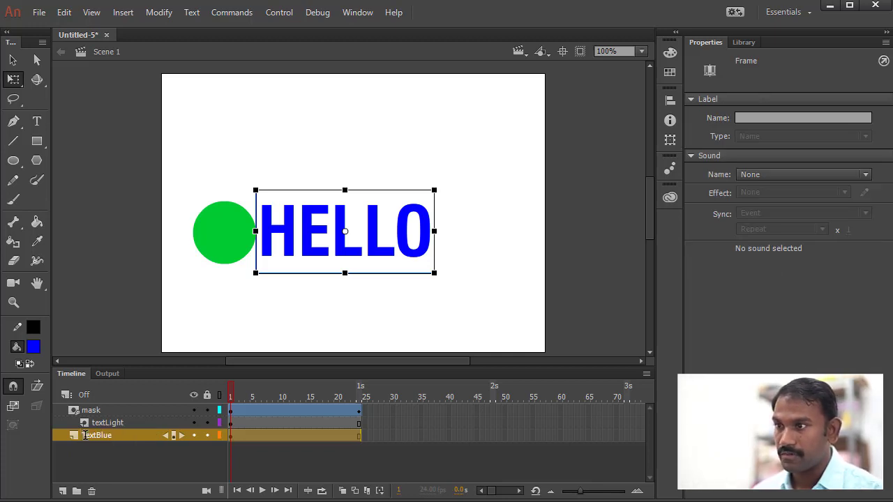
# Recolor the textLight layer's HELLO text to light blue #00CCFF, hiding TextBlue during the change and showing it again
pyautogui.click(194, 436)
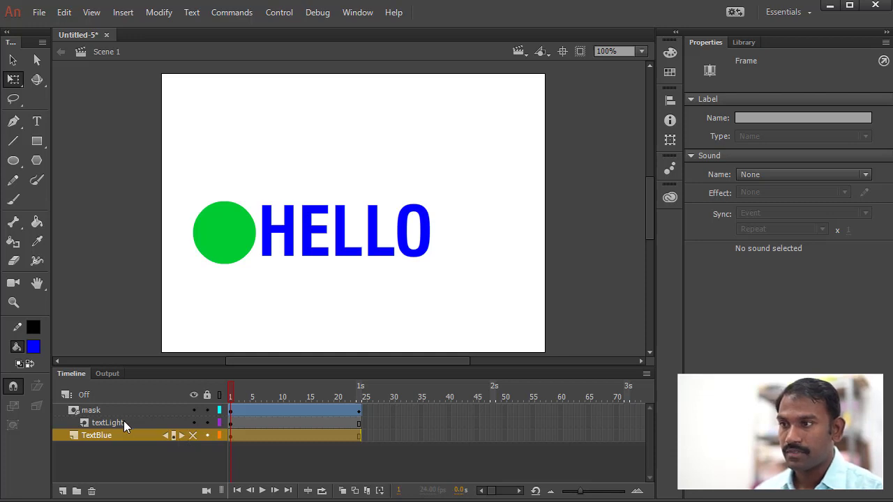
pyautogui.click(228, 424)
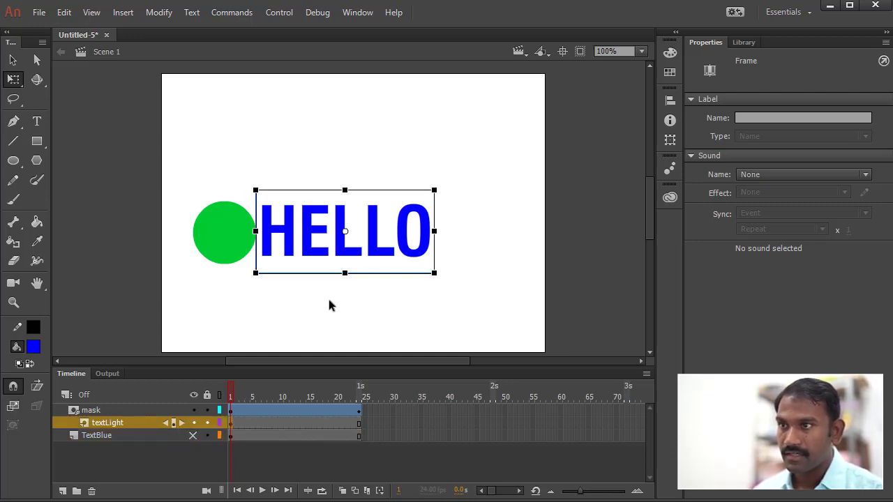
pyautogui.click(383, 262)
pyautogui.click(752, 231)
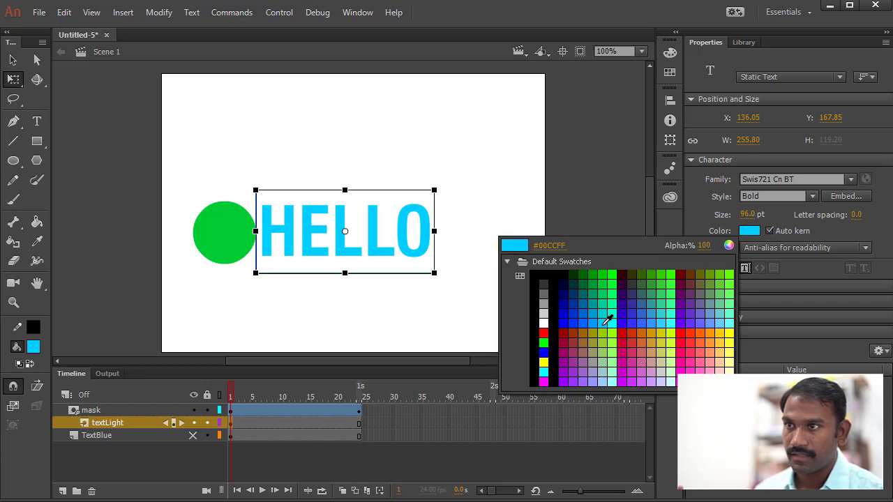
pyautogui.click(605, 322)
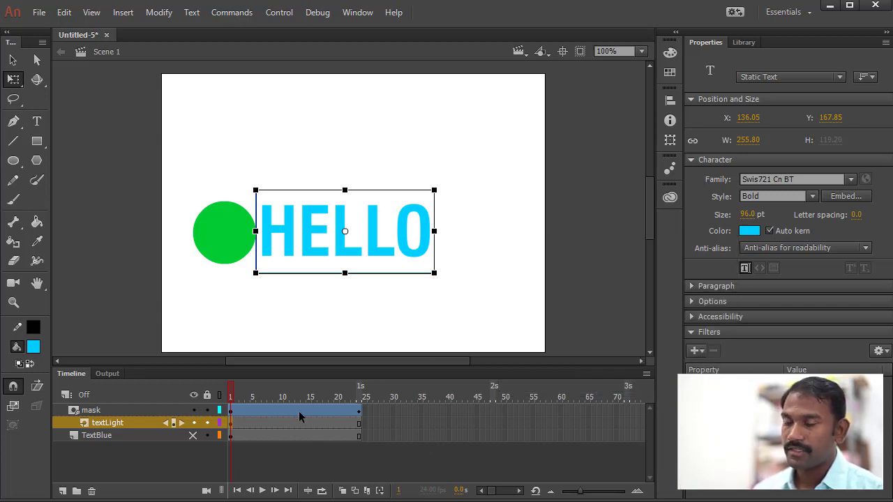
pyautogui.click(193, 436)
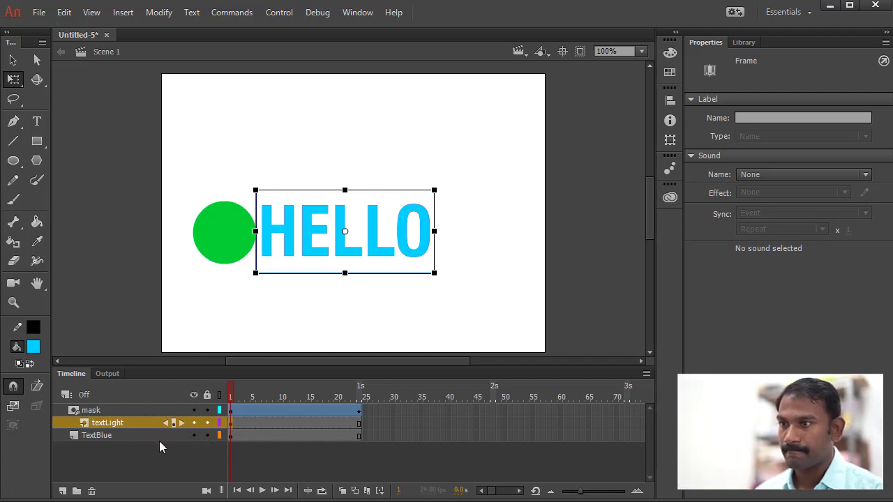
# Lock the mask and textLight layers and deselect everything on the stage
pyautogui.click(207, 411)
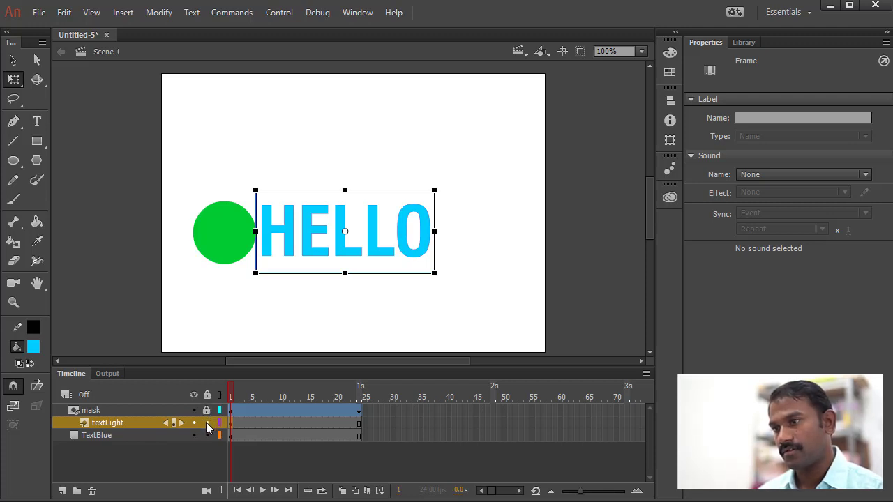
pyautogui.click(206, 424)
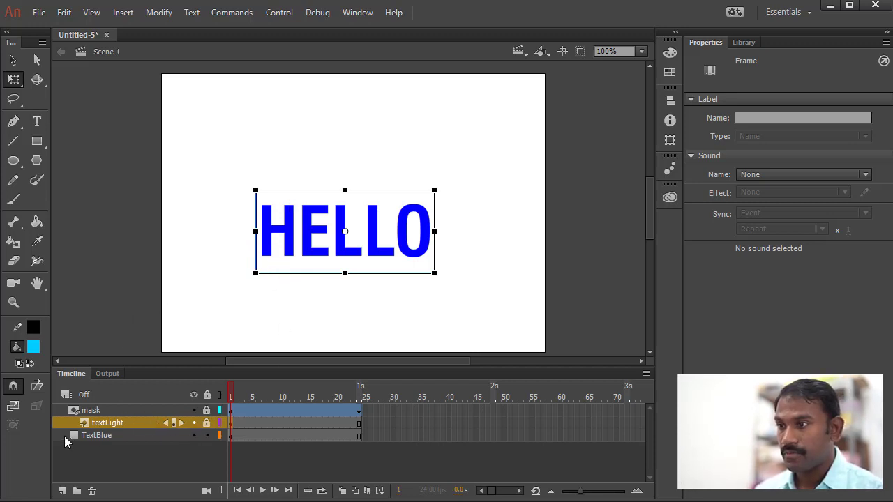
pyautogui.click(254, 457)
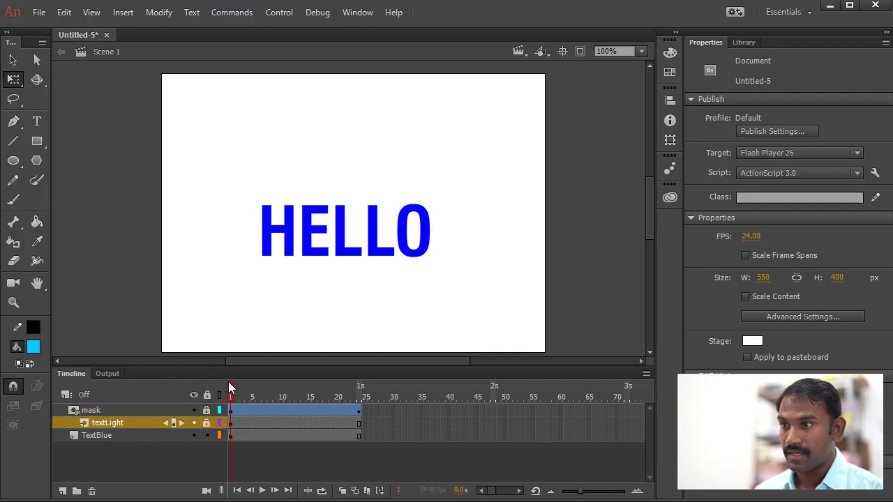
# Play the timeline, test the movie to check the light blue reveal over HELLO, and close the test window
pyautogui.press('Return')
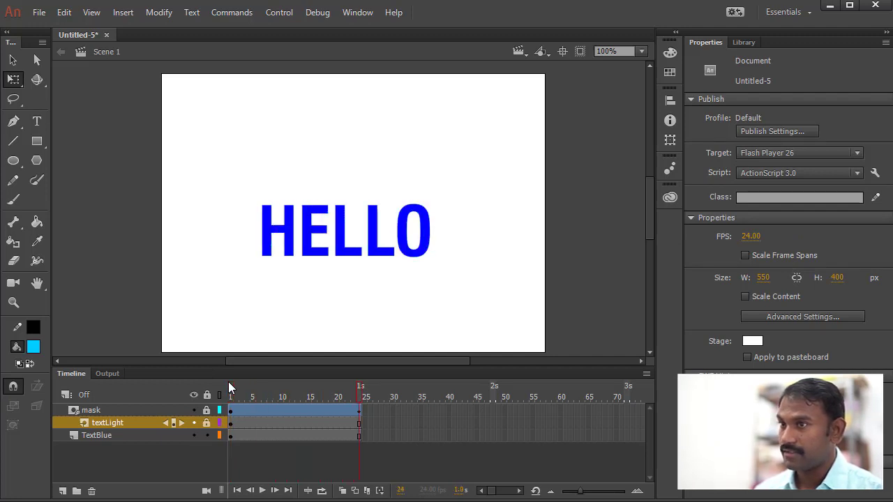
pyautogui.press('Return')
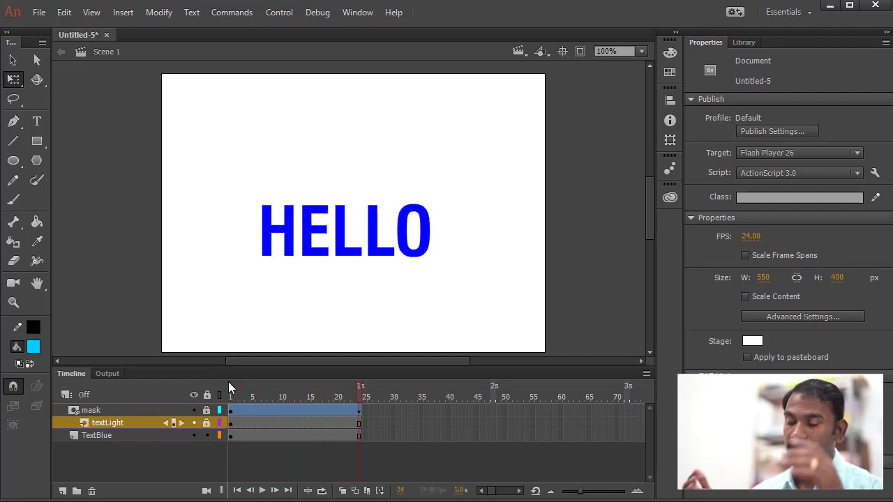
pyautogui.hotkey('ctrl', 'Return')
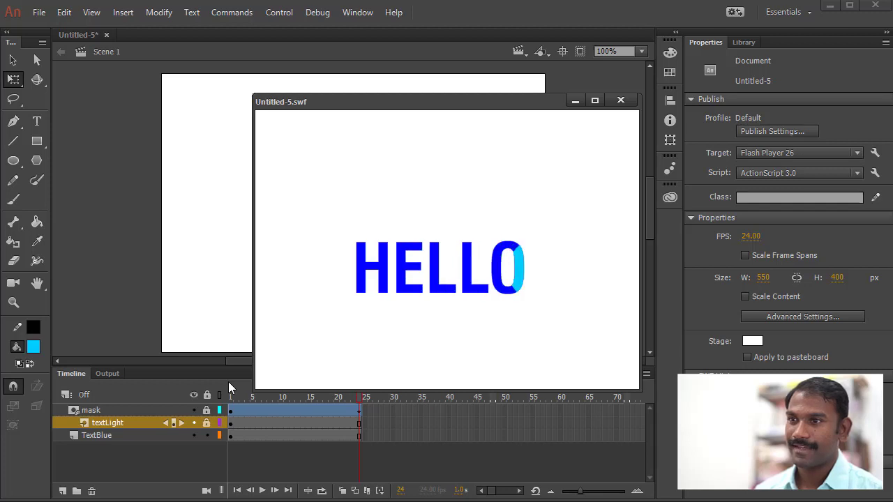
pyautogui.click(627, 99)
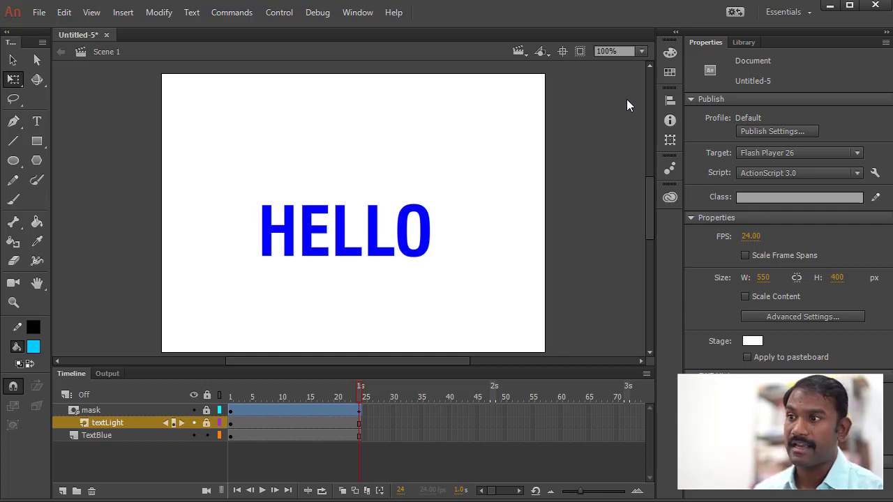
# Cut frames 1 to 24 from the mask, textLight and TextBlue layers in Scene 1
pyautogui.click(231, 412)
pyautogui.click(358, 439)
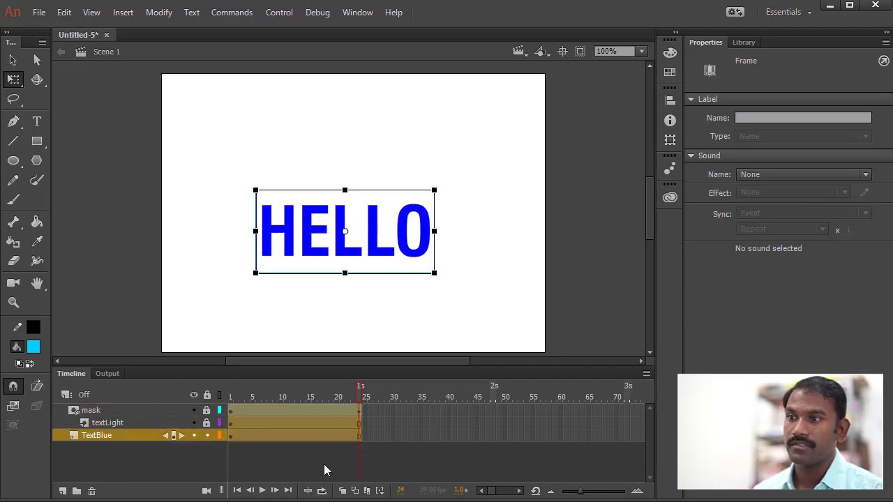
pyautogui.rightClick(326, 433)
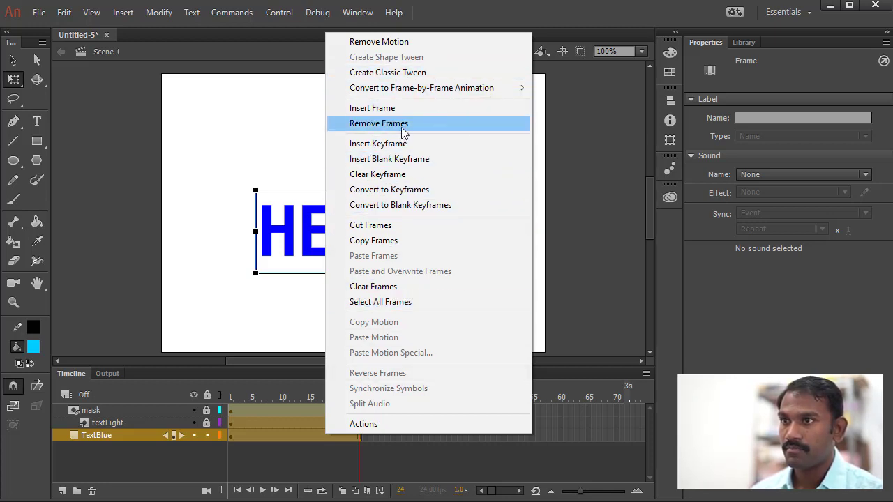
pyautogui.click(387, 228)
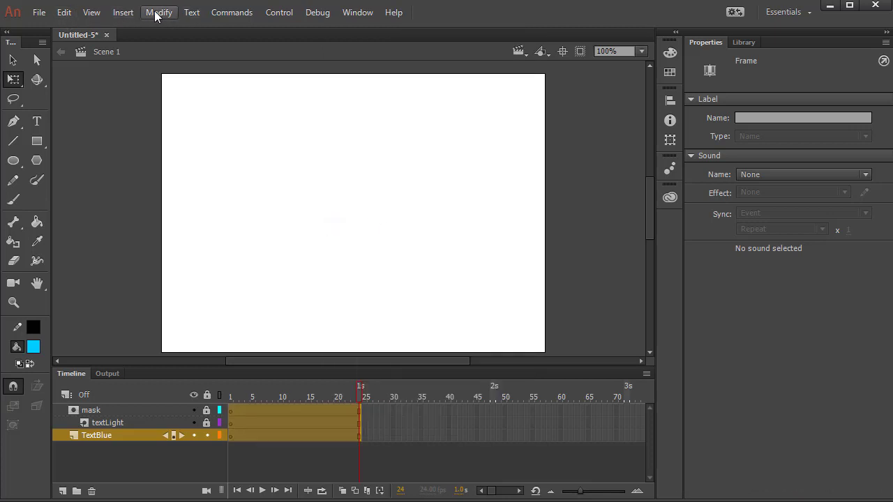
# Create a new movie clip symbol named mask animation
pyautogui.click(125, 15)
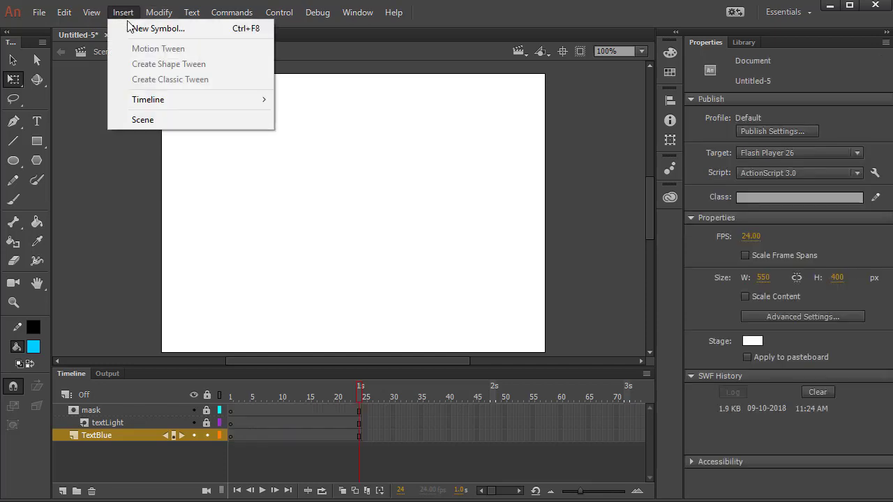
pyautogui.click(131, 29)
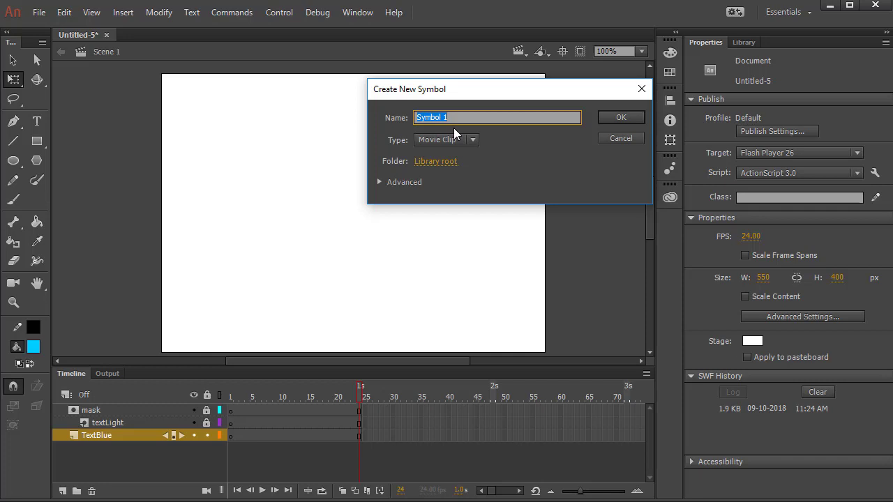
pyautogui.write('mask animation')
pyautogui.click(619, 117)
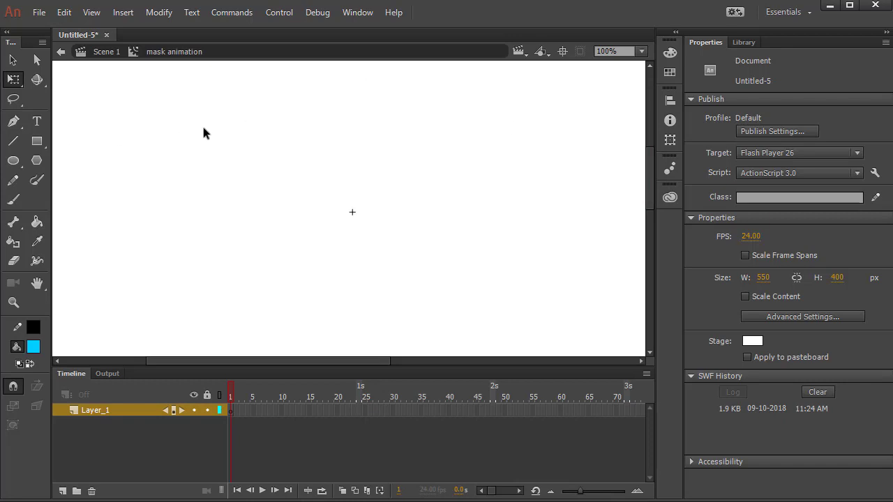
# Paste the cut frames at frame 1 of the mask animation symbol and play its timeline
pyautogui.rightClick(233, 411)
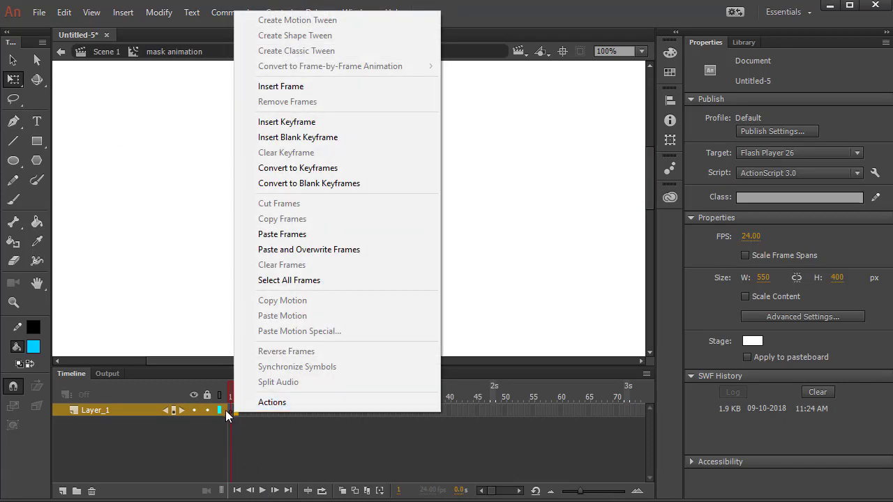
pyautogui.rightClick(230, 407)
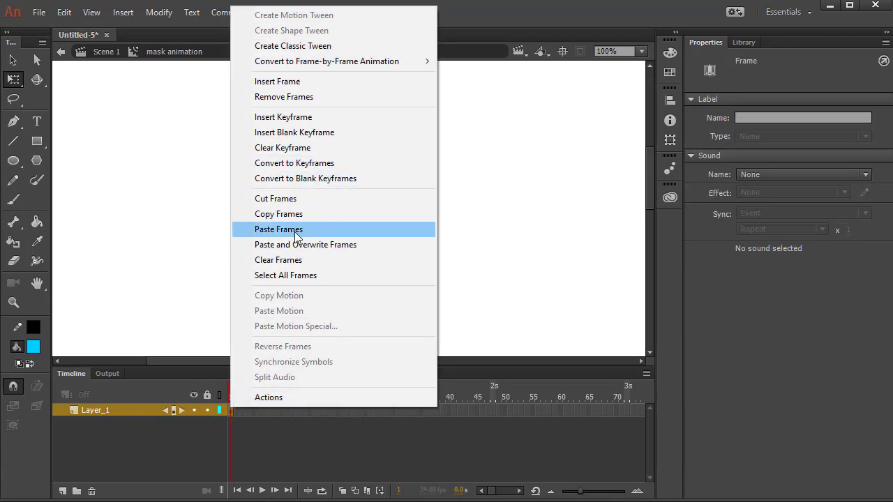
pyautogui.click(296, 231)
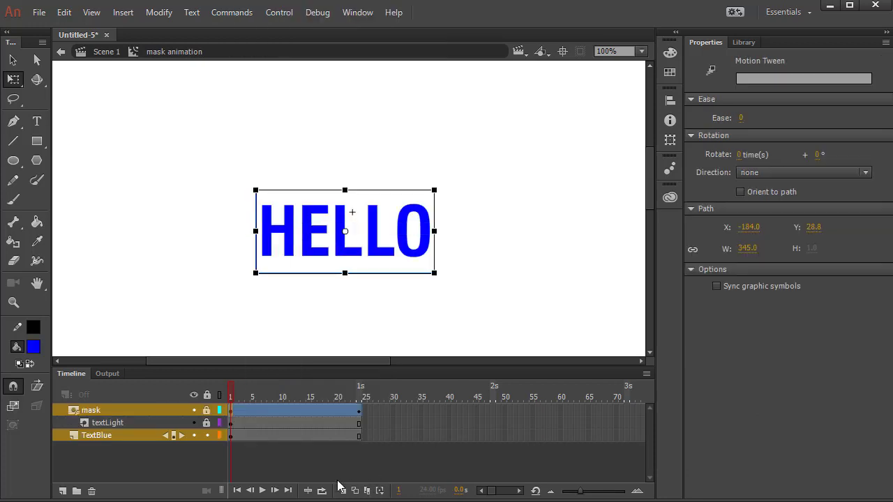
pyautogui.press('Return')
pyautogui.press('Return')
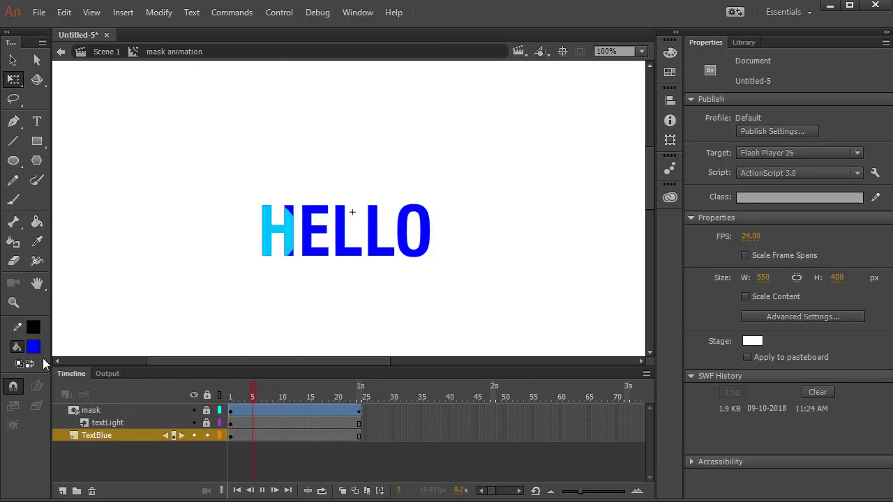
# Return to Scene 1, show the library, and delete the emptied mask and textLight layers
pyautogui.click(104, 50)
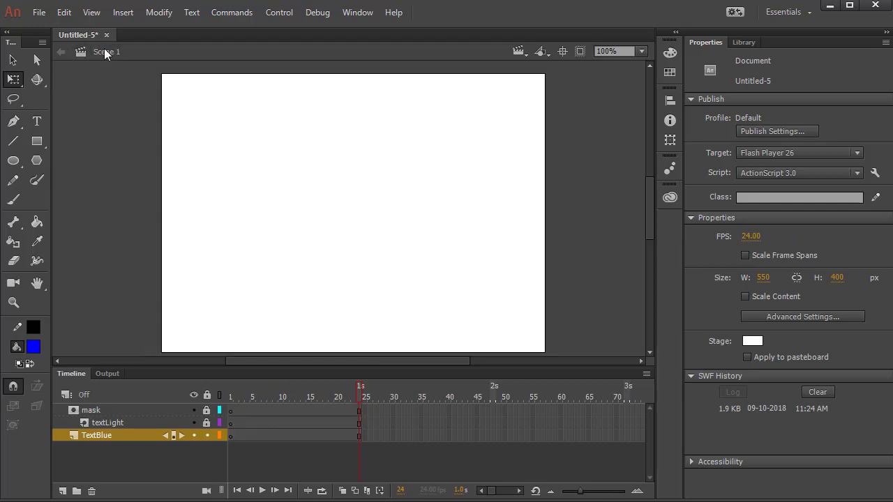
pyautogui.click(743, 42)
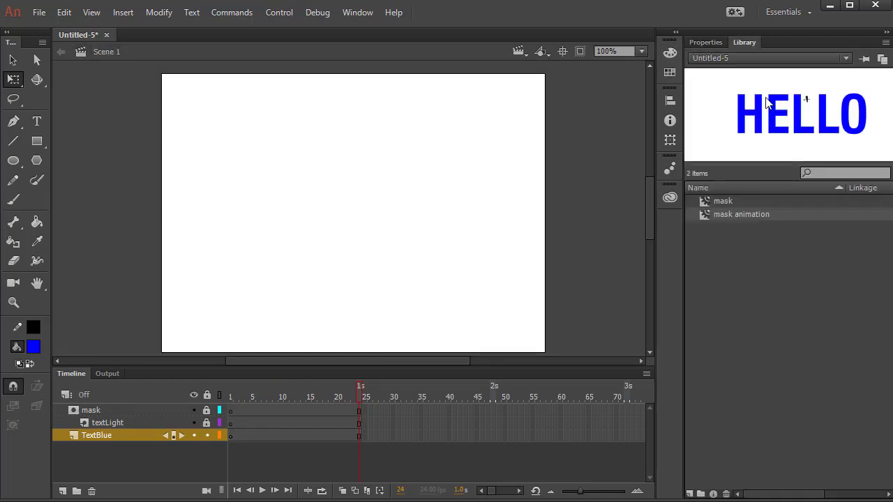
pyautogui.click(117, 414)
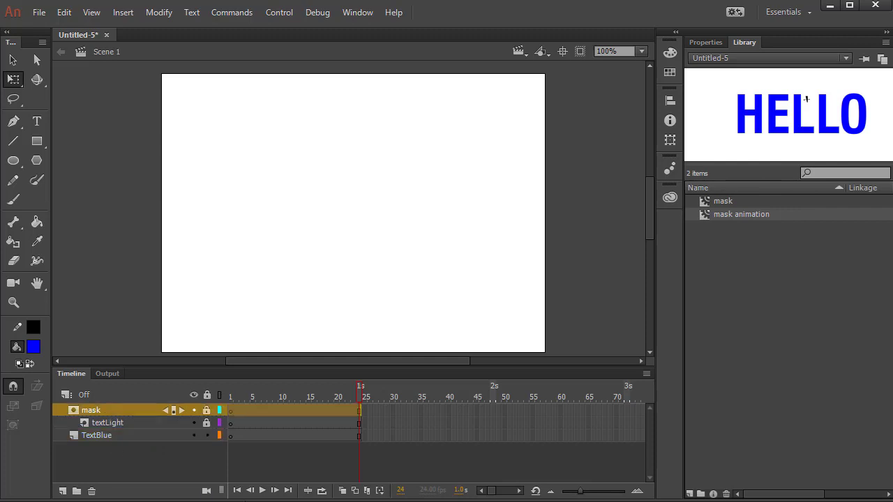
pyautogui.click(91, 492)
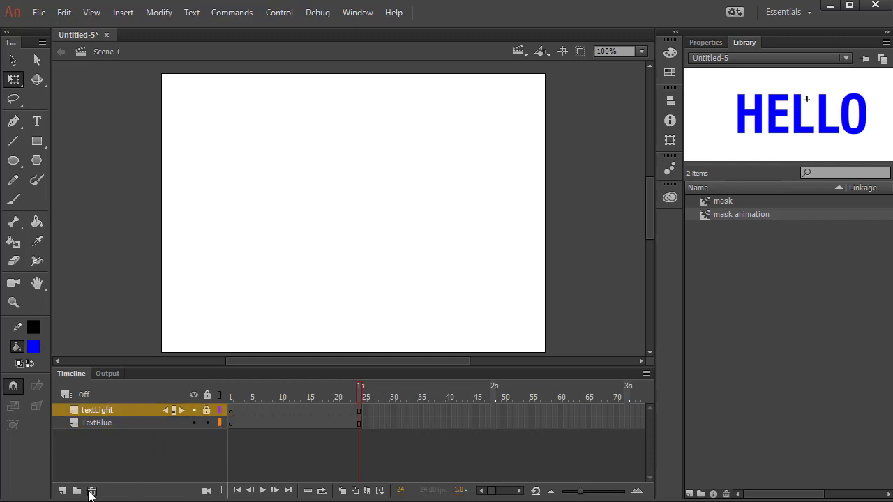
pyautogui.click(91, 491)
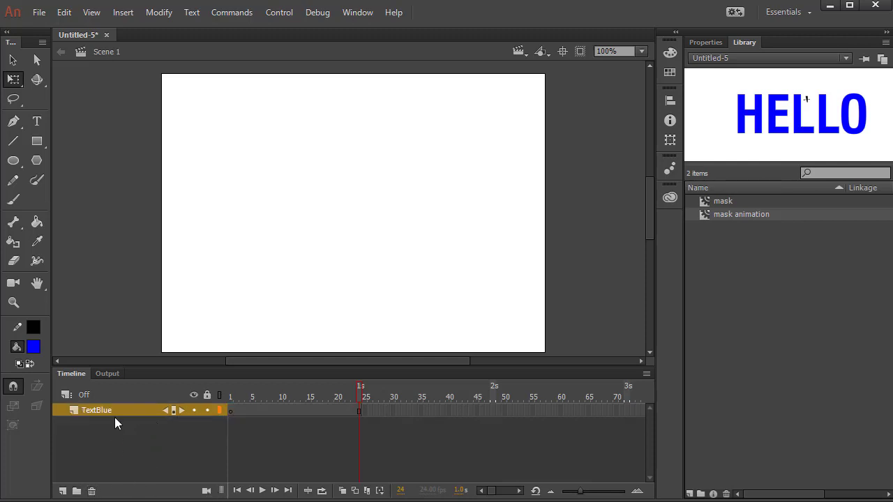
# Place an instance of the mask animation symbol near the stage center at frame 1 of the TextBlue layer
pyautogui.doubleClick(88, 409)
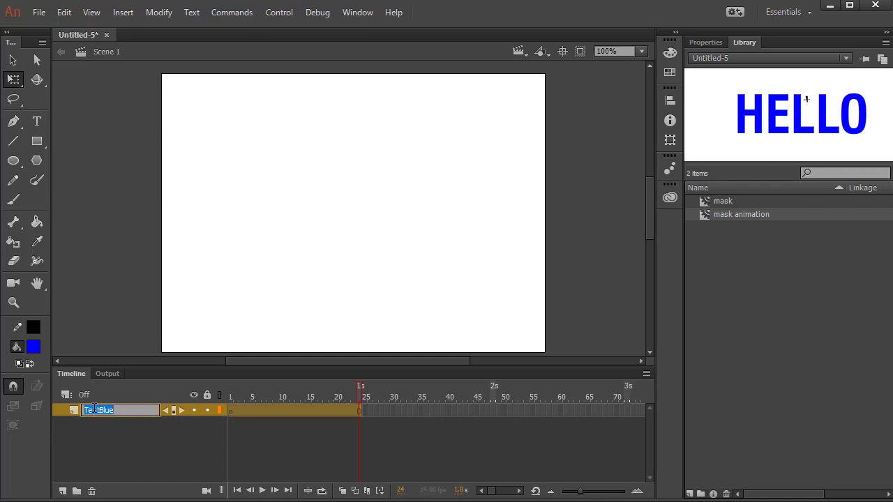
pyautogui.click(230, 411)
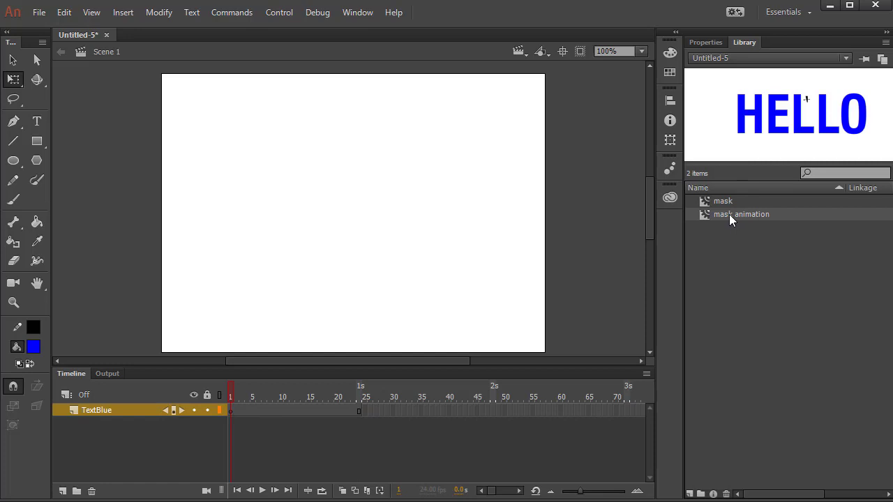
pyautogui.moveTo(703, 212); pyautogui.dragTo(340, 221)
pyautogui.moveTo(378, 241); pyautogui.dragTo(418, 246)
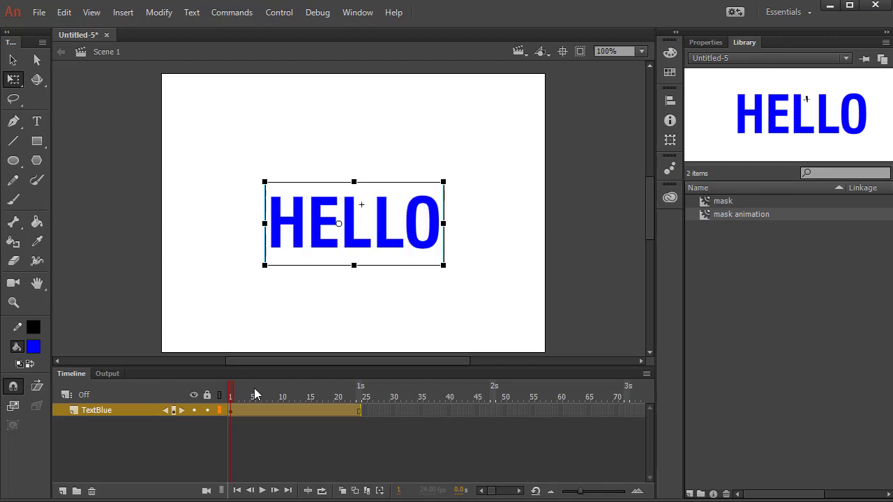
# Test the movie with the mask animation instance on the stage and close the test window
pyautogui.click(265, 442)
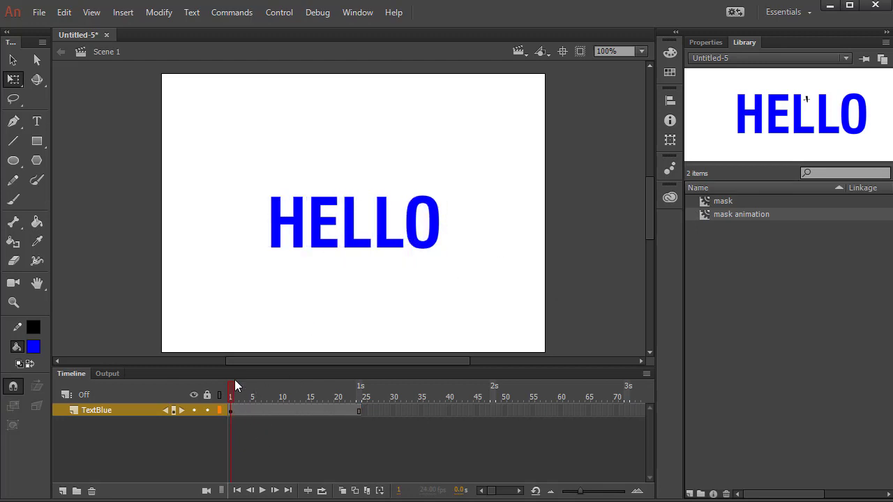
pyautogui.moveTo(232, 396); pyautogui.dragTo(136, 401)
pyautogui.hotkey('ctrl', 'Return')
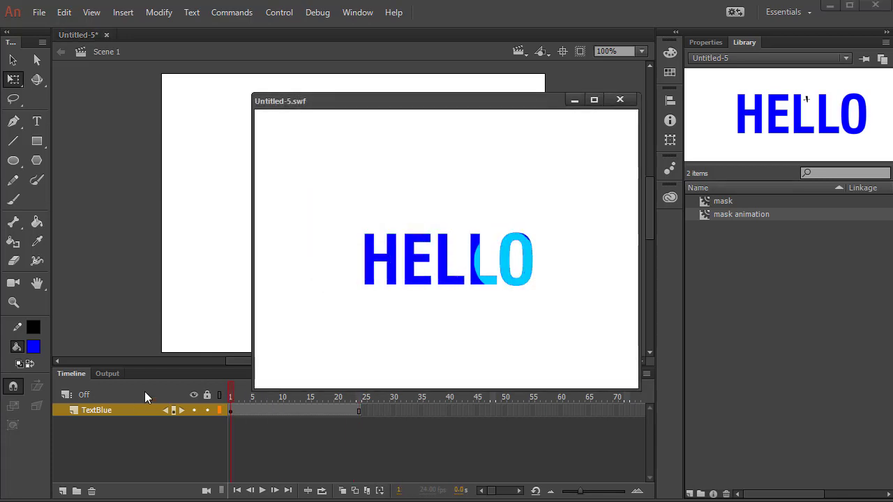
pyautogui.click(620, 100)
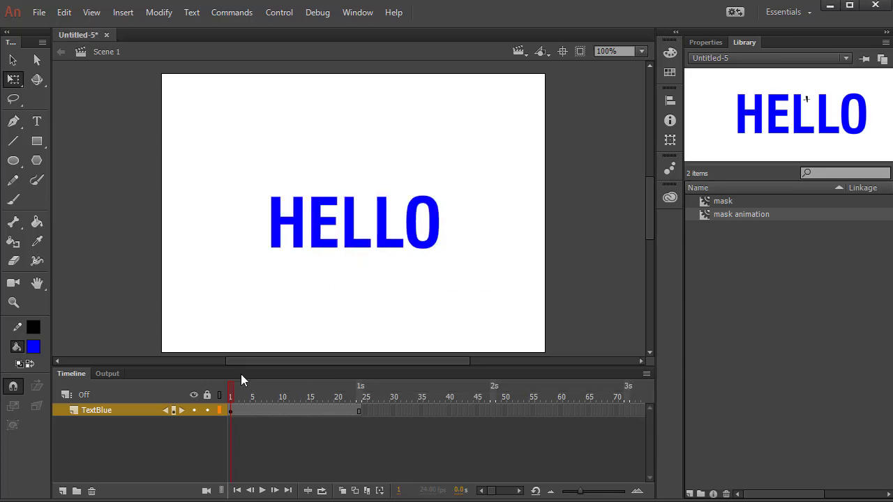
# Rename the remaining TextBlue layer to textMask and test the movie again
pyautogui.doubleClick(100, 411)
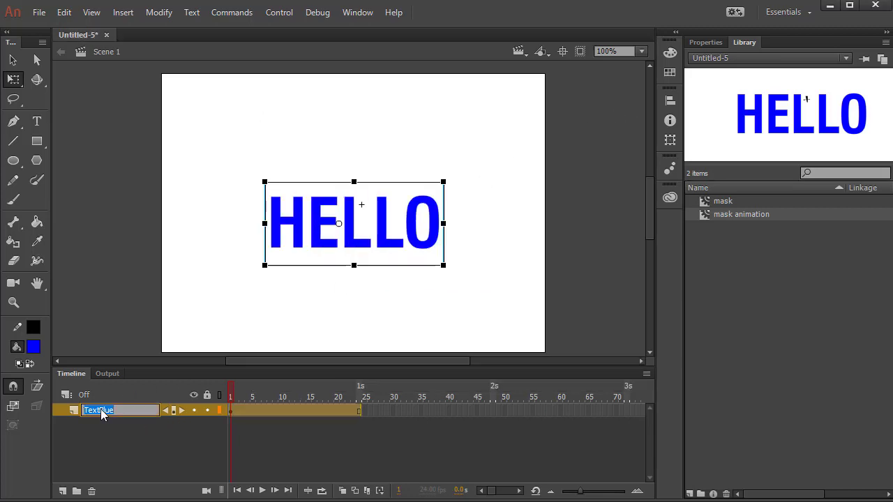
pyautogui.write('textMask')
pyautogui.press('Return')
pyautogui.hotkey('ctrl', 'Return')
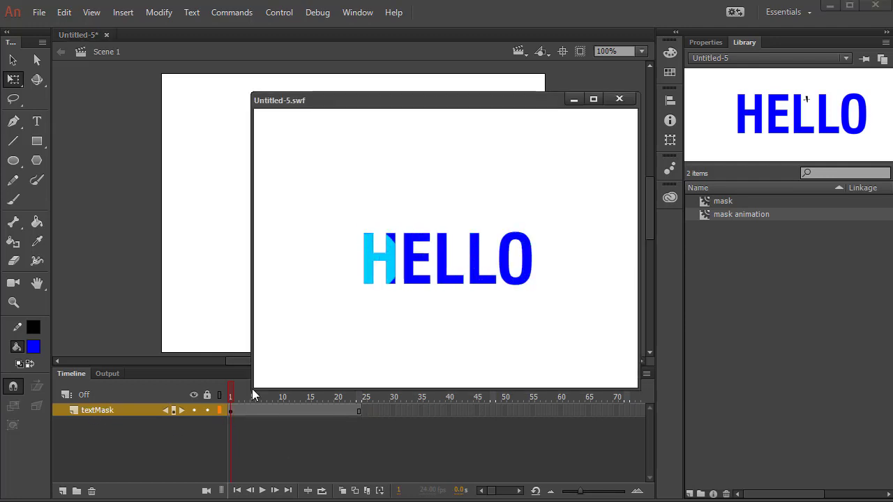
# Close the movie test, lock the textMask layer, and add a new layer above it
pyautogui.hotkey('ctrl', 'w')
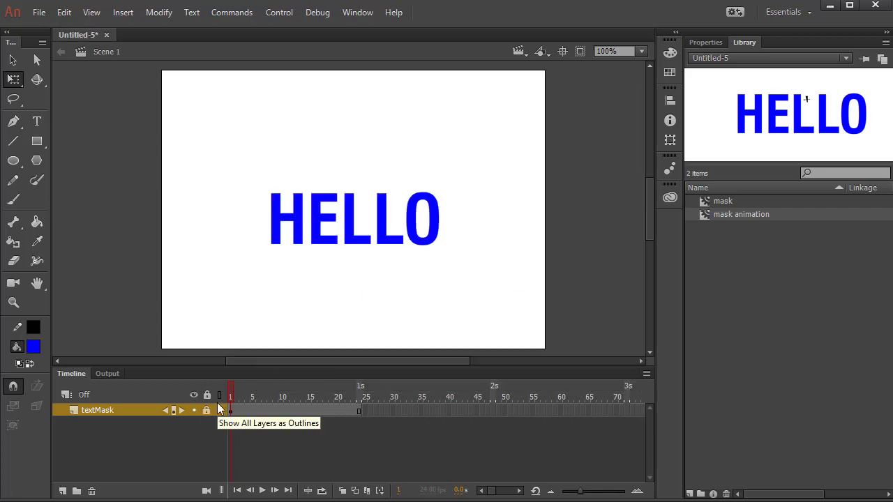
pyautogui.click(63, 491)
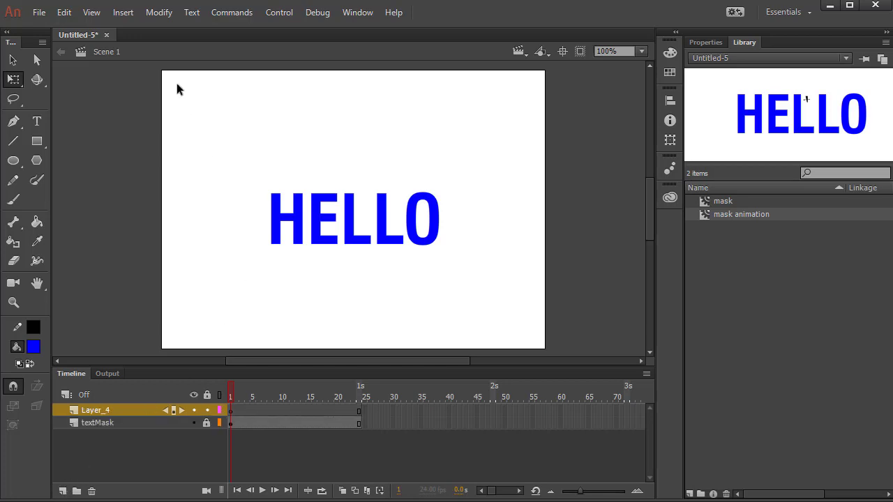
# Draw a blue rectangle with corner radius 0 covering the whole stage on the new layer
pyautogui.click(37, 141)
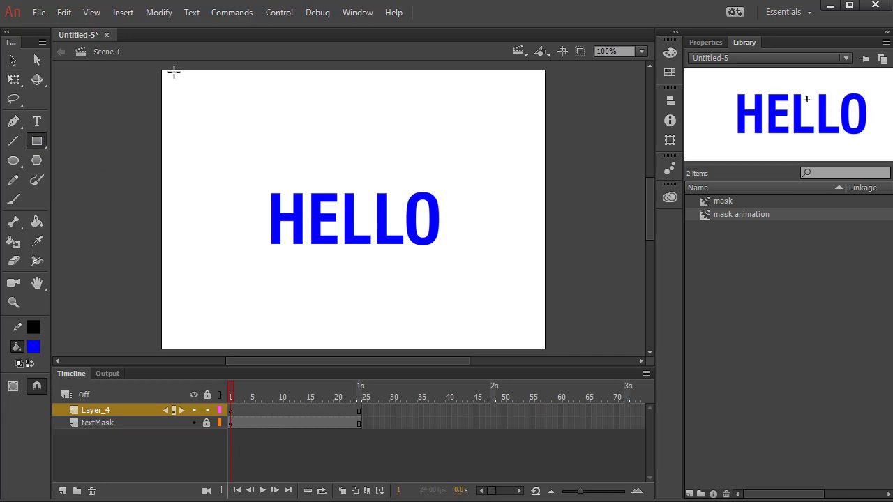
pyautogui.moveTo(162, 70); pyautogui.dragTo(542, 349)
pyautogui.hotkey('ctrl', 'z')
pyautogui.click(708, 43)
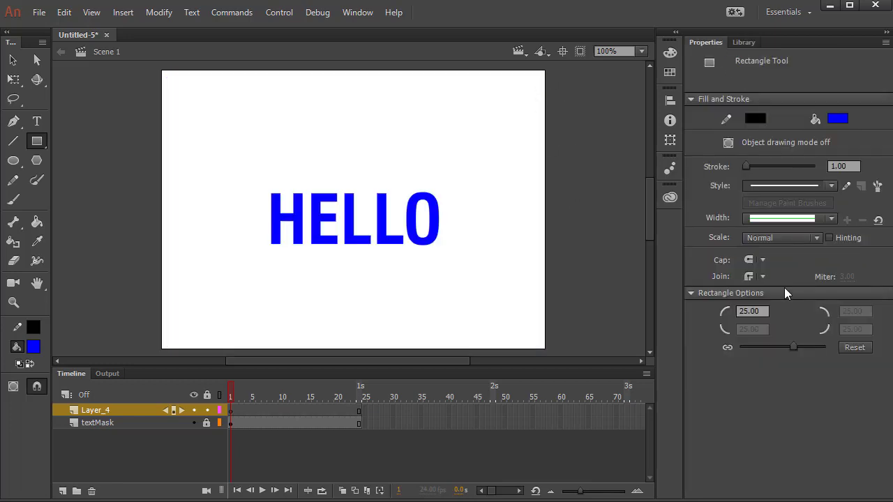
pyautogui.click(758, 311)
pyautogui.write('0')
pyautogui.press('Return')
pyautogui.moveTo(161, 70); pyautogui.dragTo(546, 347)
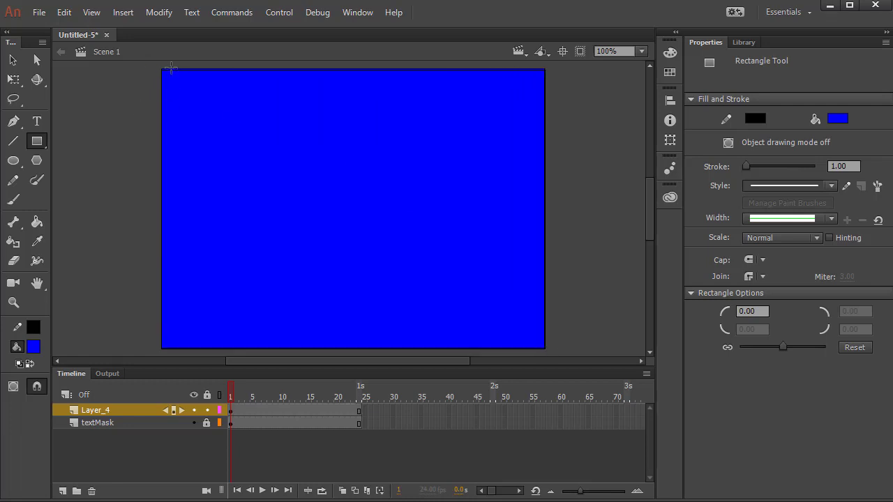
# Draw a light blue rounded rectangle of about 483 x 340 px with corner radius 25 inside the blue rectangle
pyautogui.click(12, 61)
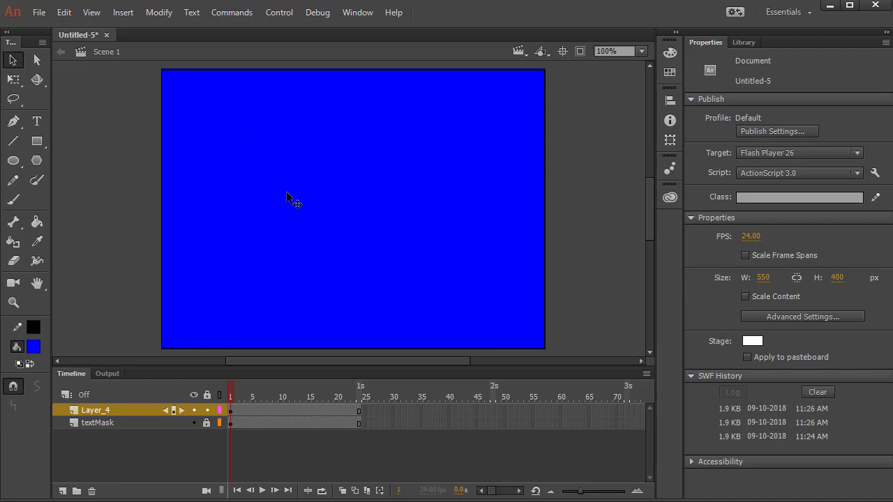
pyautogui.click(37, 349)
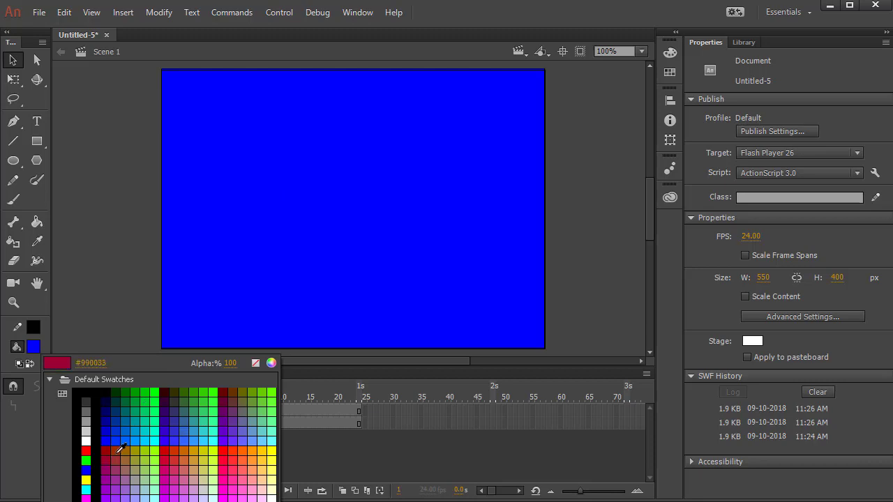
pyautogui.click(139, 441)
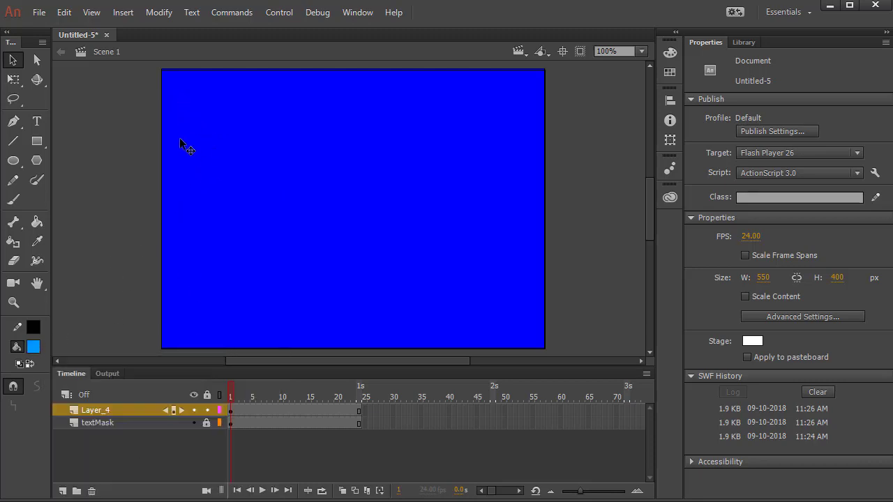
pyautogui.press('r')
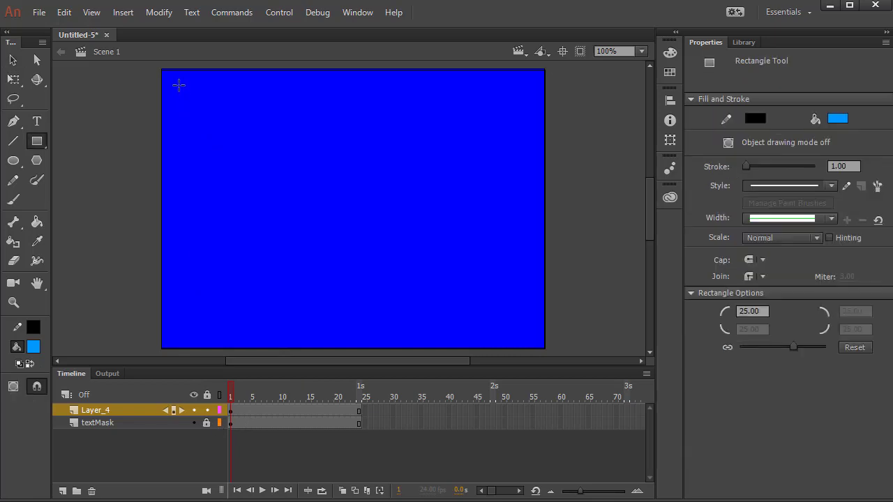
pyautogui.moveTo(186, 92)
pyautogui.mouseDown()
pyautogui.moveTo(501, 316)
pyautogui.moveTo(531, 327)
pyautogui.moveTo(523, 331)
pyautogui.mouseUp()
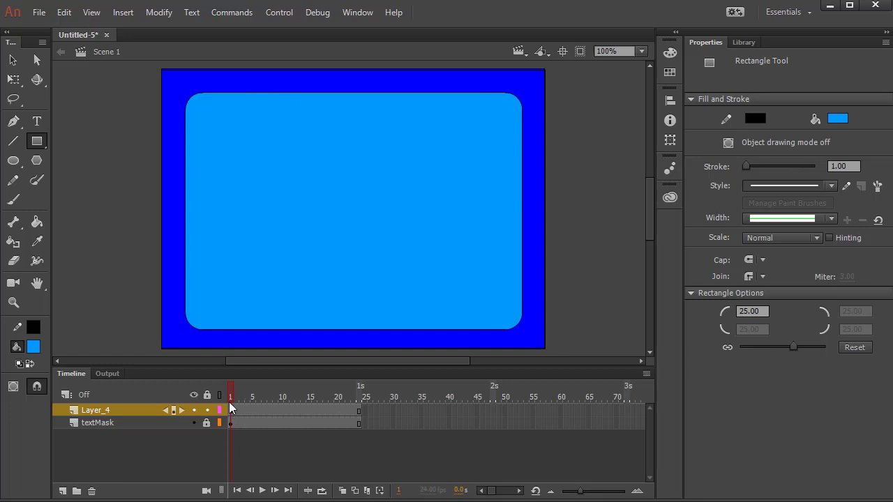
# Delete the inner light blue rounded rectangle with its outline to cut a frame opening in the blue rectangle
pyautogui.click(13, 60)
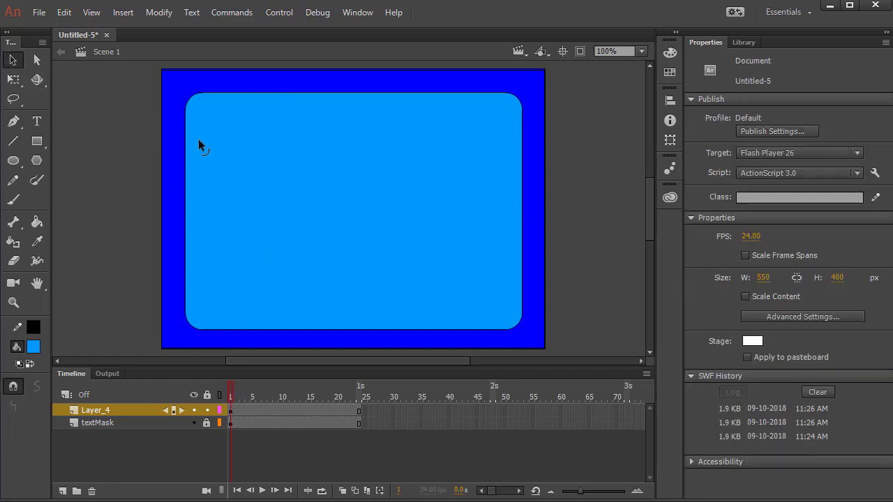
pyautogui.click(301, 187)
pyautogui.doubleClick(300, 187)
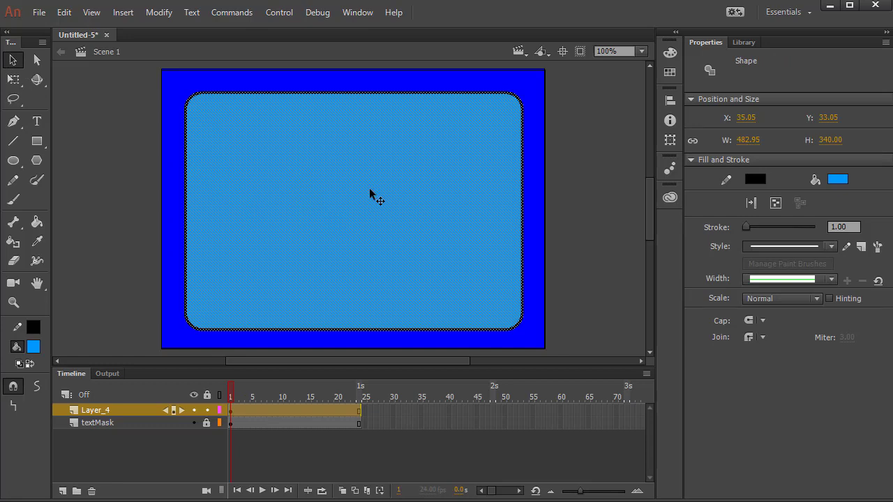
pyautogui.press('Delete')
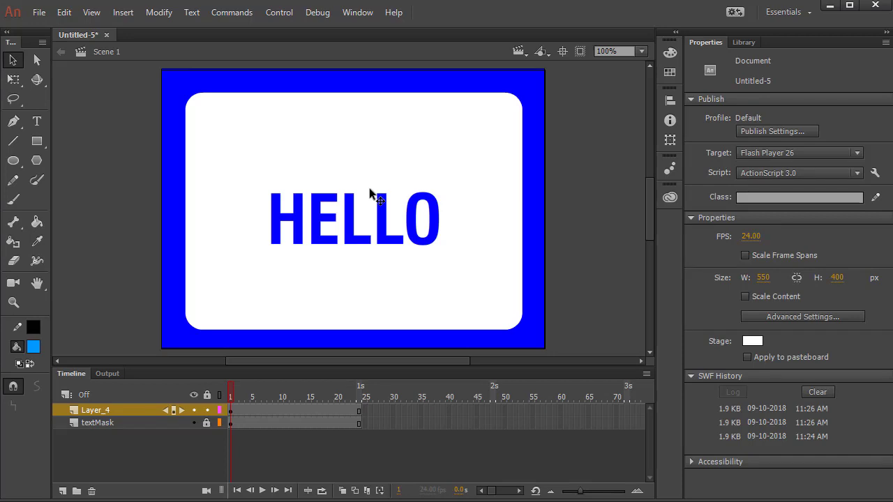
# Remove the black outline around the outer edge of the blue frame
pyautogui.click(538, 94)
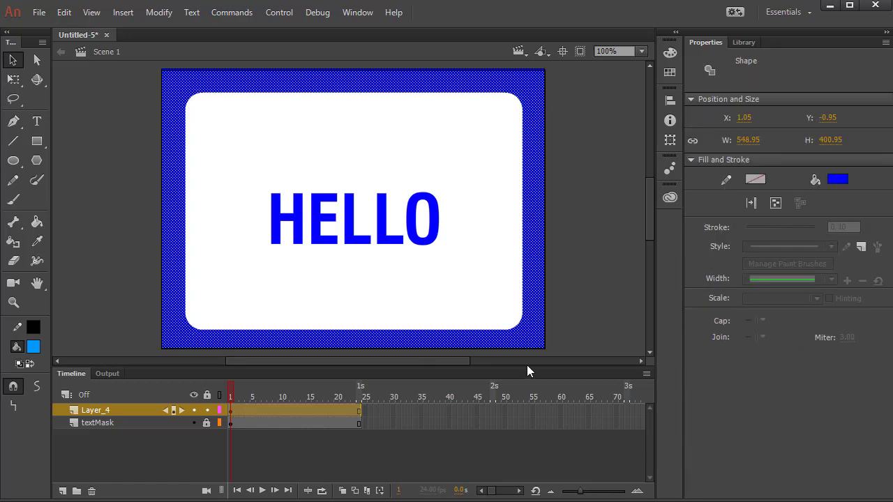
pyautogui.click(558, 79)
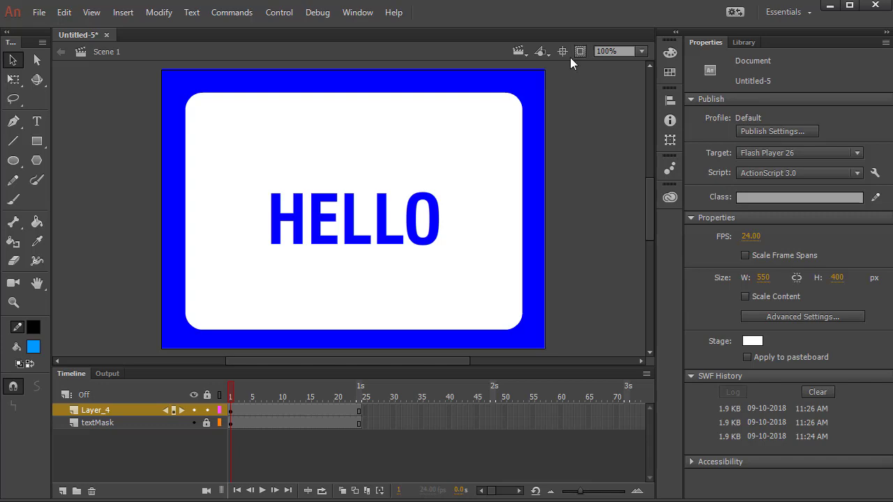
pyautogui.click(532, 91)
pyautogui.click(584, 112)
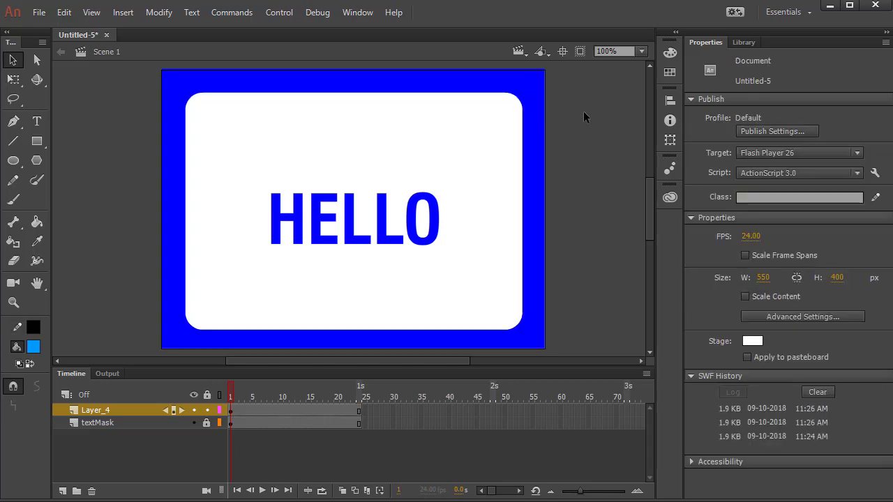
pyautogui.click(540, 161)
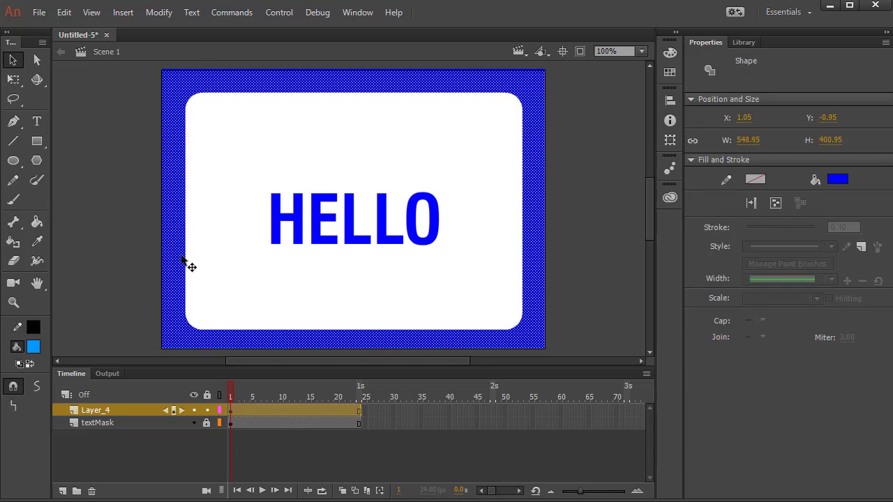
pyautogui.click(111, 256)
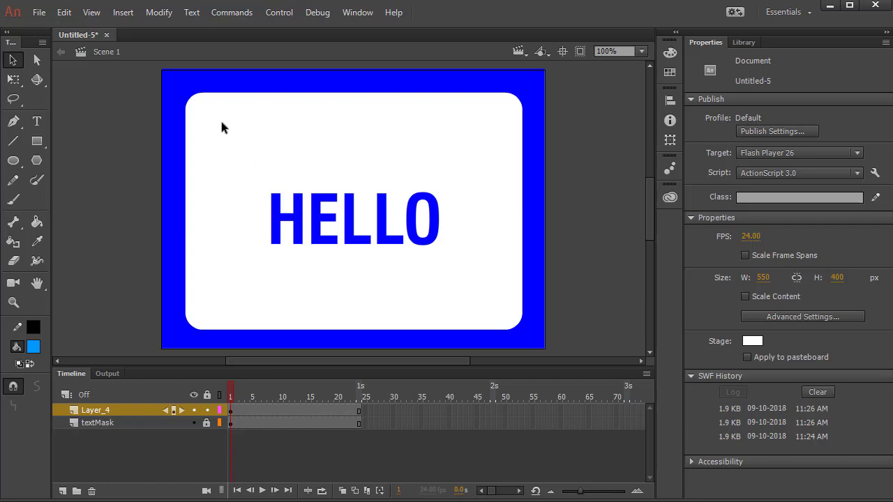
# Rename the frame's layer, Layer_4, to borderBlue
pyautogui.doubleClick(93, 413)
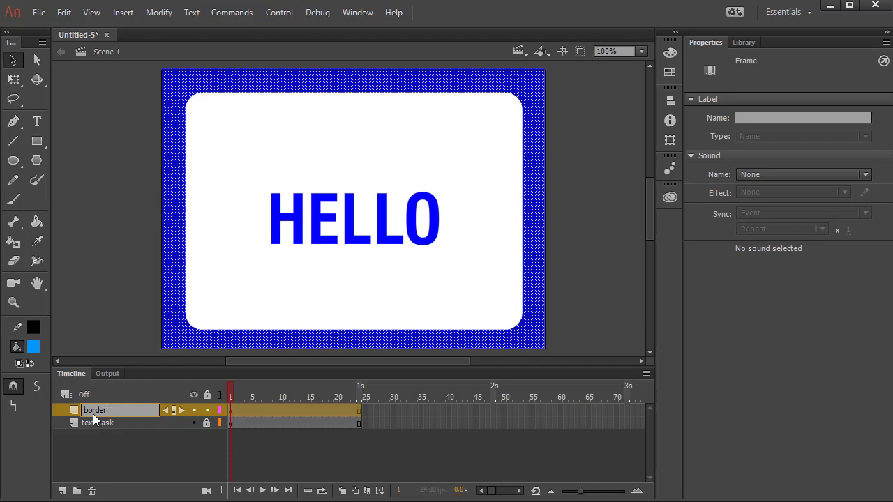
pyautogui.write('borderBlue')
pyautogui.press('Return')
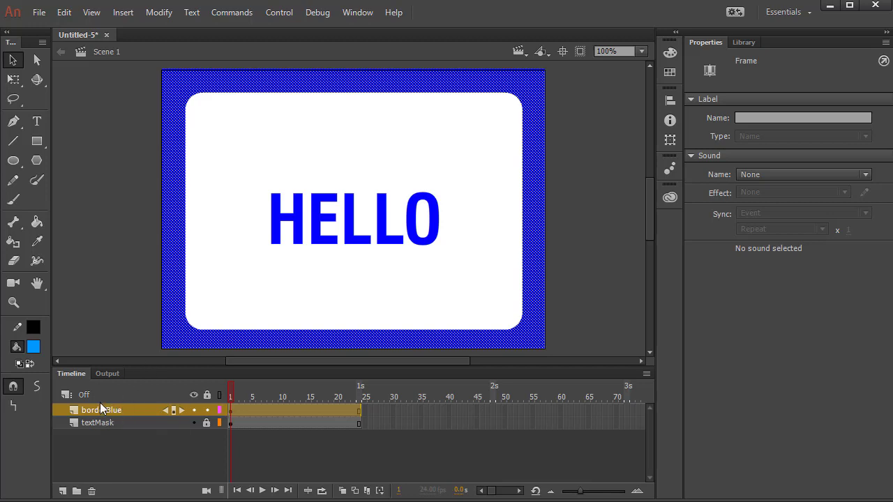
# Duplicate the borderBlue layer and rename the copy borderlight
pyautogui.rightClick(98, 411)
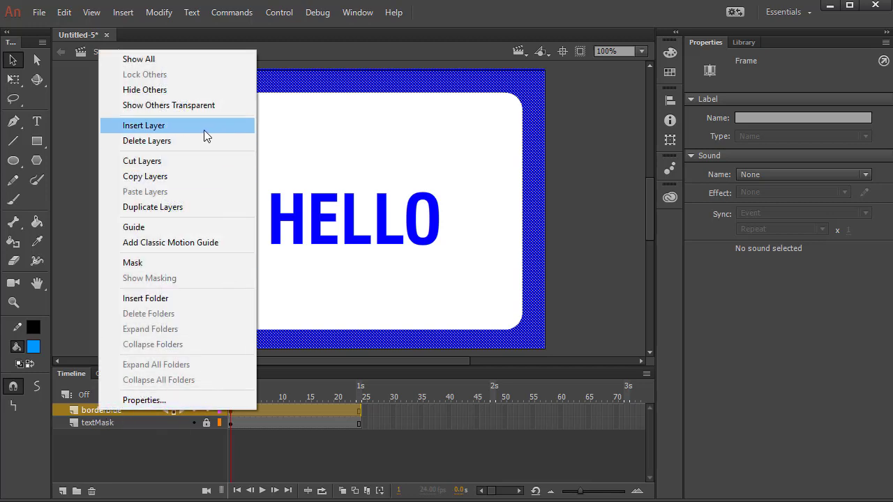
pyautogui.click(171, 207)
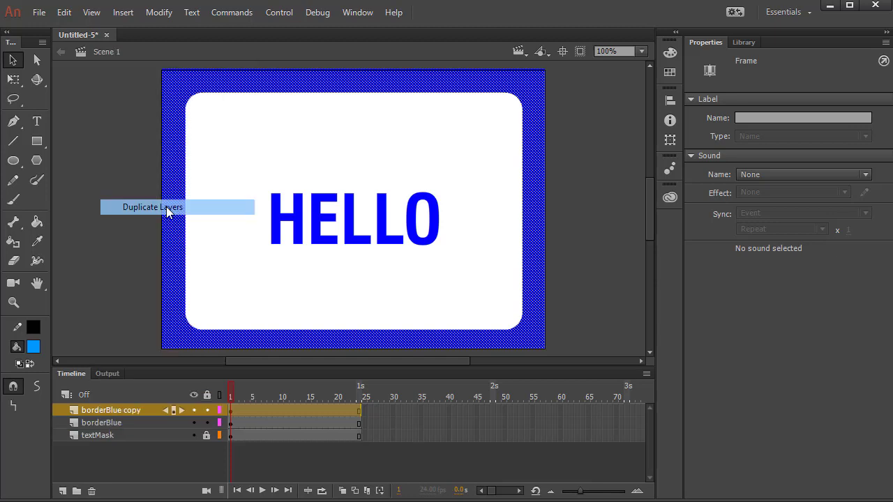
pyautogui.doubleClick(113, 411)
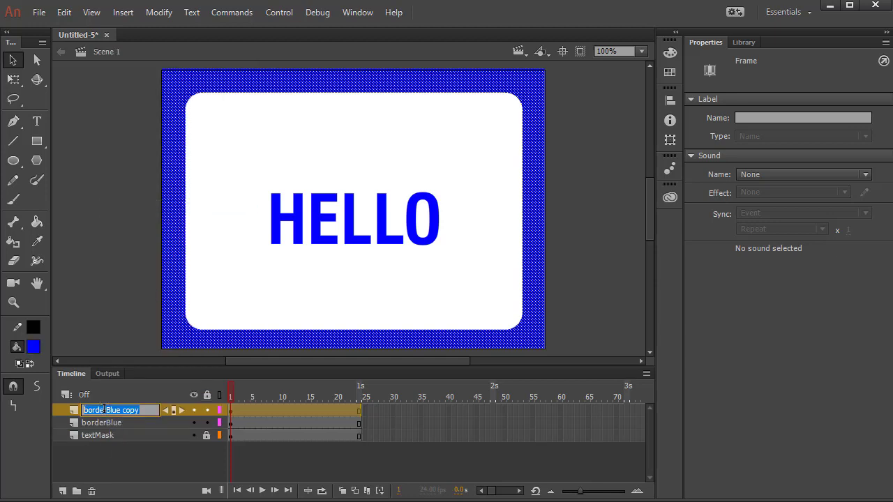
pyautogui.moveTo(106, 410); pyautogui.dragTo(159, 412)
pyautogui.write('light')
pyautogui.press('Return')
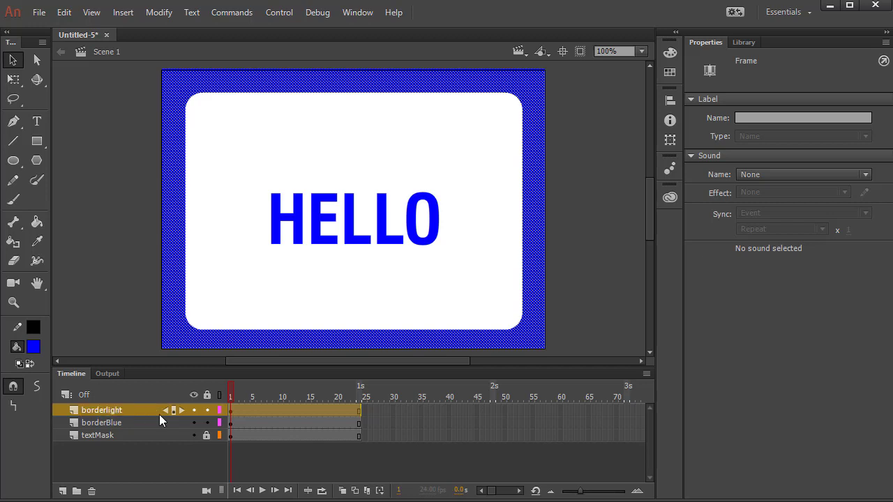
# Add a layer above borderlight and draw a tall, narrow rounded bar of about 30 x 620 px beside the stage's left edge
pyautogui.click(59, 491)
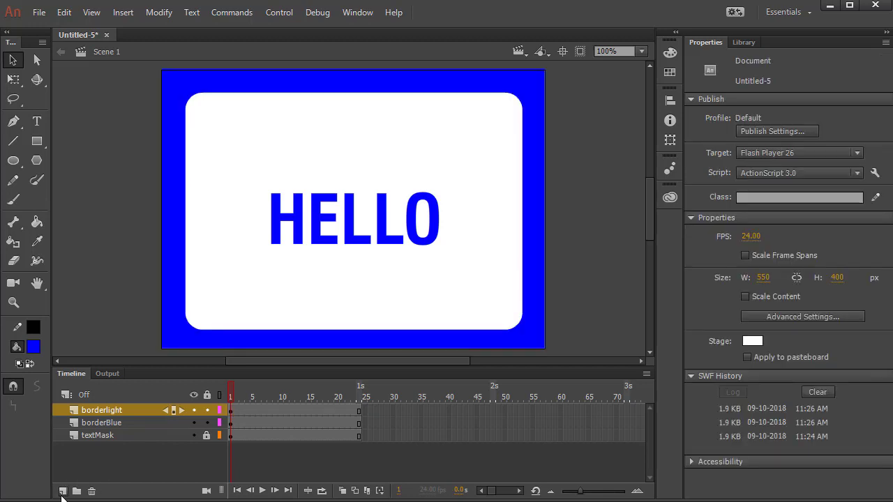
pyautogui.click(62, 491)
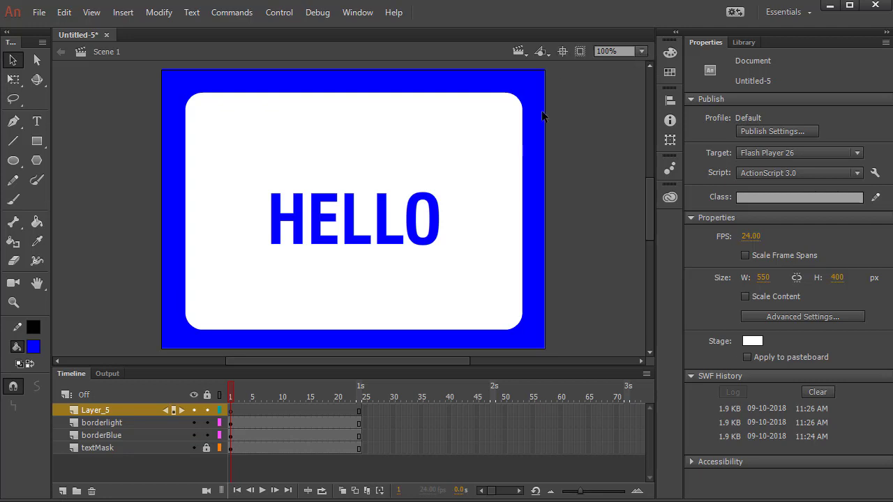
pyautogui.hotkey('ctrl', '-')
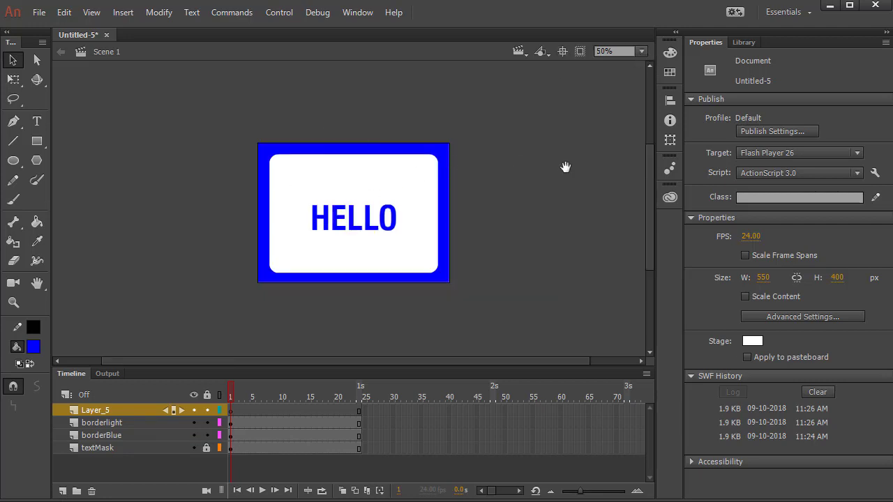
pyautogui.moveTo(564, 167); pyautogui.dragTo(536, 183)
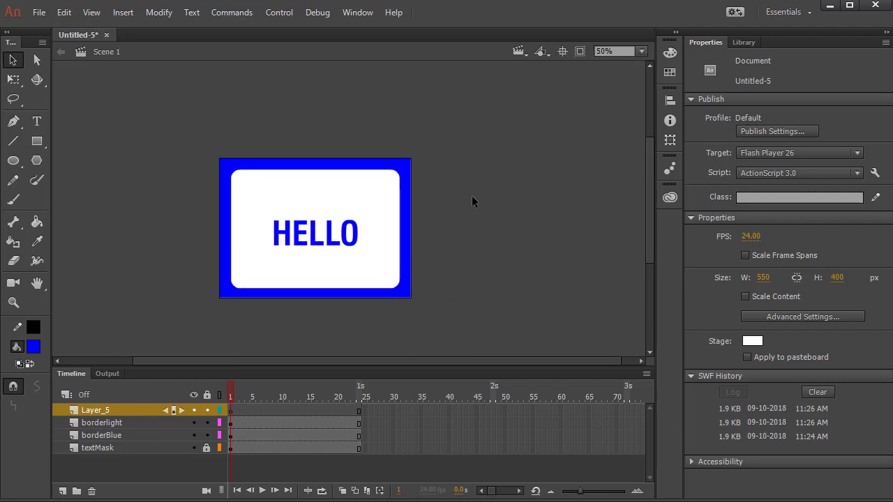
pyautogui.click(37, 140)
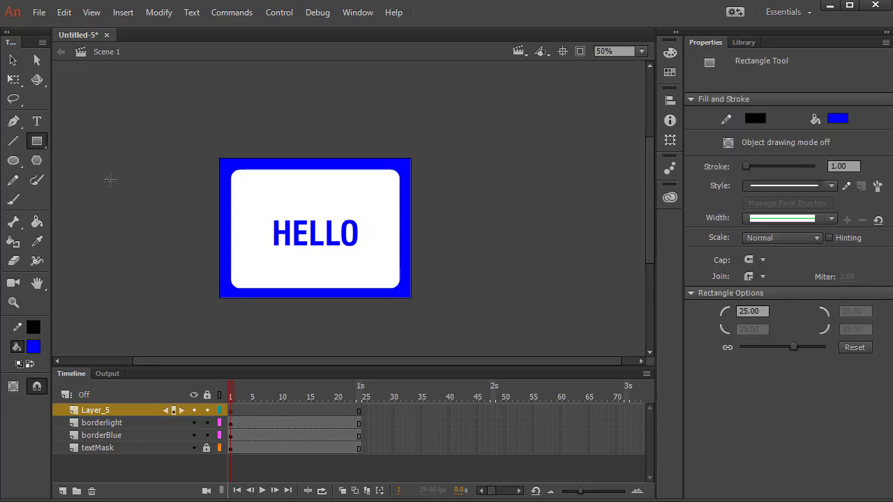
pyautogui.moveTo(111, 78); pyautogui.dragTo(120, 293)
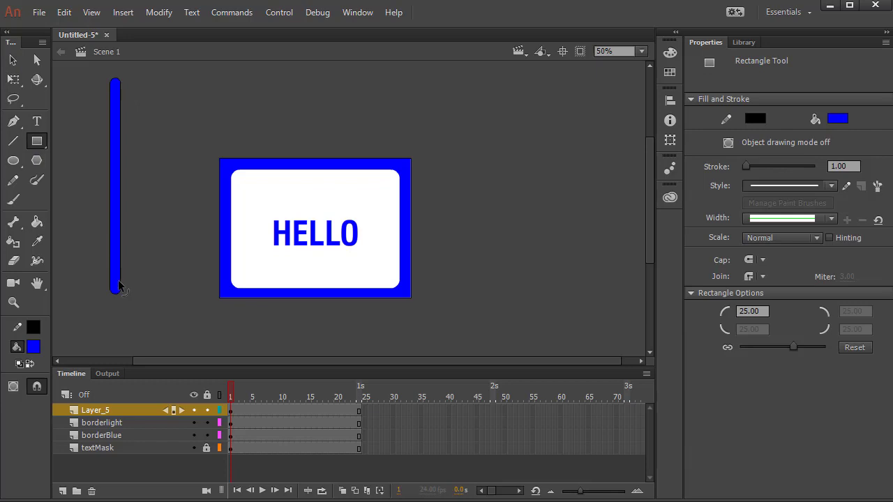
# Remove the bar's black outline and change its fill from the swatches to bright cyan
pyautogui.keyDown('ctrl'); pyautogui.click(119, 285); pyautogui.keyUp('ctrl')
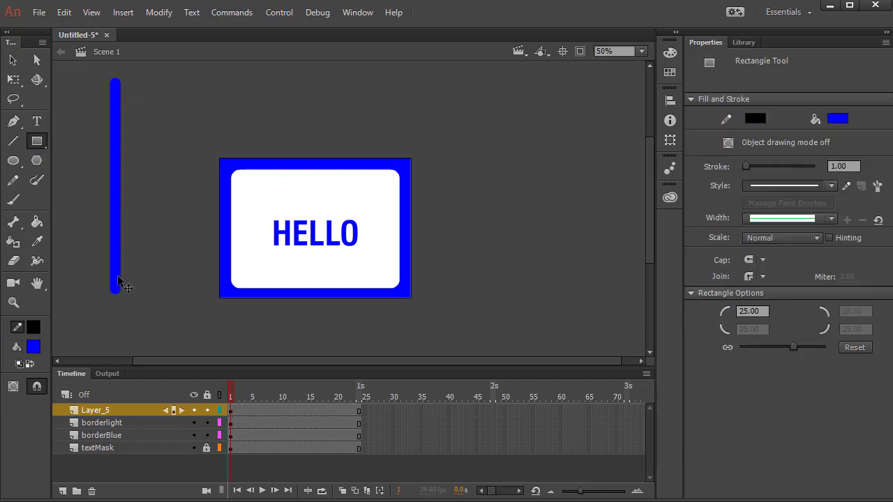
pyautogui.keyDown('ctrl'); pyautogui.click(116, 283); pyautogui.keyUp('ctrl')
pyautogui.click(841, 181)
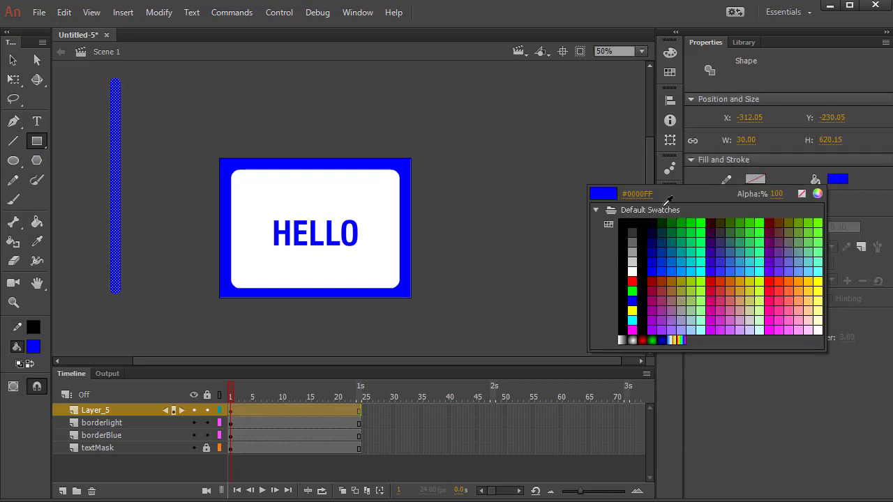
pyautogui.click(699, 271)
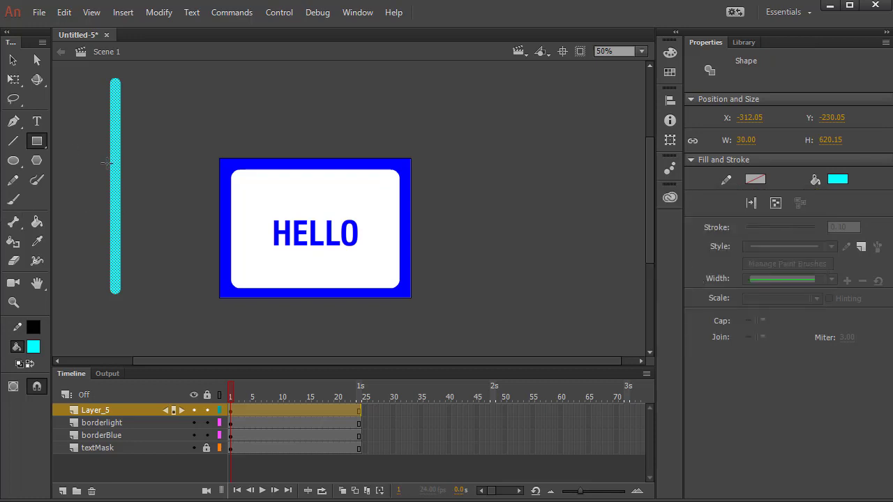
# Change the fill of the frame on the borderlight layer to light cyan
pyautogui.click(116, 423)
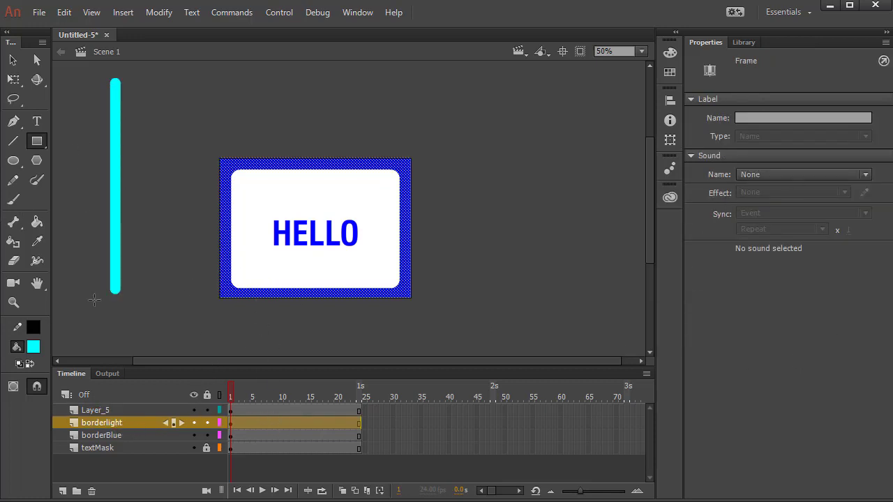
pyautogui.click(33, 347)
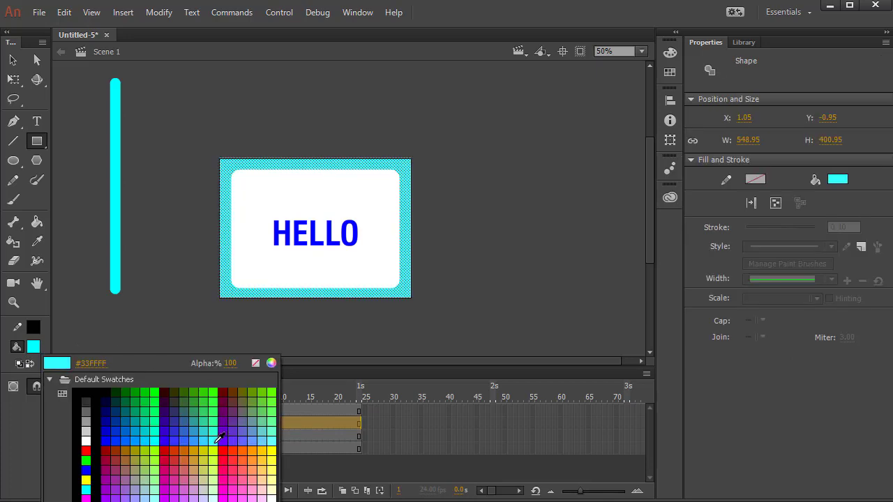
pyautogui.click(272, 437)
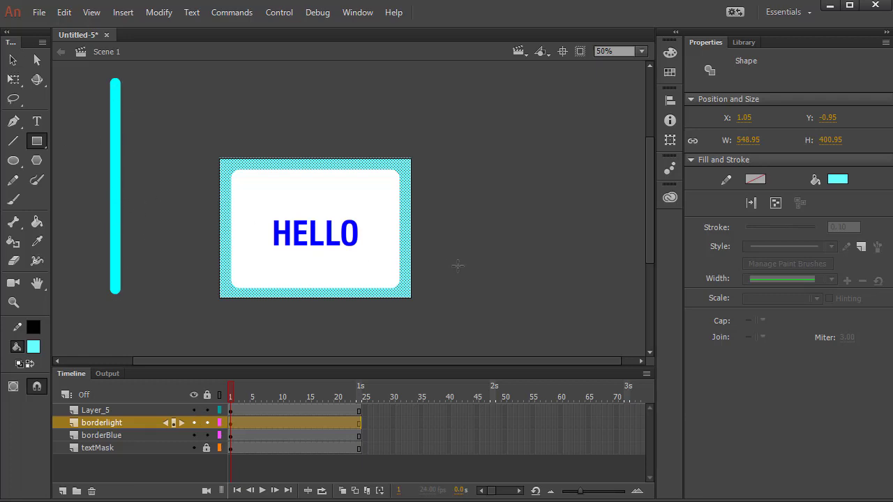
# With Layer_5 and borderlight temporarily hidden, change the fill of the borderBlue frame to dark blue #000099
pyautogui.click(195, 410)
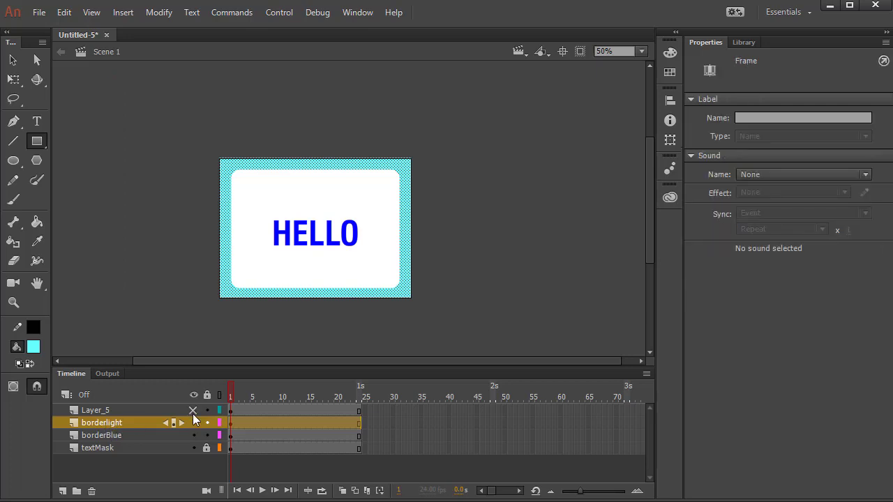
pyautogui.click(195, 422)
pyautogui.click(195, 423)
pyautogui.click(193, 423)
pyautogui.click(231, 436)
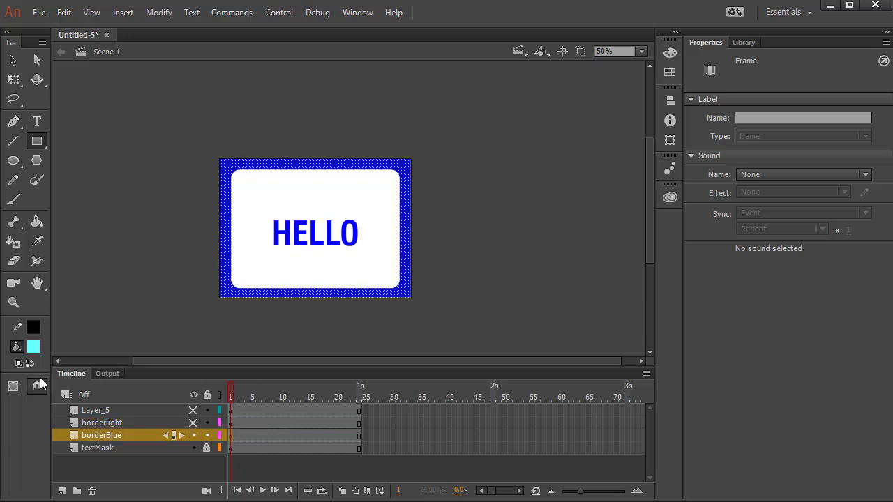
pyautogui.click(34, 347)
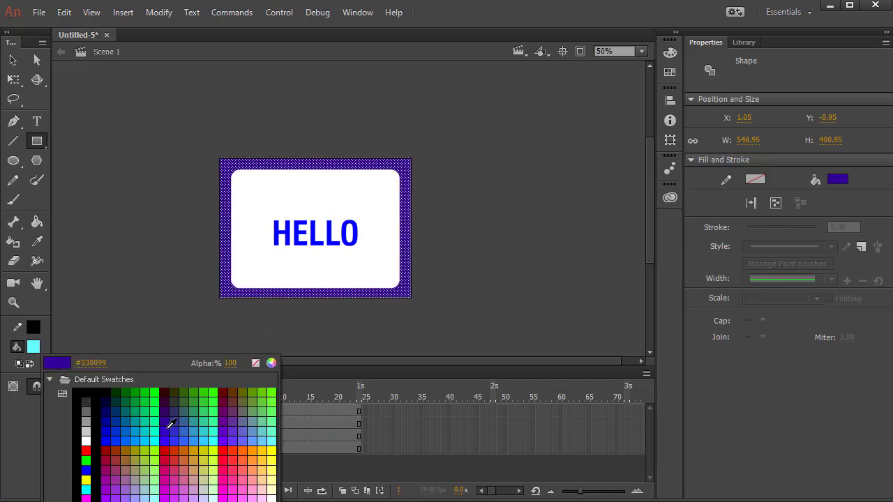
pyautogui.click(106, 421)
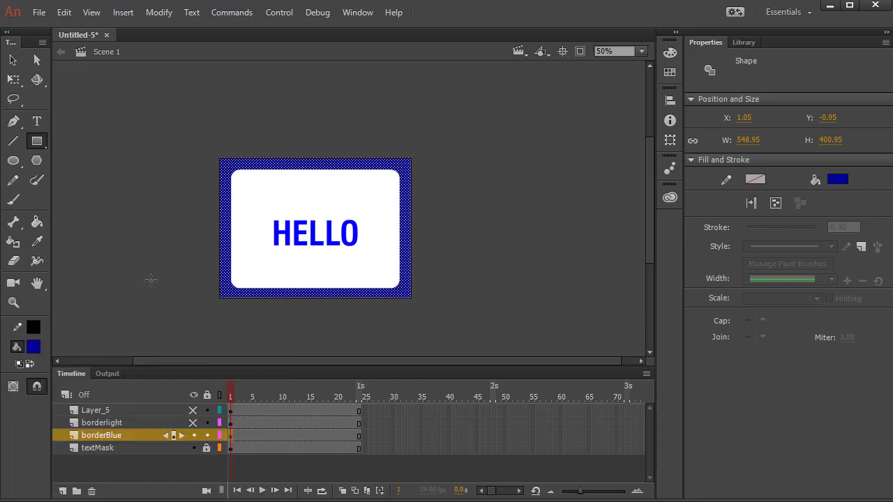
pyautogui.click(198, 305)
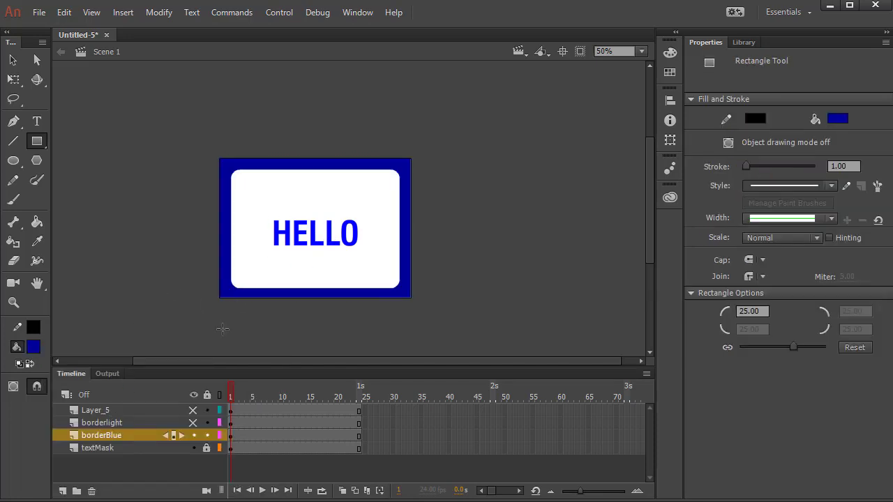
pyautogui.click(193, 423)
pyautogui.click(193, 412)
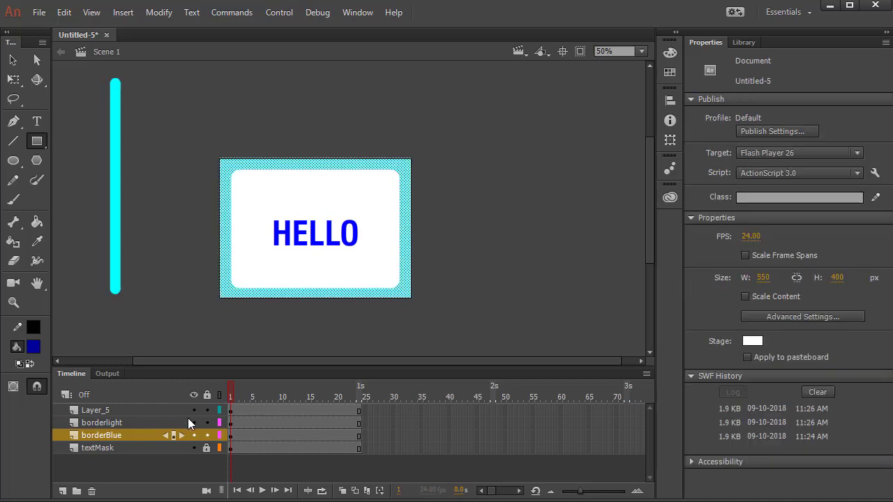
# Rotate the cyan bar by 45 degrees and move it diagonally off the stage's upper-left corner
pyautogui.click(12, 60)
pyautogui.click(117, 115)
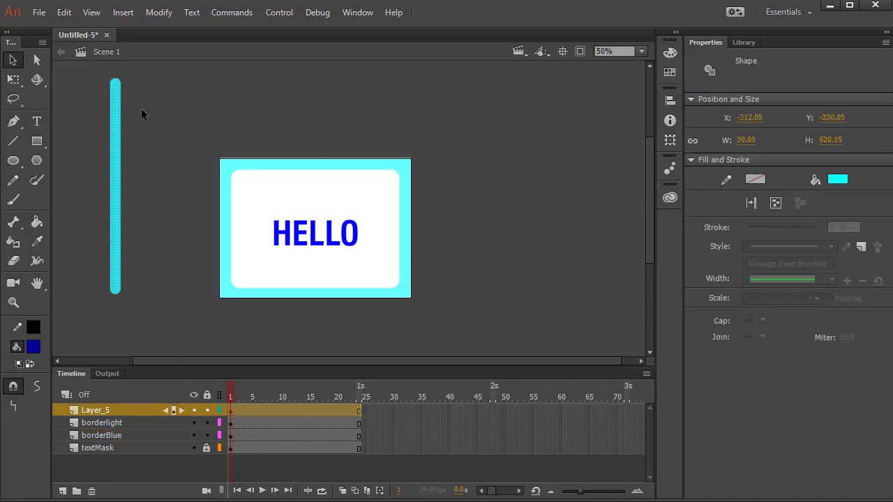
pyautogui.hotkey('ctrl', 't')
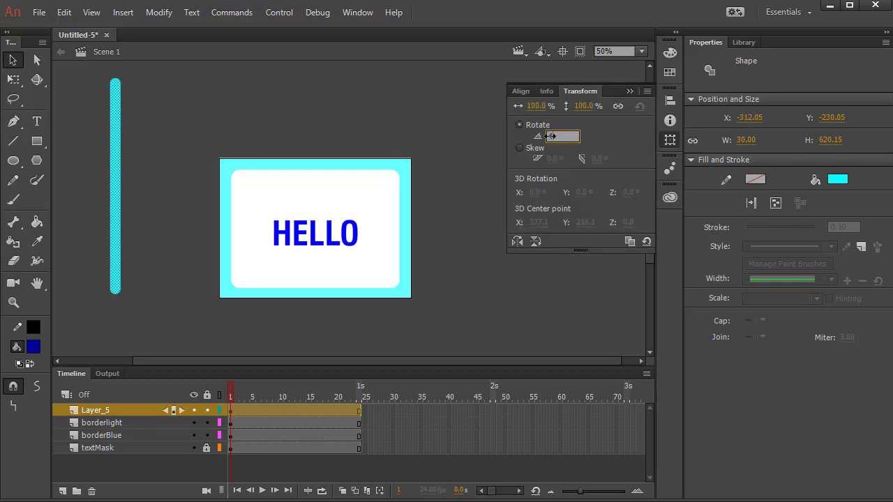
pyautogui.write('45')
pyautogui.press('Return')
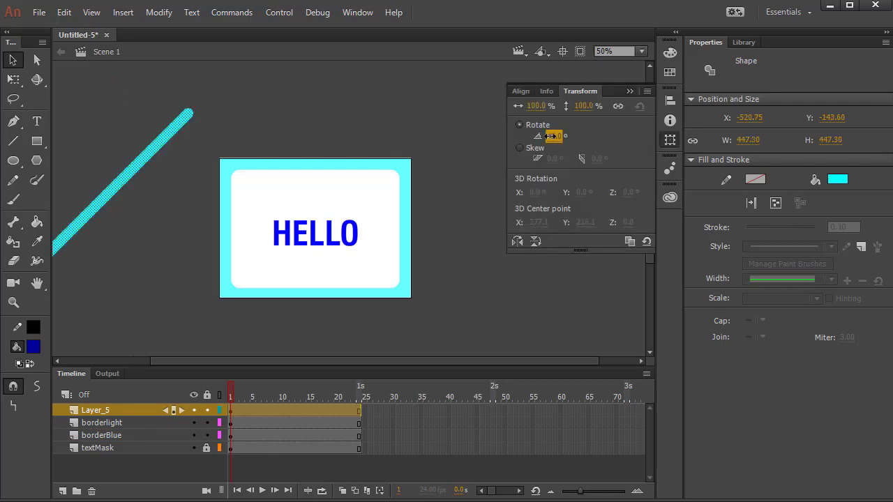
pyautogui.click(13, 60)
pyautogui.moveTo(110, 198); pyautogui.dragTo(184, 157)
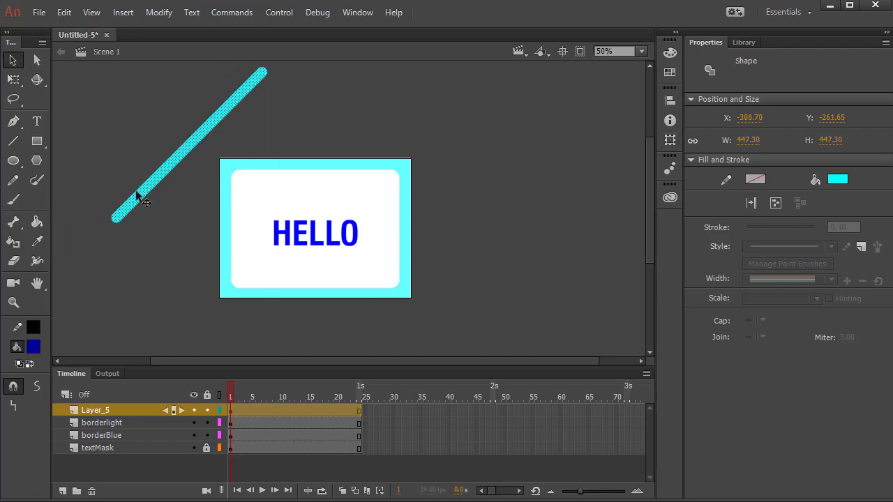
# Change the bar's fill to white and lengthen it until it spans about 653 x 653 px
pyautogui.click(33, 347)
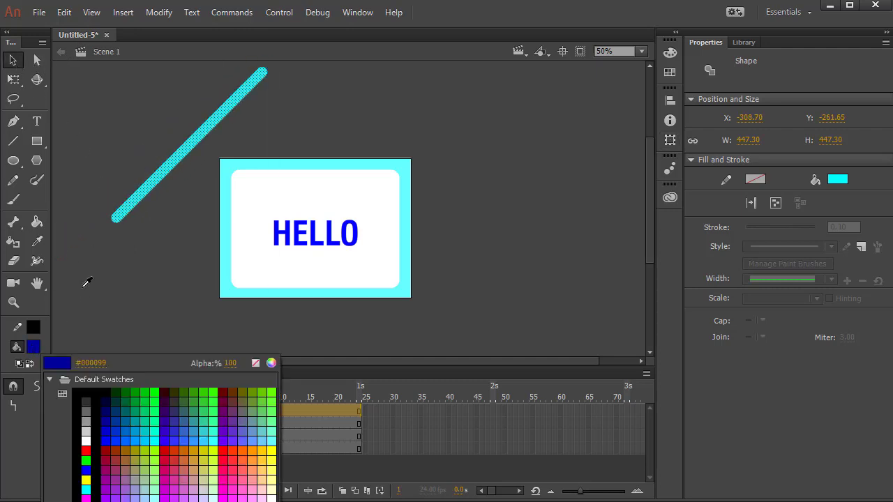
pyautogui.click(86, 441)
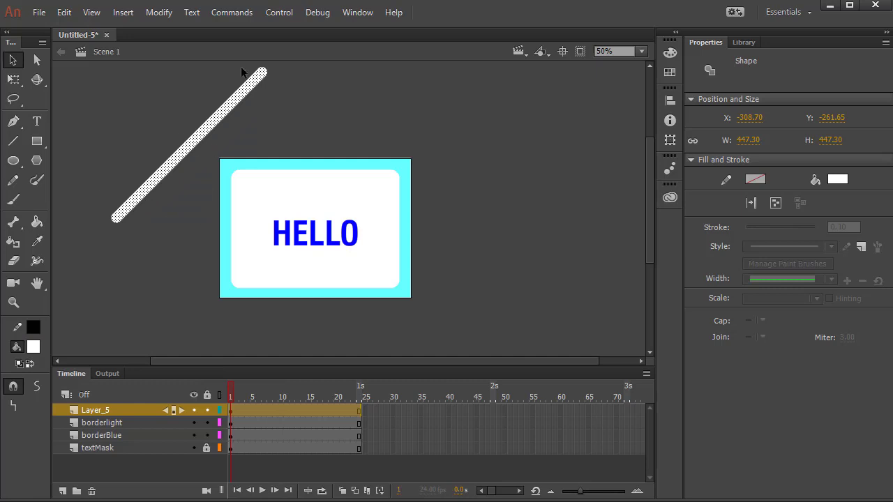
pyautogui.click(13, 79)
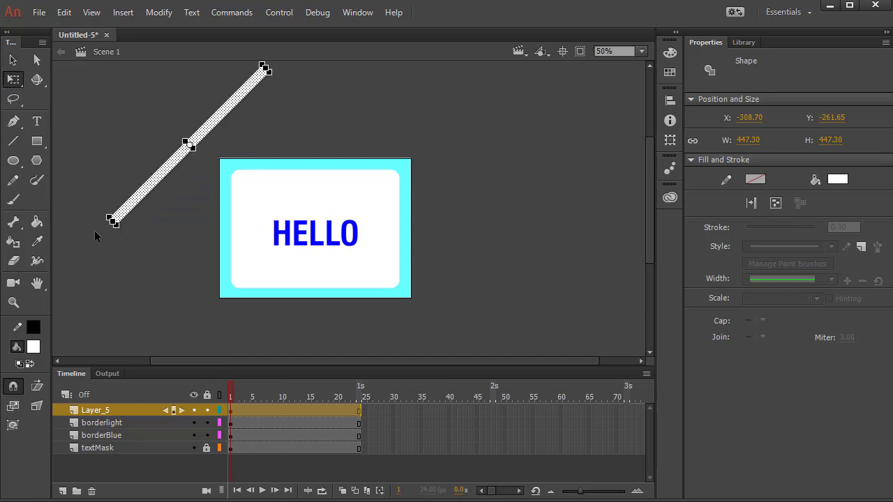
pyautogui.moveTo(112, 220); pyautogui.dragTo(79, 257)
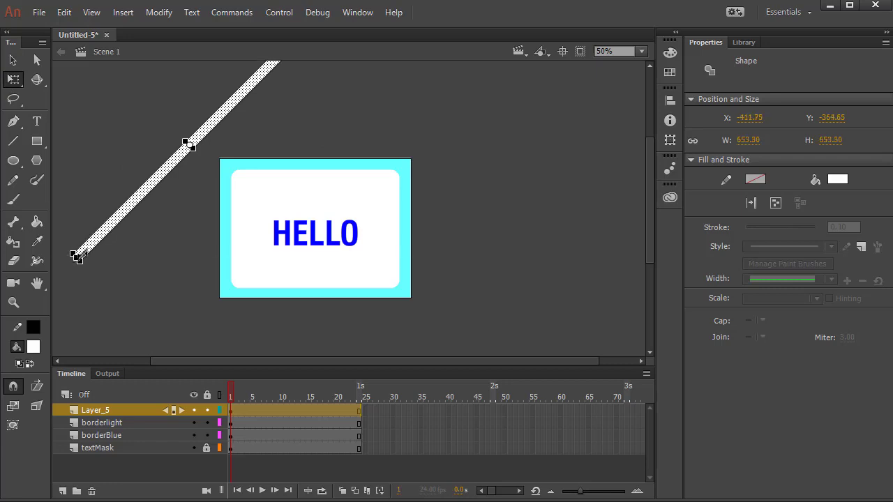
# Convert the diagonal bar to a movie clip symbol named beam mask
pyautogui.click(13, 60)
pyautogui.rightClick(212, 129)
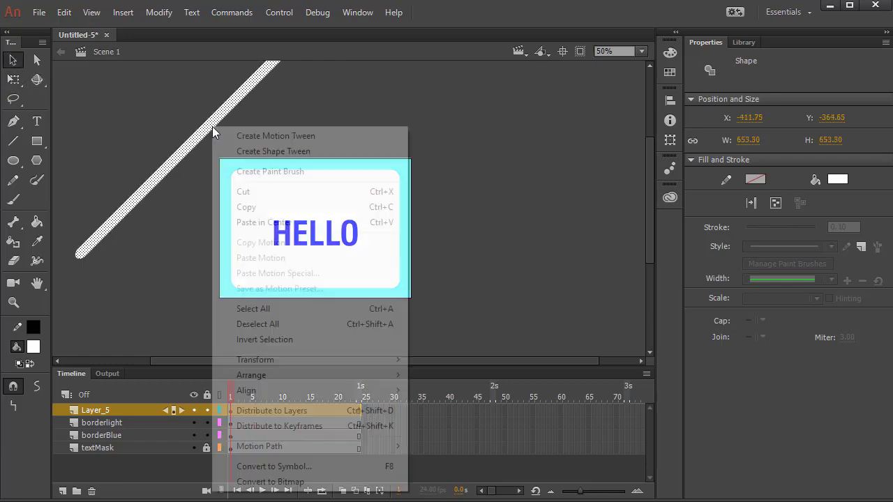
pyautogui.click(264, 467)
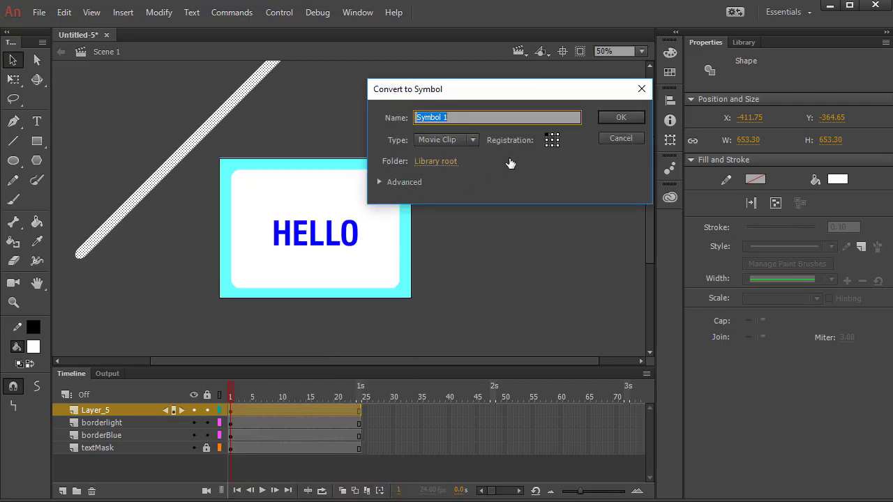
pyautogui.write('beam mask')
pyautogui.click(615, 117)
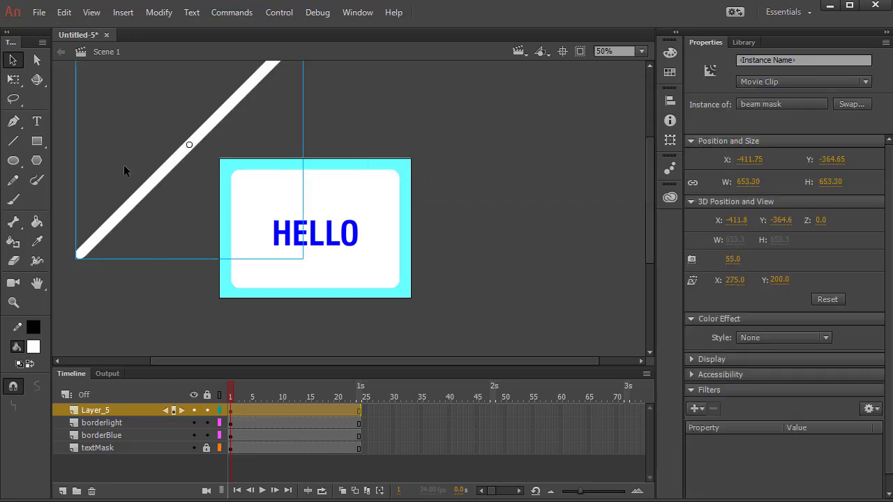
# Create a motion tween for the beam mask on Layer_5 and go to its last frame, 24
pyautogui.rightClick(232, 410)
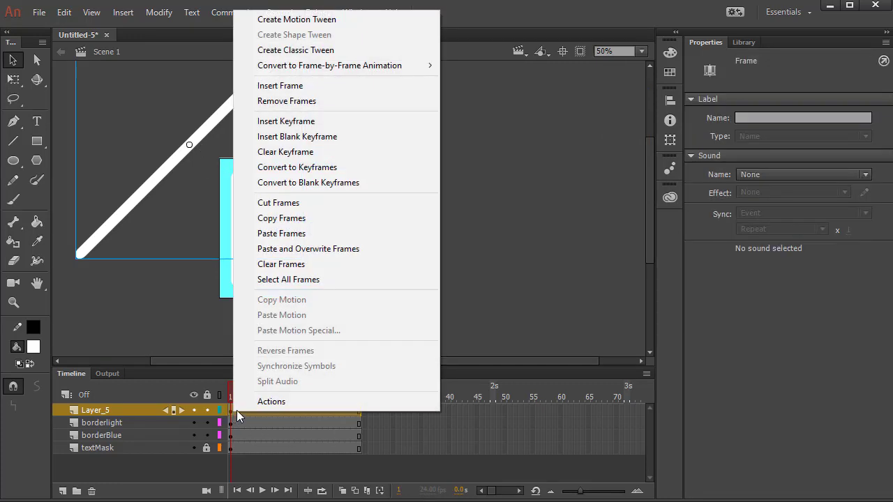
pyautogui.click(315, 21)
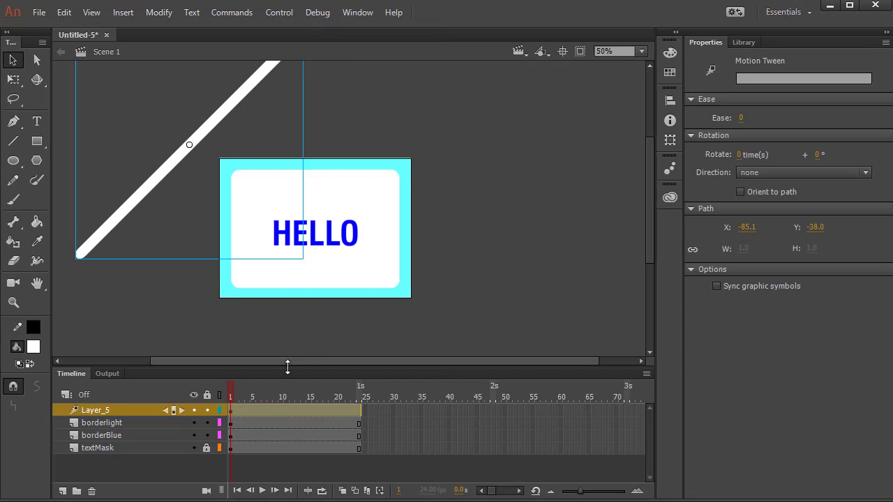
pyautogui.moveTo(237, 393); pyautogui.dragTo(362, 401)
pyautogui.click(361, 409)
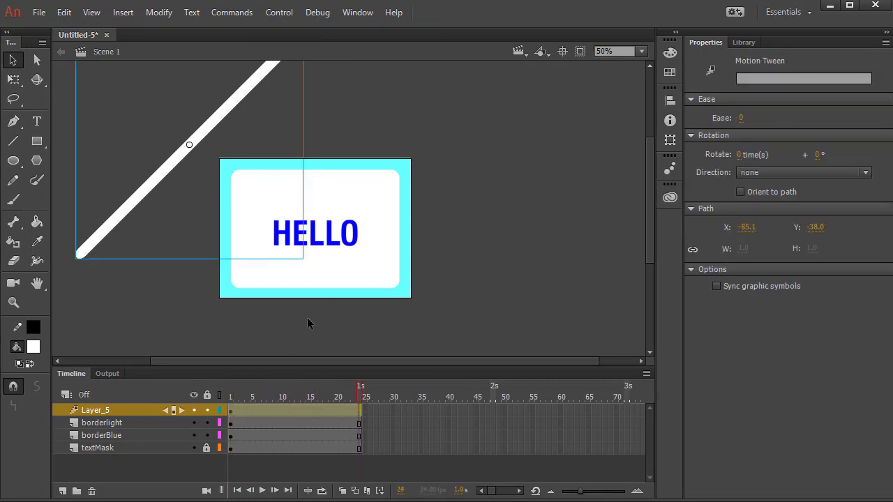
# At frame 1, position the beam just outside the stage's upper-left corner at about X -338, Y -336
pyautogui.click(230, 390)
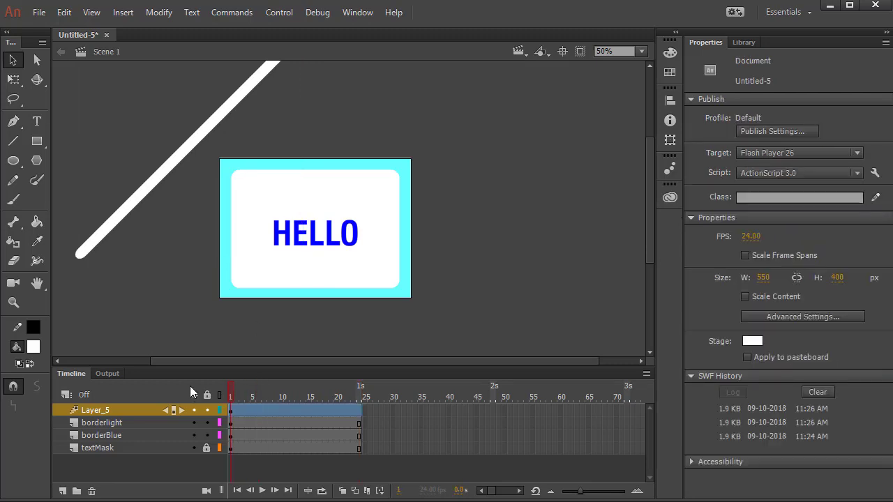
pyautogui.click(209, 130)
pyautogui.moveTo(210, 130); pyautogui.dragTo(241, 143)
pyautogui.press('Left')
pyautogui.press('Left')
pyautogui.press('Left')
pyautogui.press('Left')
pyautogui.press('Left')
pyautogui.press('Left')
pyautogui.press('Left')
pyautogui.press('Left')
pyautogui.press('Left')
pyautogui.press('Left')
pyautogui.press('Up')
pyautogui.press('Up')
pyautogui.press('Up')
pyautogui.press('Up')
pyautogui.press('Up')
pyautogui.press('Up')
pyautogui.press('Up')
pyautogui.press('Up')
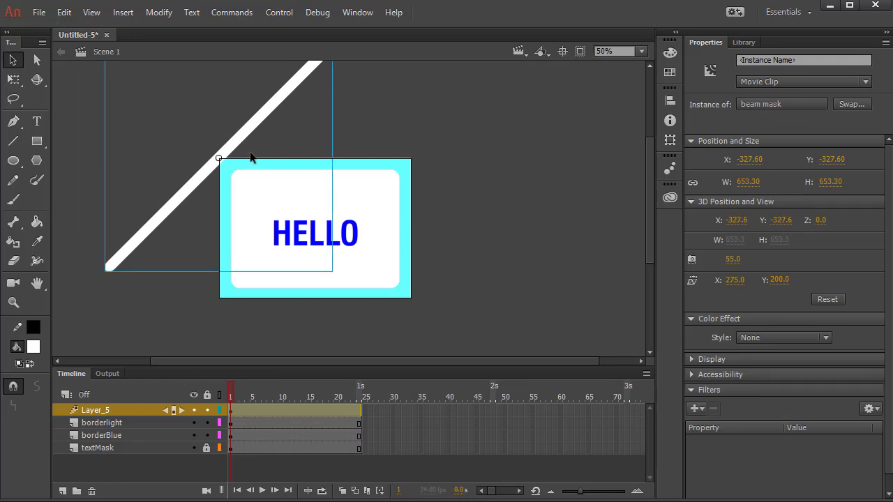
pyautogui.press('Left')
pyautogui.press('Left')
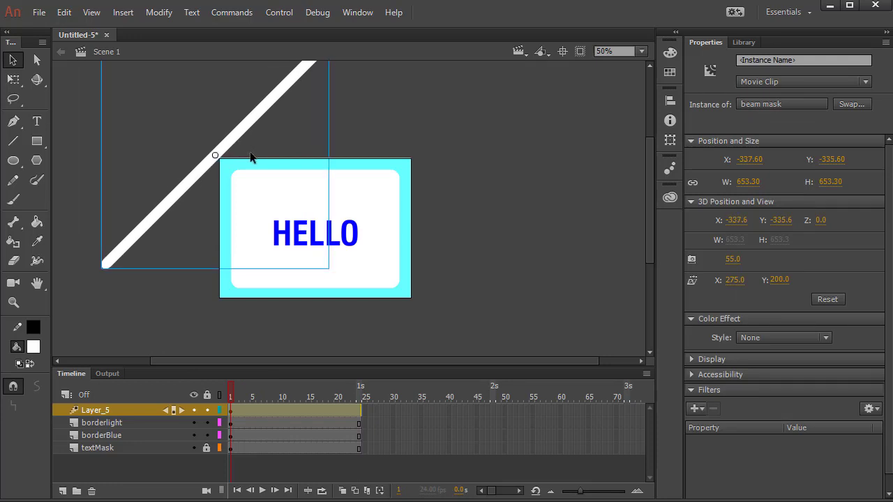
# At frame 24, move the beam about 546 px right and 450 px down past the stage's lower-right corner, and play the tween
pyautogui.click(361, 399)
pyautogui.moveTo(240, 133); pyautogui.dragTo(430, 288)
pyautogui.click(342, 388)
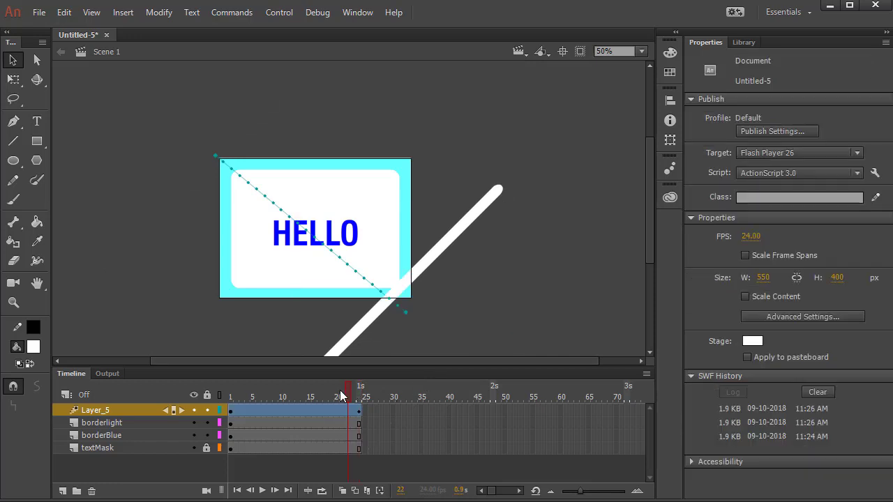
pyautogui.press('Return')
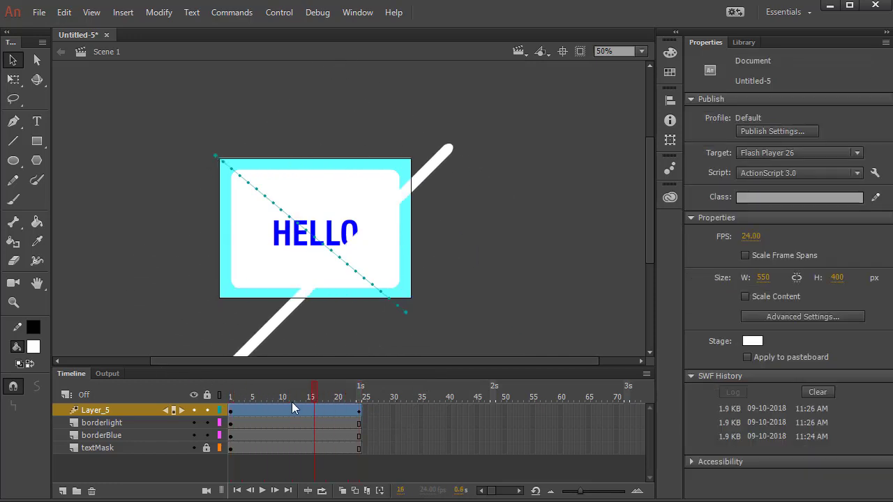
pyautogui.press('Return')
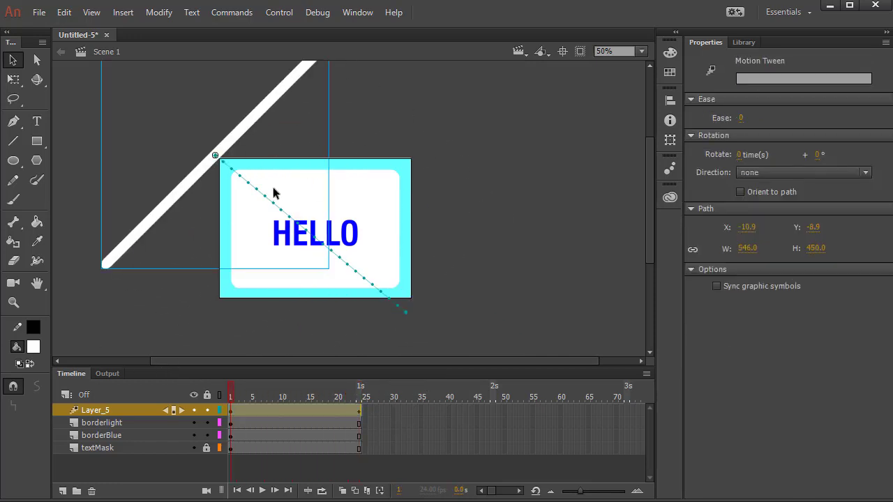
# Turn Layer_5 into a mask for the borderlight layer and preview the sweep on the timeline and in a test movie
pyautogui.rightClick(104, 410)
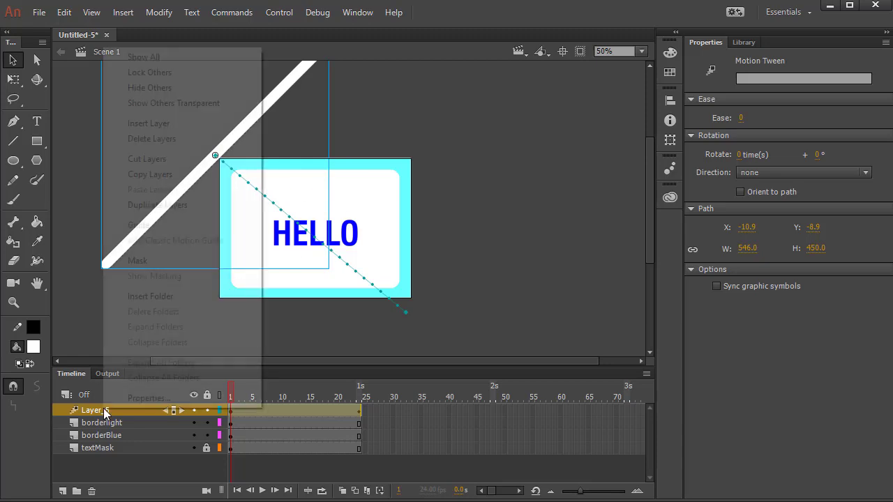
pyautogui.click(152, 261)
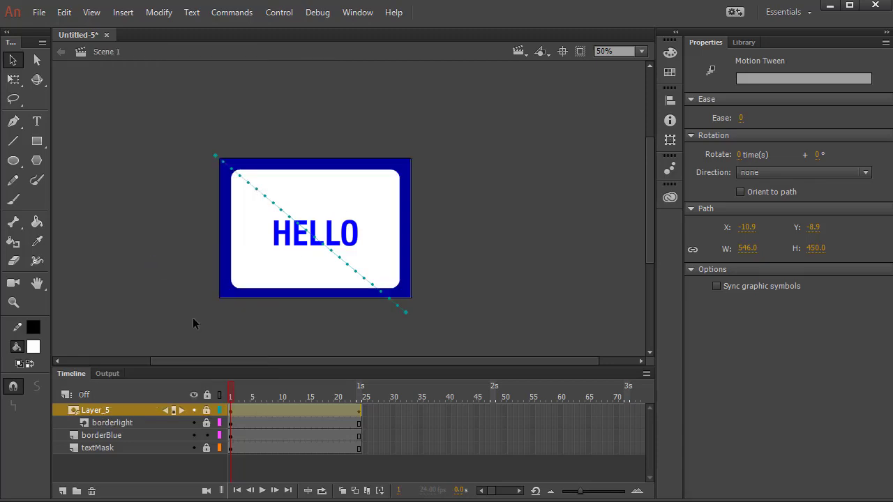
pyautogui.press('Return')
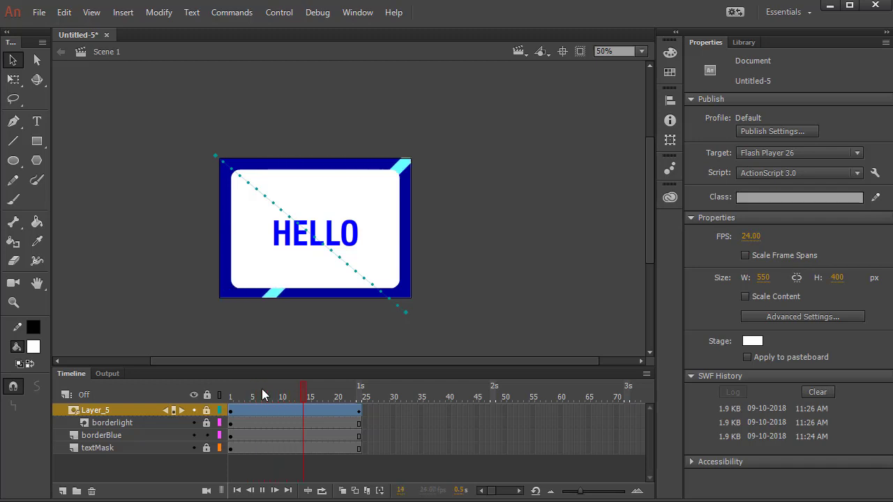
pyautogui.press('Return')
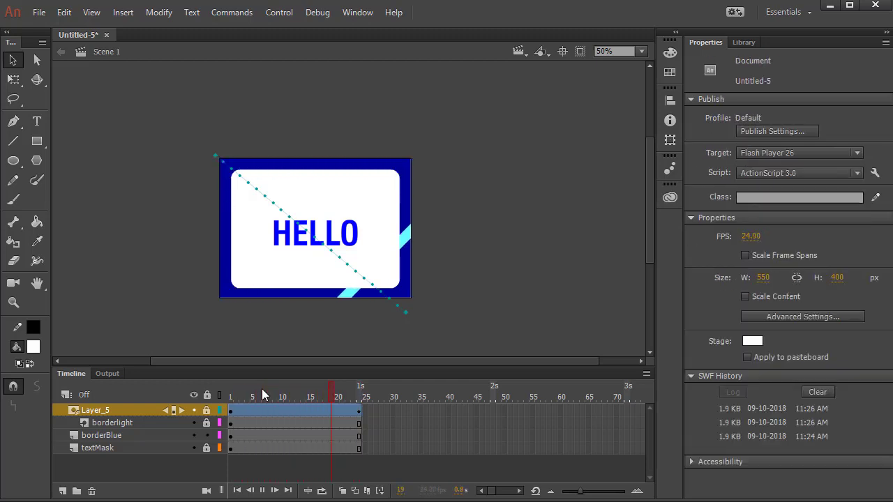
pyautogui.press('Return')
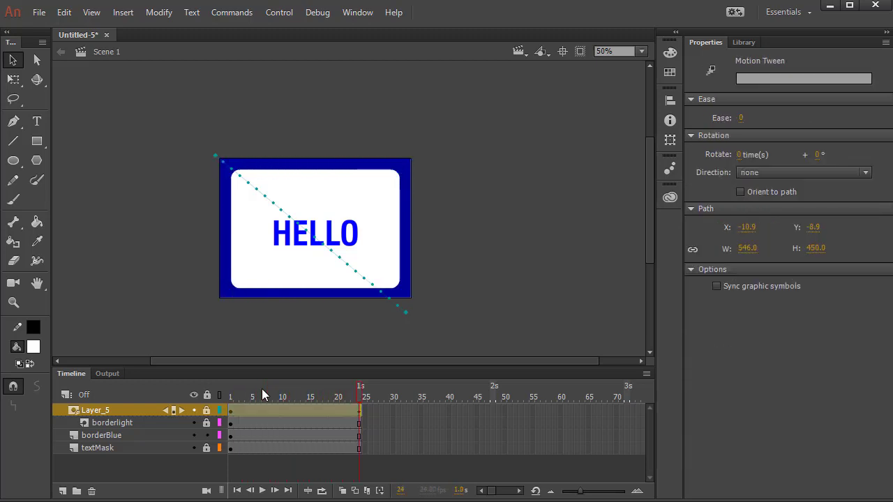
pyautogui.press('Return')
pyautogui.press('Return')
pyautogui.hotkey('ctrl', 'Return')
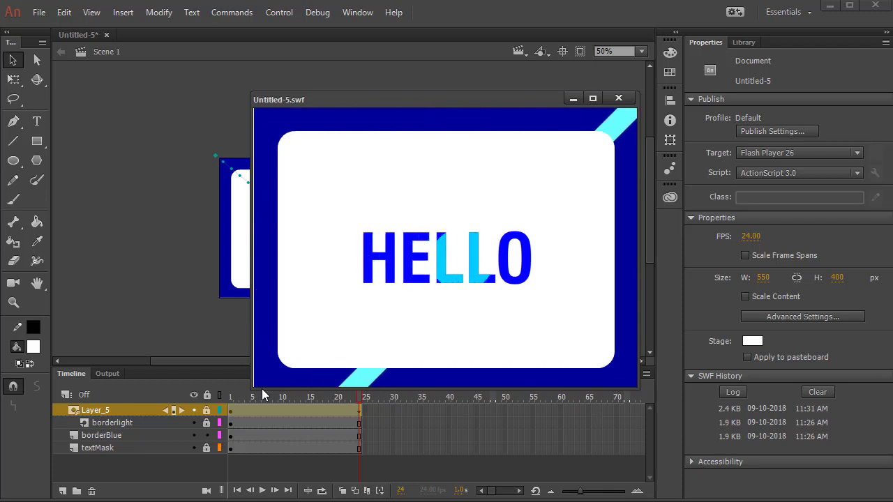
# Close the test movie, unlock Layer_5, and open the beam mask symbol for editing in place at frame 1
pyautogui.click(617, 98)
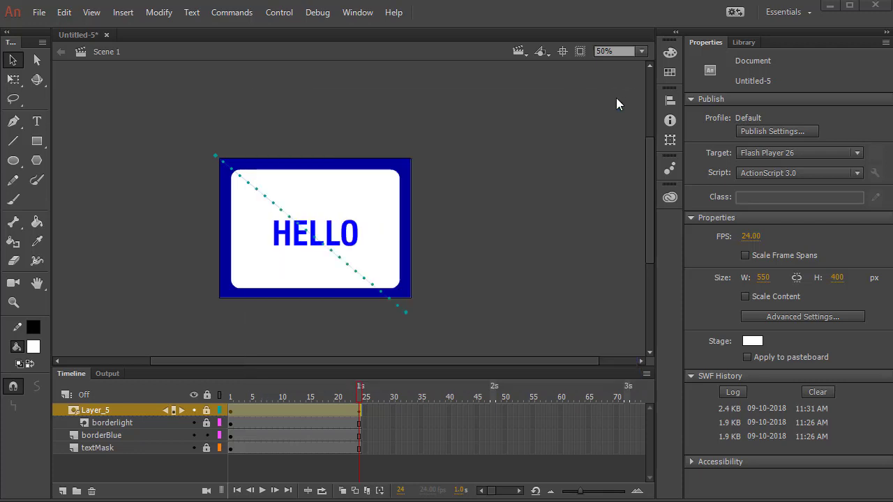
pyautogui.click(206, 410)
pyautogui.click(230, 397)
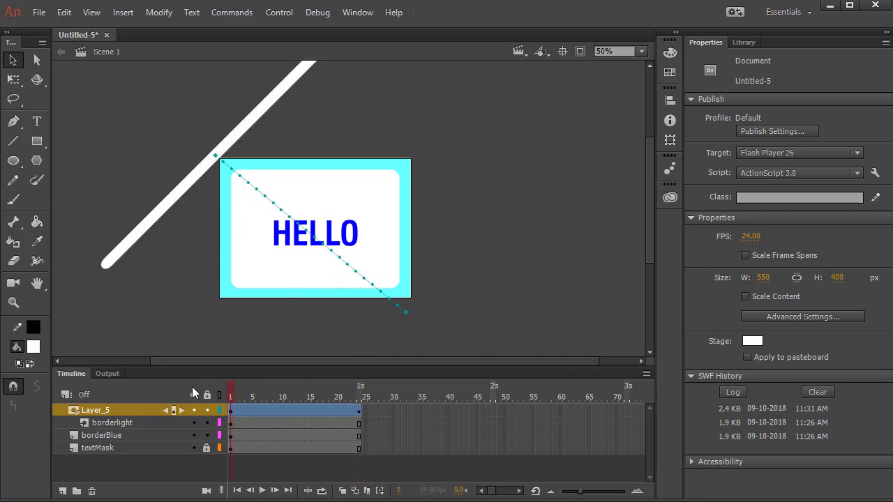
pyautogui.doubleClick(226, 147)
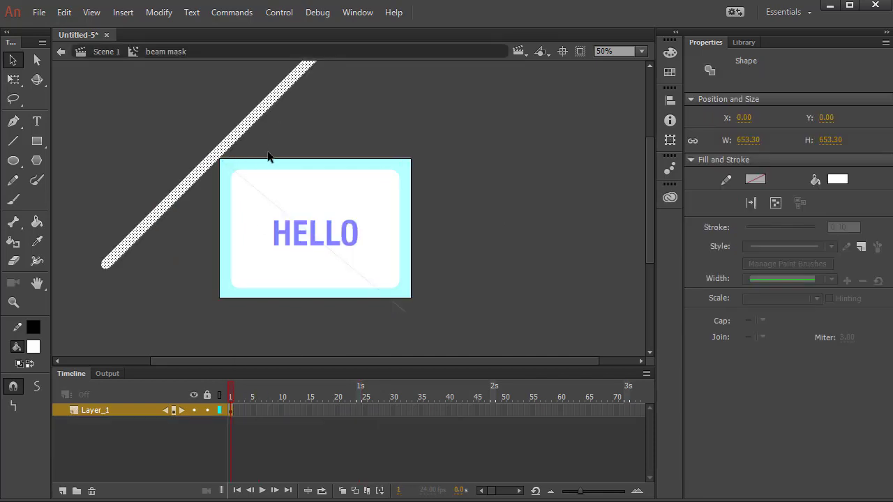
# Duplicate the beam stripe at X 42, Y 42, and duplicate the resulting pair at X 98, Y 80 with similar spacing
pyautogui.moveTo(246, 133)
pyautogui.mouseDown()
pyautogui.moveTo(265, 156)
pyautogui.moveTo(257, 145)
pyautogui.mouseUp()
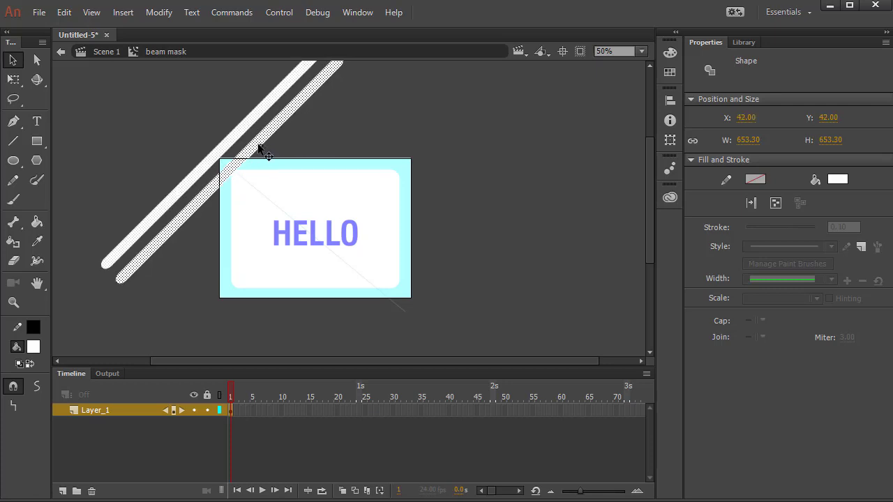
pyautogui.keyDown('shift'); pyautogui.click(248, 129); pyautogui.keyUp('shift')
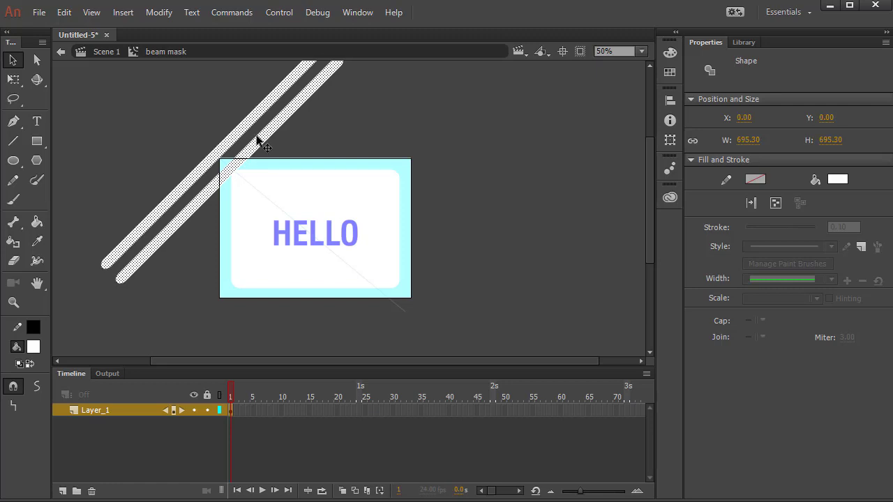
pyautogui.hotkey('shift', 'Right')
pyautogui.hotkey('shift', 'Right')
pyautogui.hotkey('shift', 'Right')
pyautogui.hotkey('shift', 'Right')
pyautogui.hotkey('shift', 'Right')
pyautogui.hotkey('shift', 'Right')
pyautogui.hotkey('shift', 'Right')
pyautogui.hotkey('shift', 'Right')
pyautogui.hotkey('shift', 'Right')
pyautogui.hotkey('shift', 'Right')
pyautogui.hotkey('shift', 'Right')
pyautogui.hotkey('shift', 'Right')
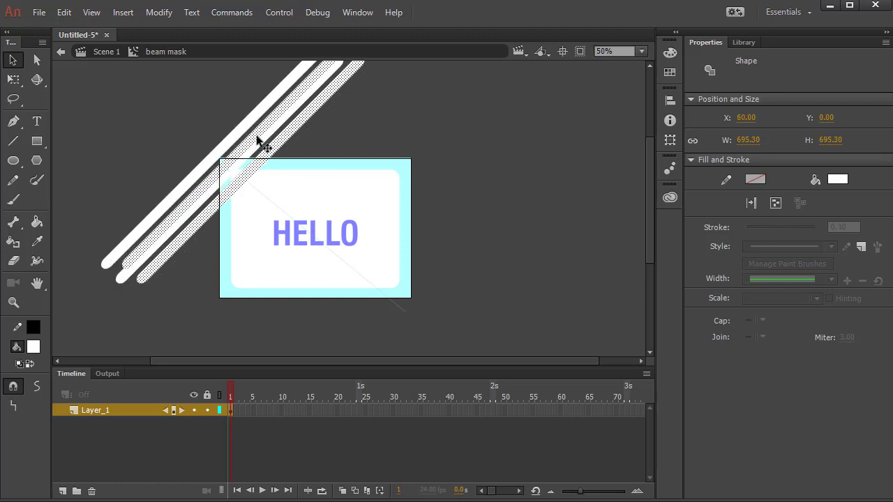
pyautogui.hotkey('shift', 'Right')
pyautogui.hotkey('shift', 'Right')
pyautogui.hotkey('shift', 'Right')
pyautogui.hotkey('shift', 'Right')
pyautogui.hotkey('shift', 'Right')
pyautogui.hotkey('shift', 'Right')
pyautogui.hotkey('shift', 'Right')
pyautogui.hotkey('shift', 'Right')
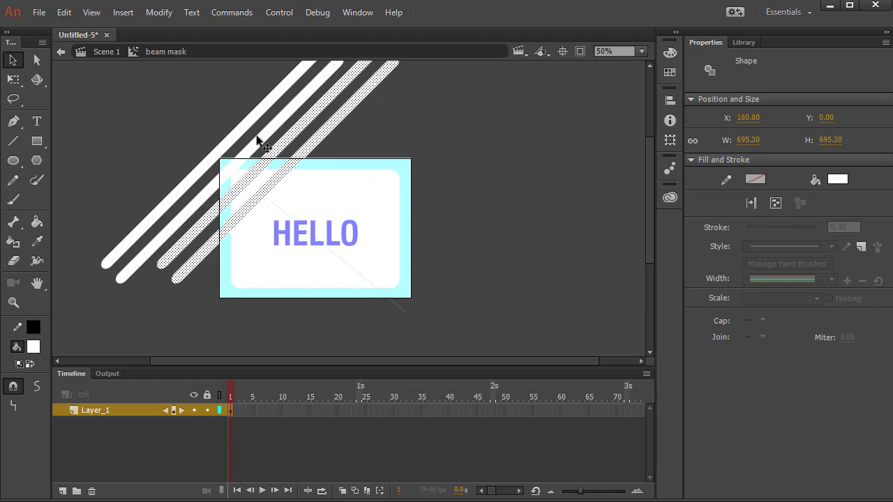
pyautogui.hotkey('shift', 'Down')
pyautogui.hotkey('shift', 'Down')
pyautogui.hotkey('shift', 'Down')
pyautogui.hotkey('shift', 'Down')
pyautogui.hotkey('shift', 'Down')
pyautogui.hotkey('shift', 'Down')
pyautogui.hotkey('shift', 'Down')
pyautogui.hotkey('shift', 'Down')
pyautogui.hotkey('shift', 'Left')
pyautogui.hotkey('shift', 'Left')
pyautogui.hotkey('shift', 'Left')
pyautogui.hotkey('shift', 'Left')
pyautogui.hotkey('shift', 'Left')
pyautogui.hotkey('shift', 'Left')
pyautogui.hotkey('shift', 'Left')
pyautogui.hotkey('shift', 'Left')
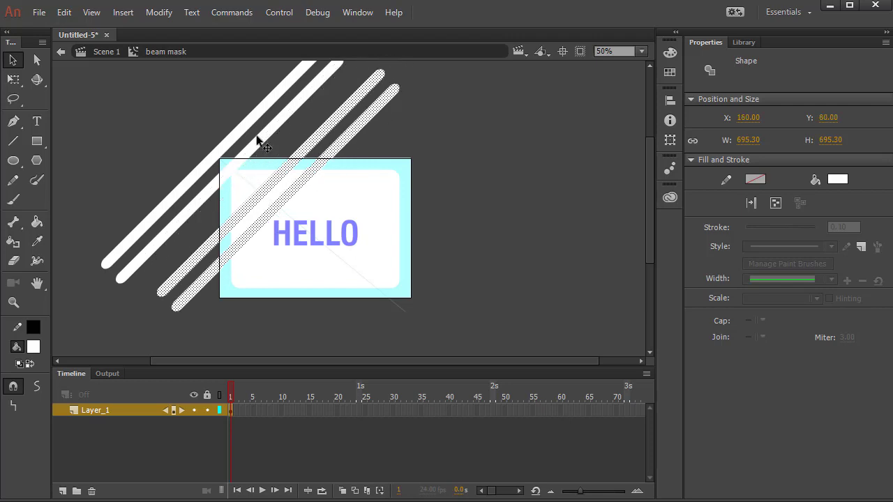
pyautogui.hotkey('shift', 'Left')
pyautogui.hotkey('shift', 'Left')
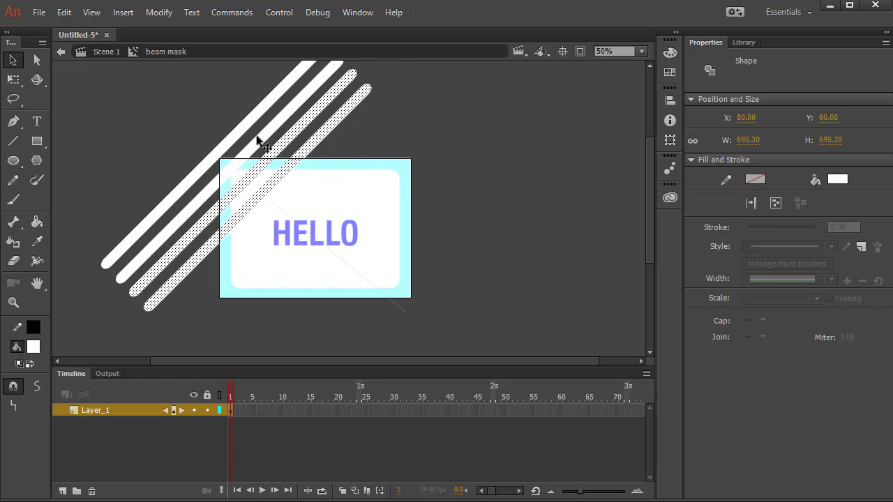
pyautogui.hotkey('shift', 'Right')
pyautogui.hotkey('shift', 'Right')
pyautogui.press('Left')
pyautogui.press('Left')
pyautogui.press('Left')
pyautogui.press('Left')
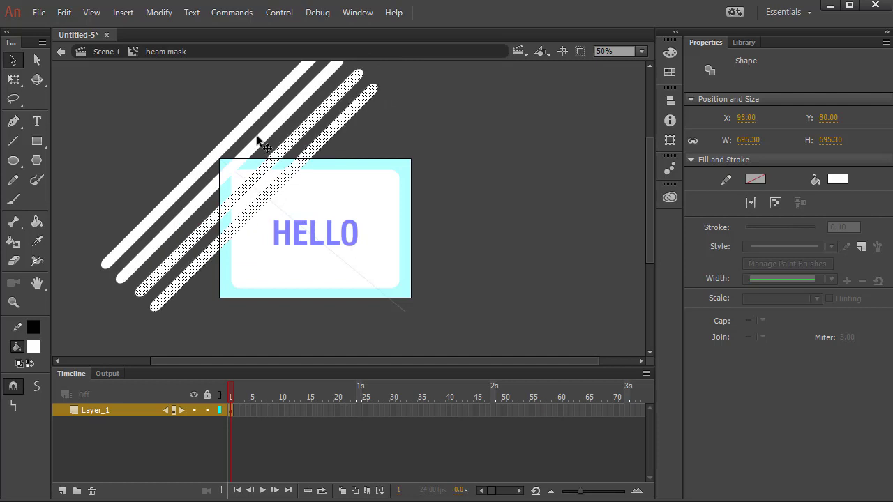
# Duplicate all four stripes and position the copied group at X 194, Y 160 to continue the diagonal pattern
pyautogui.keyDown('shift'); pyautogui.click(269, 127); pyautogui.keyUp('shift')
pyautogui.keyDown('shift'); pyautogui.click(259, 118); pyautogui.keyUp('shift')
pyautogui.hotkey('shift', 'Right')
pyautogui.hotkey('shift', 'Right')
pyautogui.hotkey('shift', 'Right')
pyautogui.hotkey('shift', 'Right')
pyautogui.hotkey('shift', 'Right')
pyautogui.hotkey('shift', 'Right')
pyautogui.hotkey('shift', 'Right')
pyautogui.hotkey('shift', 'Right')
pyautogui.hotkey('shift', 'Right')
pyautogui.hotkey('shift', 'Right')
pyautogui.hotkey('shift', 'Right')
pyautogui.hotkey('shift', 'Right')
pyautogui.hotkey('shift', 'Right')
pyautogui.hotkey('shift', 'Right')
pyautogui.hotkey('shift', 'Right')
pyautogui.hotkey('shift', 'Right')
pyautogui.hotkey('shift', 'Right')
pyautogui.hotkey('shift', 'Right')
pyautogui.hotkey('shift', 'Right')
pyautogui.hotkey('shift', 'Right')
pyautogui.hotkey('shift', 'Down')
pyautogui.hotkey('shift', 'Down')
pyautogui.hotkey('shift', 'Down')
pyautogui.hotkey('shift', 'Down')
pyautogui.hotkey('shift', 'Down')
pyautogui.hotkey('shift', 'Down')
pyautogui.hotkey('shift', 'Down')
pyautogui.hotkey('shift', 'Down')
pyautogui.hotkey('shift', 'Down')
pyautogui.hotkey('shift', 'Down')
pyautogui.hotkey('shift', 'Down')
pyautogui.hotkey('shift', 'Down')
pyautogui.hotkey('shift', 'Down')
pyautogui.hotkey('shift', 'Down')
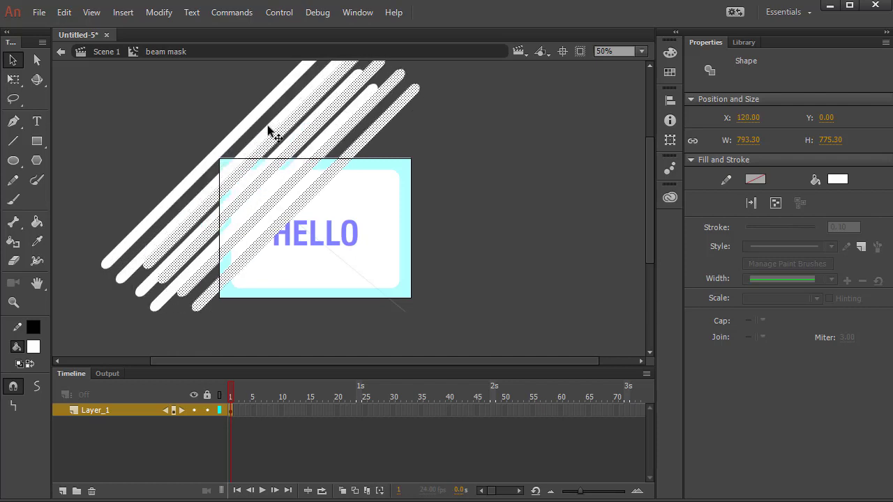
pyautogui.hotkey('shift', 'Left')
pyautogui.hotkey('shift', 'Left')
pyautogui.hotkey('shift', 'Down')
pyautogui.hotkey('shift', 'Down')
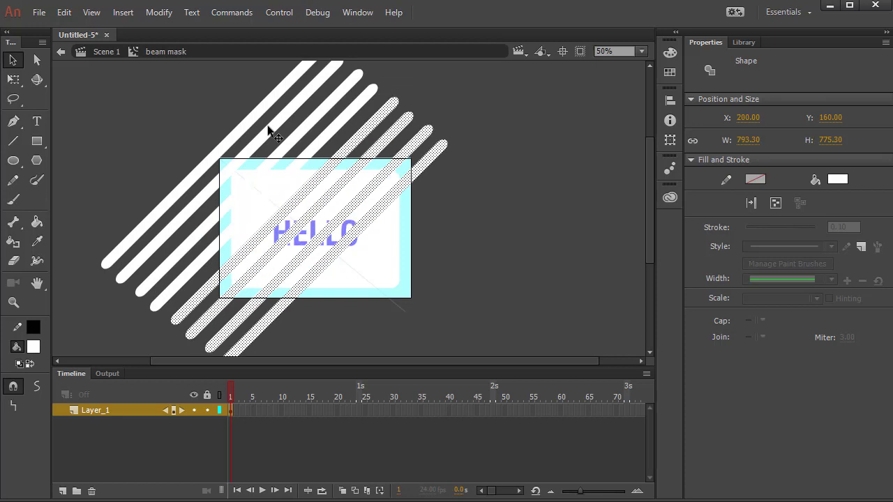
pyautogui.press('Left')
pyautogui.press('Left')
pyautogui.press('Left')
pyautogui.press('Left')
pyautogui.press('Left')
pyautogui.press('Left')
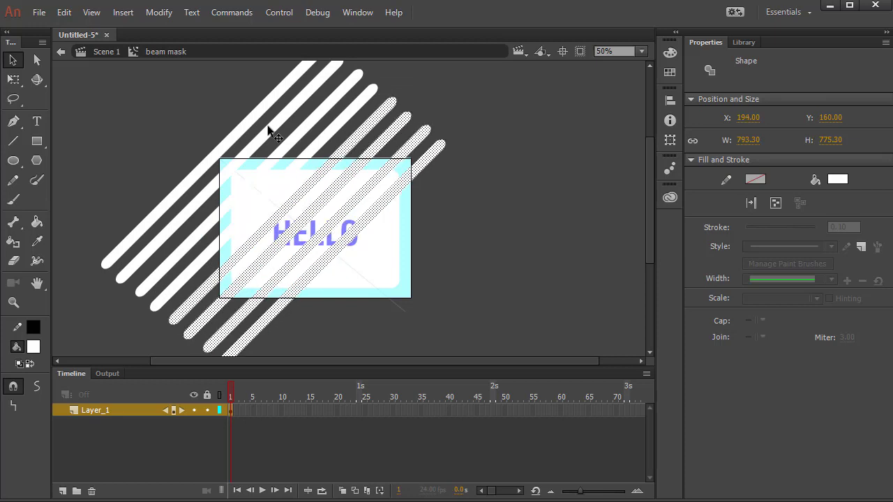
# Select all eight diagonal stripes together and paste a copy of them inside the beam mask symbol
pyautogui.keyDown('shift'); pyautogui.click(354, 105); pyautogui.keyUp('shift')
pyautogui.keyDown('shift'); pyautogui.click(338, 95); pyautogui.keyUp('shift')
pyautogui.keyDown('shift'); pyautogui.click(322, 82); pyautogui.keyUp('shift')
pyautogui.keyDown('shift'); pyautogui.click(299, 83); pyautogui.keyUp('shift')
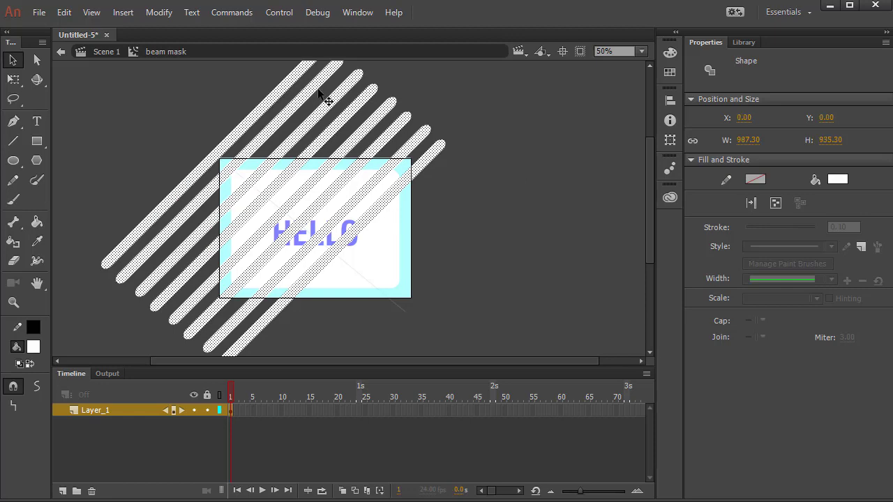
pyautogui.hotkey('ctrl', 'c')
pyautogui.hotkey('ctrl', 'v')
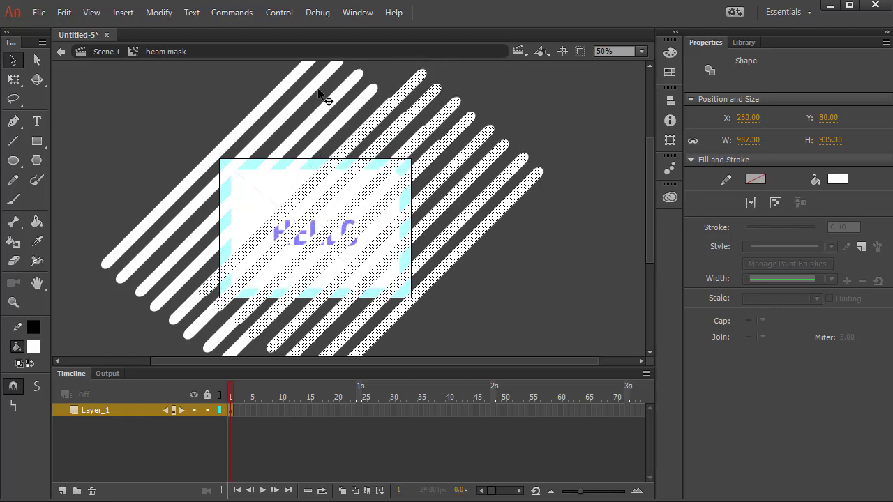
# Position the pasted group of eight stripes at X 382, Y 326 so the diagonal pattern continues evenly past the stage
pyautogui.hotkey('shift', 'Down')
pyautogui.hotkey('shift', 'Down')
pyautogui.hotkey('shift', 'Down')
pyautogui.hotkey('shift', 'Down')
pyautogui.hotkey('shift', 'Down')
pyautogui.hotkey('shift', 'Down')
pyautogui.hotkey('shift', 'Down')
pyautogui.hotkey('shift', 'Down')
pyautogui.hotkey('shift', 'Down')
pyautogui.hotkey('shift', 'Down')
pyautogui.hotkey('shift', 'Down')
pyautogui.hotkey('shift', 'Down')
pyautogui.hotkey('shift', 'Down')
pyautogui.hotkey('shift', 'Down')
pyautogui.hotkey('shift', 'Down')
pyautogui.hotkey('shift', 'Down')
pyautogui.hotkey('shift', 'Down')
pyautogui.hotkey('shift', 'Down')
pyautogui.hotkey('shift', 'Left')
pyautogui.hotkey('shift', 'Left')
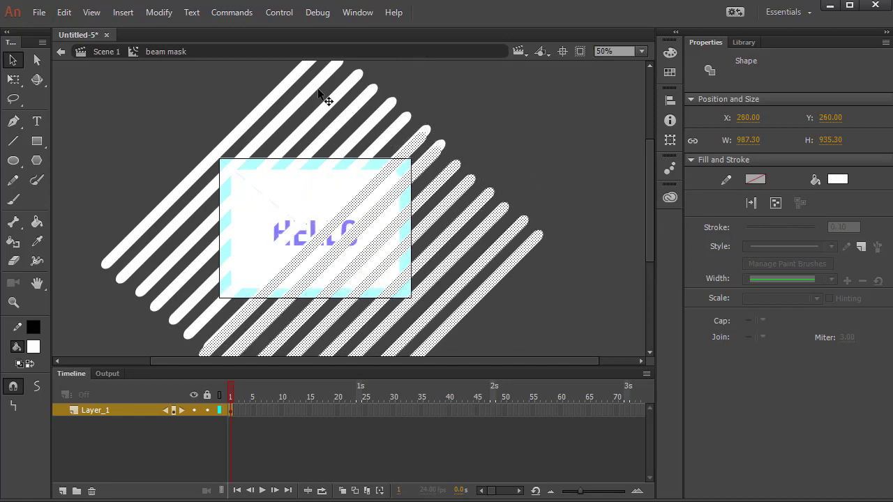
pyautogui.hotkey('shift', 'Right')
pyautogui.hotkey('shift', 'Right')
pyautogui.hotkey('shift', 'Right')
pyautogui.hotkey('shift', 'Right')
pyautogui.hotkey('shift', 'Right')
pyautogui.hotkey('shift', 'Right')
pyautogui.hotkey('shift', 'Right')
pyautogui.hotkey('shift', 'Right')
pyautogui.hotkey('shift', 'Right')
pyautogui.hotkey('shift', 'Right')
pyautogui.hotkey('shift', 'Right')
pyautogui.hotkey('shift', 'Right')
pyautogui.hotkey('shift', 'Right')
pyautogui.hotkey('shift', 'Right')
pyautogui.hotkey('shift', 'Down')
pyautogui.hotkey('shift', 'Down')
pyautogui.hotkey('shift', 'Down')
pyautogui.hotkey('shift', 'Down')
pyautogui.hotkey('shift', 'Down')
pyautogui.hotkey('shift', 'Down')
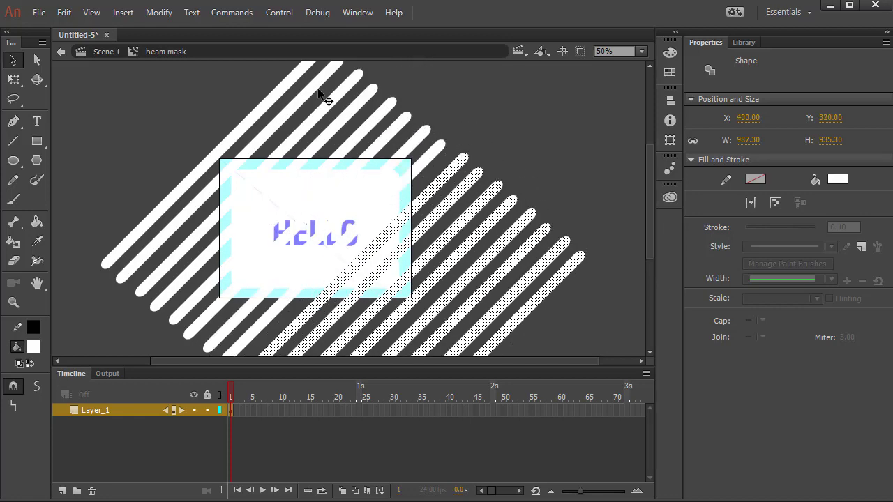
pyautogui.hotkey('shift', 'Left')
pyautogui.hotkey('shift', 'Left')
pyautogui.hotkey('shift', 'Left')
pyautogui.hotkey('shift', 'Left')
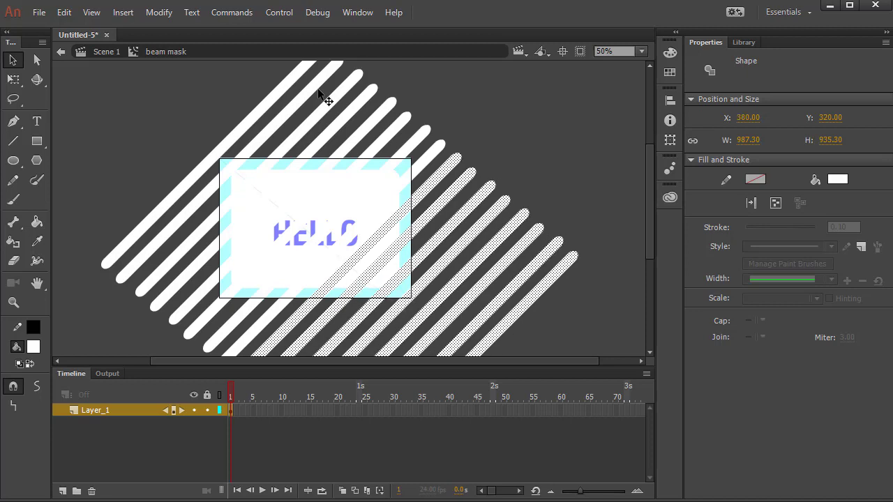
pyautogui.press('Right')
pyautogui.press('Right')
pyautogui.press('Down')
pyautogui.press('Down')
pyautogui.press('Down')
pyautogui.press('Down')
pyautogui.press('Down')
pyautogui.press('Down')
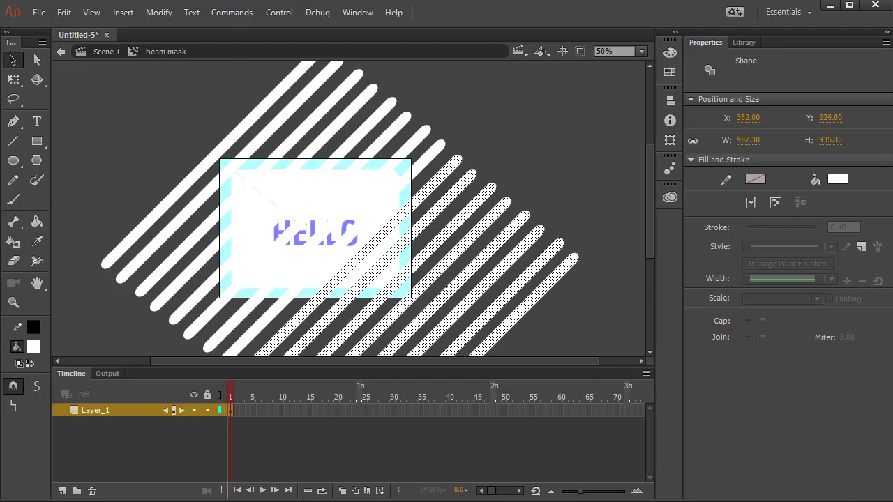
# Delete the four outermost stripes at the lower-right end of the diagonal pattern
pyautogui.click(537, 170)
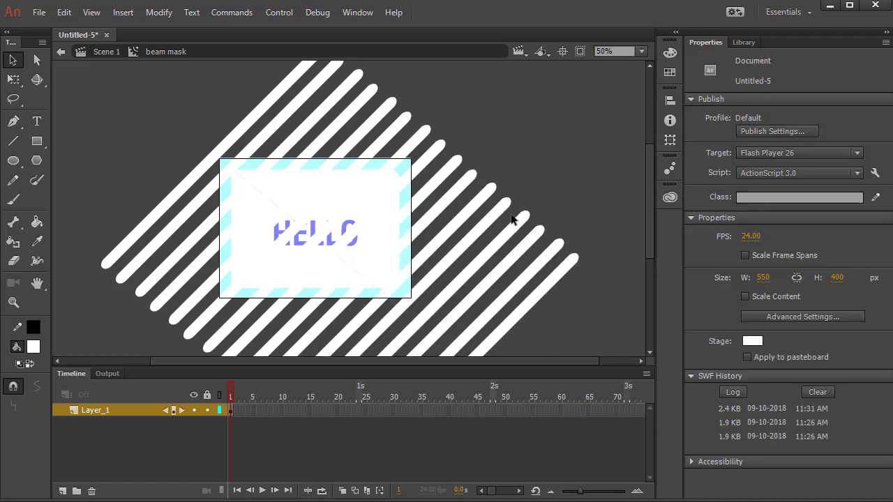
pyautogui.click(519, 233)
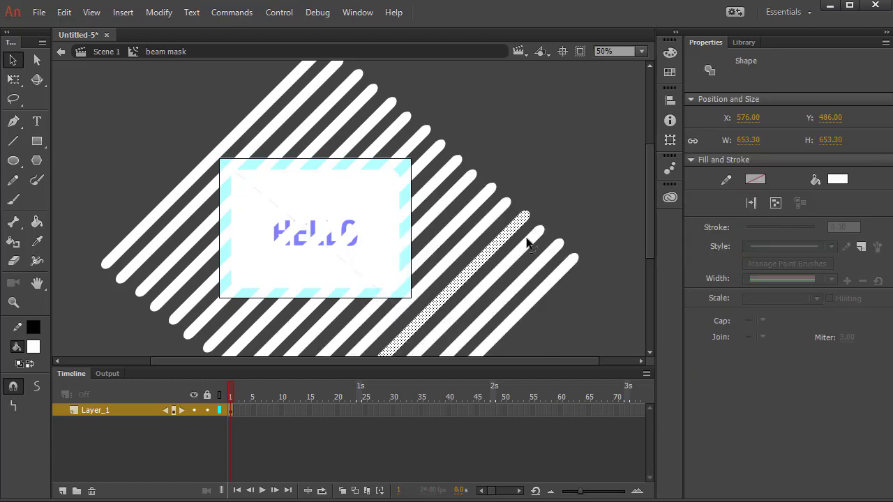
pyautogui.keyDown('shift'); pyautogui.click(529, 243); pyautogui.keyUp('shift')
pyautogui.keyDown('shift'); pyautogui.click(549, 261); pyautogui.keyUp('shift')
pyautogui.keyDown('shift'); pyautogui.click(565, 274); pyautogui.keyUp('shift')
pyautogui.press('Delete')
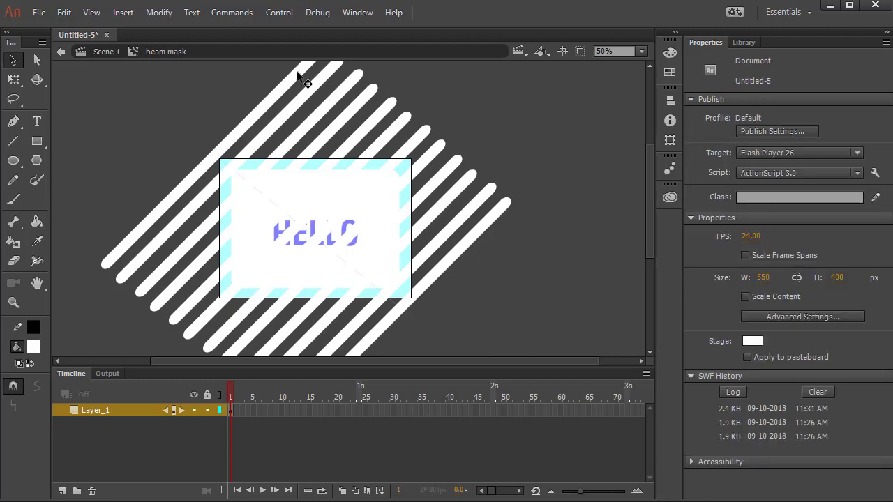
# Select all twelve diagonal stripes in the beam mask symbol and paste a copy of them
pyautogui.click(306, 82)
pyautogui.keyDown('shift'); pyautogui.click(337, 115); pyautogui.keyUp('shift')
pyautogui.keyDown('shift'); pyautogui.click(358, 123); pyautogui.keyUp('shift')
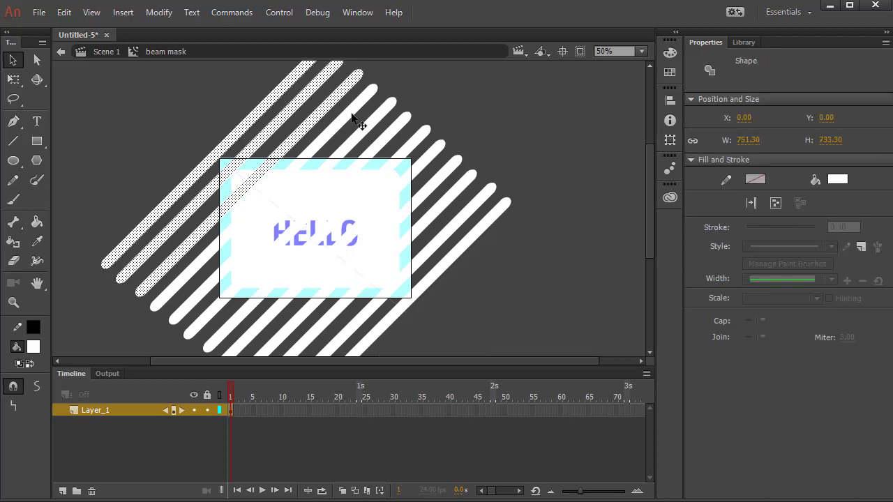
pyautogui.keyDown('shift'); pyautogui.click(381, 132); pyautogui.keyUp('shift')
pyautogui.keyDown('shift'); pyautogui.click(383, 133); pyautogui.keyUp('shift')
pyautogui.keyDown('shift'); pyautogui.click(403, 140); pyautogui.keyUp('shift')
pyautogui.keyDown('shift'); pyautogui.click(416, 147); pyautogui.keyUp('shift')
pyautogui.keyDown('shift'); pyautogui.click(430, 160); pyautogui.keyUp('shift')
pyautogui.keyDown('shift'); pyautogui.click(447, 173); pyautogui.keyUp('shift')
pyautogui.keyDown('shift'); pyautogui.click(466, 186); pyautogui.keyUp('shift')
pyautogui.keyDown('shift'); pyautogui.click(483, 201); pyautogui.keyUp('shift')
pyautogui.keyDown('shift'); pyautogui.click(492, 218); pyautogui.keyUp('shift')
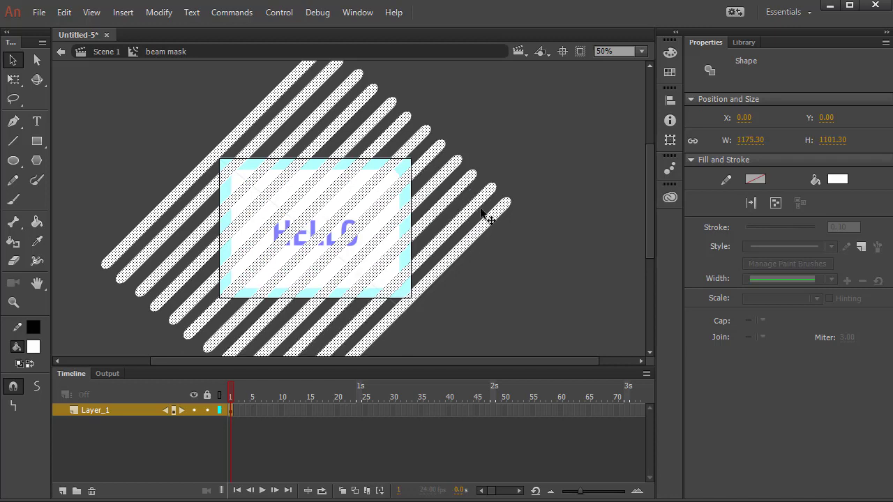
pyautogui.hotkey('ctrl', 'v')
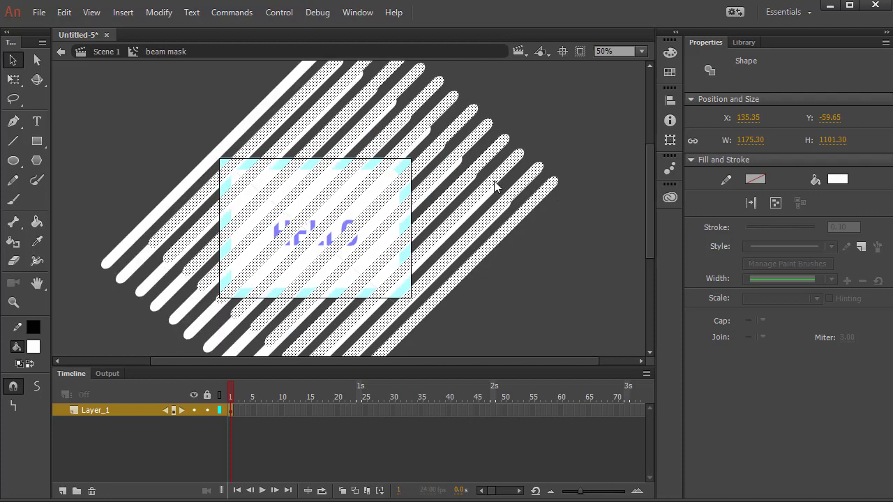
# Position the pasted group of twelve stripes at X -570.65, Y -483.65 to continue the pattern evenly toward the upper left of the stage
pyautogui.hotkey('shift', 'Left')
pyautogui.hotkey('shift', 'Left')
pyautogui.hotkey('shift', 'Left')
pyautogui.hotkey('shift', 'Left')
pyautogui.hotkey('shift', 'Left')
pyautogui.hotkey('shift', 'Left')
pyautogui.hotkey('shift', 'Left')
pyautogui.hotkey('shift', 'Left')
pyautogui.hotkey('shift', 'Left')
pyautogui.hotkey('shift', 'Left')
pyautogui.hotkey('shift', 'Left')
pyautogui.hotkey('shift', 'Left')
pyautogui.hotkey('shift', 'Left')
pyautogui.hotkey('shift', 'Left')
pyautogui.hotkey('shift', 'Left')
pyautogui.hotkey('shift', 'Left')
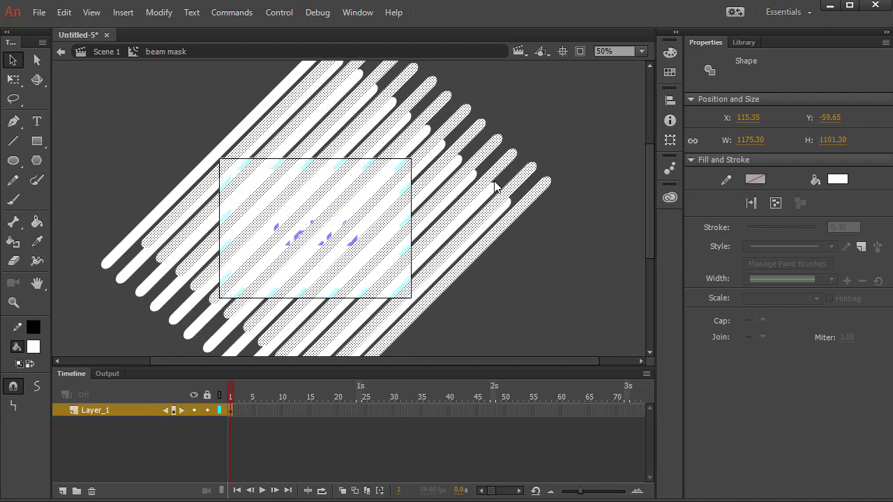
pyautogui.hotkey('shift', 'Up')
pyautogui.hotkey('shift', 'Up')
pyautogui.hotkey('shift', 'Up')
pyautogui.hotkey('shift', 'Up')
pyautogui.hotkey('shift', 'Left')
pyautogui.hotkey('shift', 'Left')
pyautogui.hotkey('shift', 'Left')
pyautogui.hotkey('shift', 'Left')
pyautogui.hotkey('shift', 'Left')
pyautogui.hotkey('shift', 'Left')
pyautogui.hotkey('shift', 'Left')
pyautogui.hotkey('shift', 'Left')
pyautogui.hotkey('shift', 'Left')
pyautogui.hotkey('shift', 'Left')
pyautogui.hotkey('shift', 'Left')
pyautogui.hotkey('shift', 'Left')
pyautogui.hotkey('shift', 'Left')
pyautogui.hotkey('shift', 'Left')
pyautogui.hotkey('shift', 'Left')
pyautogui.hotkey('shift', 'Left')
pyautogui.hotkey('shift', 'Left')
pyautogui.hotkey('shift', 'Left')
pyautogui.hotkey('shift', 'Left')
pyautogui.hotkey('shift', 'Left')
pyautogui.hotkey('shift', 'Up')
pyautogui.hotkey('shift', 'Up')
pyautogui.hotkey('shift', 'Up')
pyautogui.hotkey('shift', 'Up')
pyautogui.hotkey('shift', 'Up')
pyautogui.hotkey('shift', 'Up')
pyautogui.hotkey('shift', 'Up')
pyautogui.hotkey('shift', 'Up')
pyautogui.hotkey('shift', 'Up')
pyautogui.hotkey('shift', 'Up')
pyautogui.hotkey('shift', 'Up')
pyautogui.hotkey('shift', 'Up')
pyautogui.hotkey('shift', 'Up')
pyautogui.hotkey('shift', 'Up')
pyautogui.hotkey('shift', 'Up')
pyautogui.hotkey('shift', 'Up')
pyautogui.hotkey('shift', 'Up')
pyautogui.hotkey('shift', 'Up')
pyautogui.hotkey('shift', 'Up')
pyautogui.hotkey('shift', 'Up')
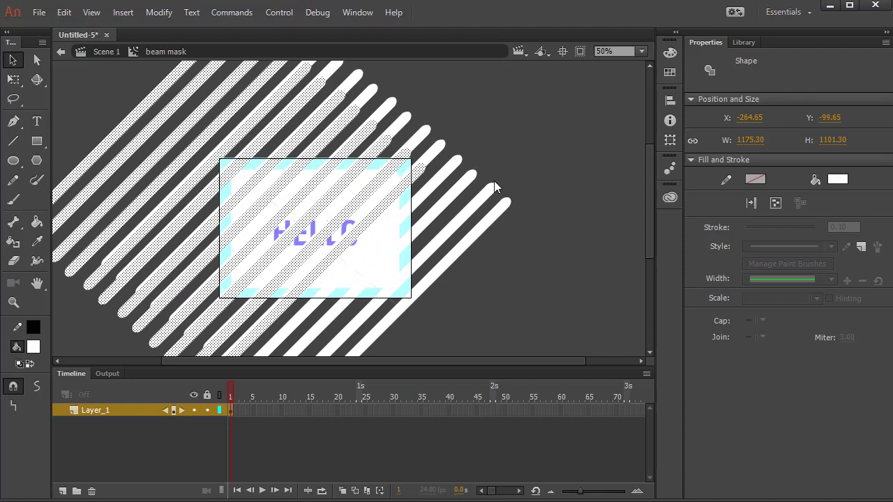
pyautogui.hotkey('shift', 'Left')
pyautogui.hotkey('shift', 'Left')
pyautogui.hotkey('shift', 'Left')
pyautogui.hotkey('shift', 'Left')
pyautogui.hotkey('shift', 'Left')
pyautogui.hotkey('shift', 'Left')
pyautogui.hotkey('shift', 'Left')
pyautogui.hotkey('shift', 'Left')
pyautogui.hotkey('shift', 'Left')
pyautogui.hotkey('shift', 'Left')
pyautogui.hotkey('shift', 'Left')
pyautogui.hotkey('shift', 'Left')
pyautogui.hotkey('shift', 'Left')
pyautogui.hotkey('shift', 'Left')
pyautogui.hotkey('shift', 'Left')
pyautogui.hotkey('shift', 'Left')
pyautogui.hotkey('shift', 'Left')
pyautogui.hotkey('shift', 'Left')
pyautogui.hotkey('shift', 'Left')
pyautogui.hotkey('shift', 'Left')
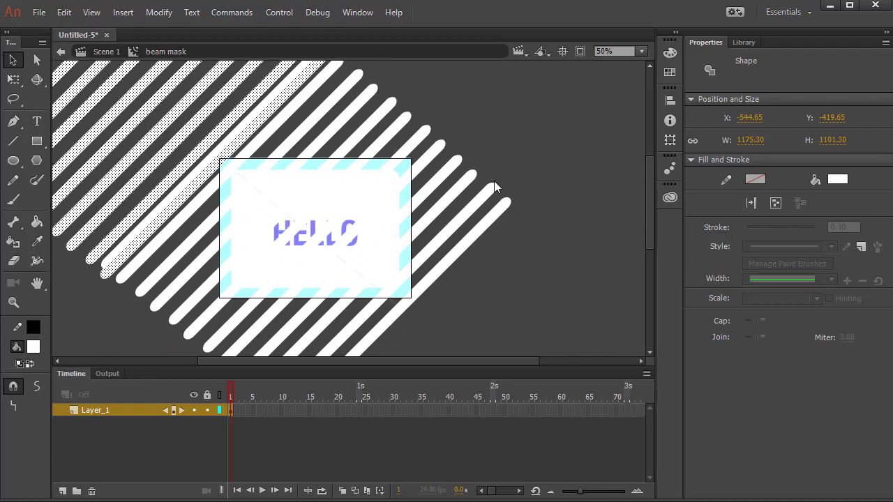
pyautogui.hotkey('shift', 'Up')
pyautogui.hotkey('shift', 'Up')
pyautogui.hotkey('shift', 'Up')
pyautogui.hotkey('shift', 'Up')
pyautogui.hotkey('shift', 'Left')
pyautogui.hotkey('shift', 'Left')
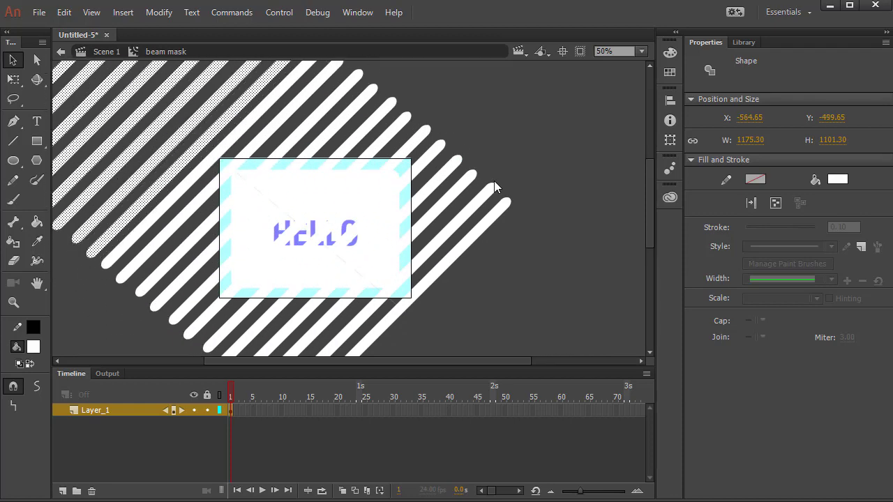
pyautogui.hotkey('shift', 'Up')
pyautogui.hotkey('shift', 'Up')
pyautogui.hotkey('shift', 'Up')
pyautogui.hotkey('shift', 'Up')
pyautogui.hotkey('shift', 'Right')
pyautogui.hotkey('shift', 'Right')
pyautogui.hotkey('shift', 'Down')
pyautogui.hotkey('shift', 'Down')
pyautogui.press('Left')
pyautogui.press('Left')
pyautogui.press('Left')
pyautogui.press('Left')
pyautogui.press('Left')
pyautogui.press('Left')
pyautogui.press('Up')
pyautogui.press('Up')
pyautogui.press('Up')
pyautogui.press('Up')
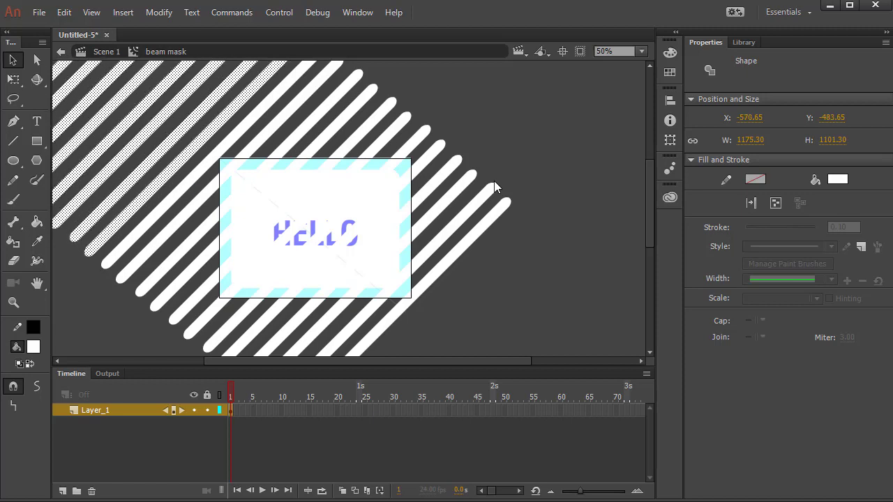
pyautogui.click(515, 211)
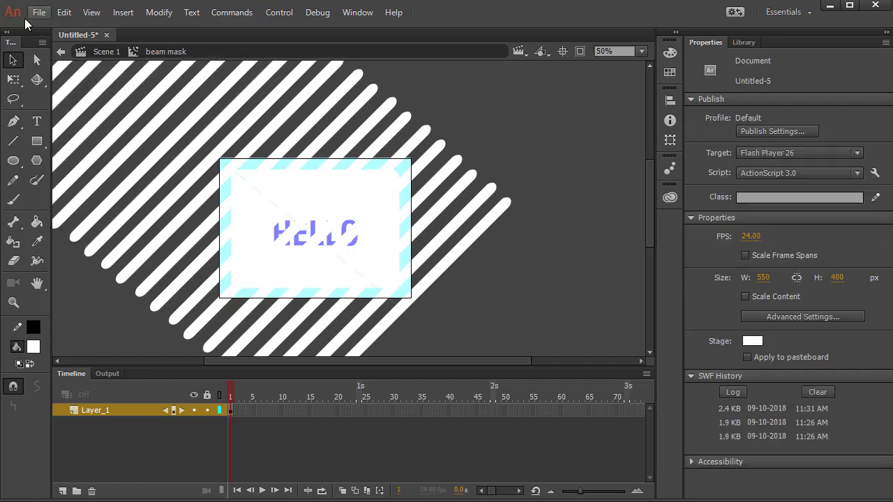
# Lock the Layer_5 mask and its borderlight layer in Scene 1, and test the movie to preview the moving border stripes
pyautogui.click(102, 54)
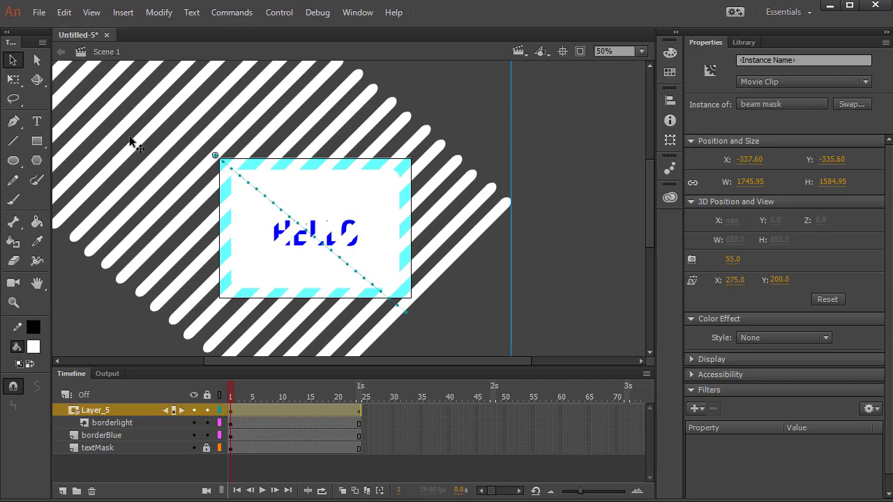
pyautogui.click(207, 423)
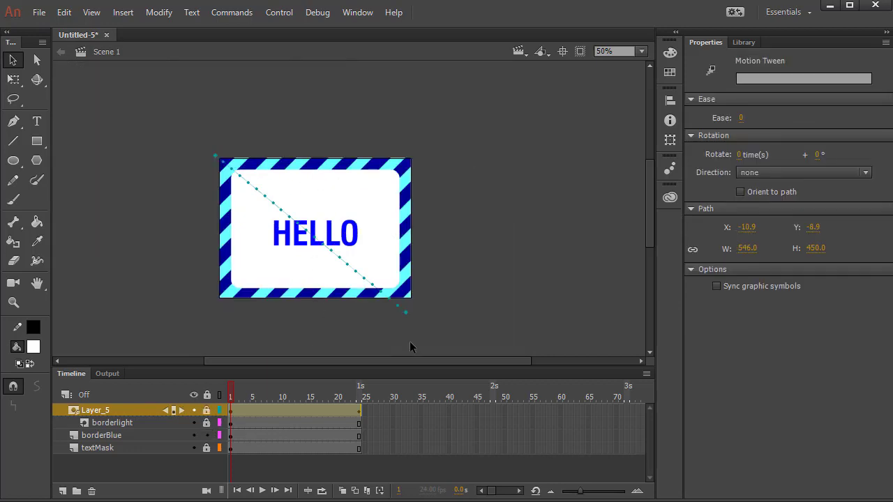
pyautogui.hotkey('ctrl', 'Return')
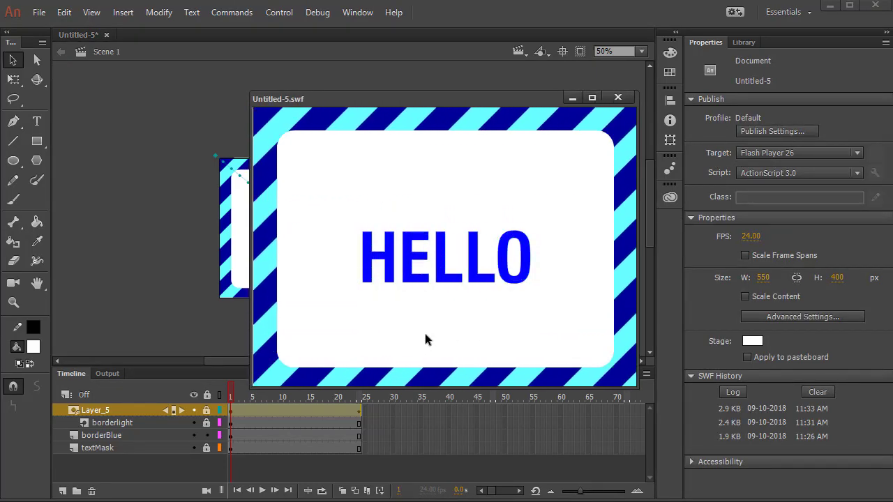
pyautogui.click(616, 98)
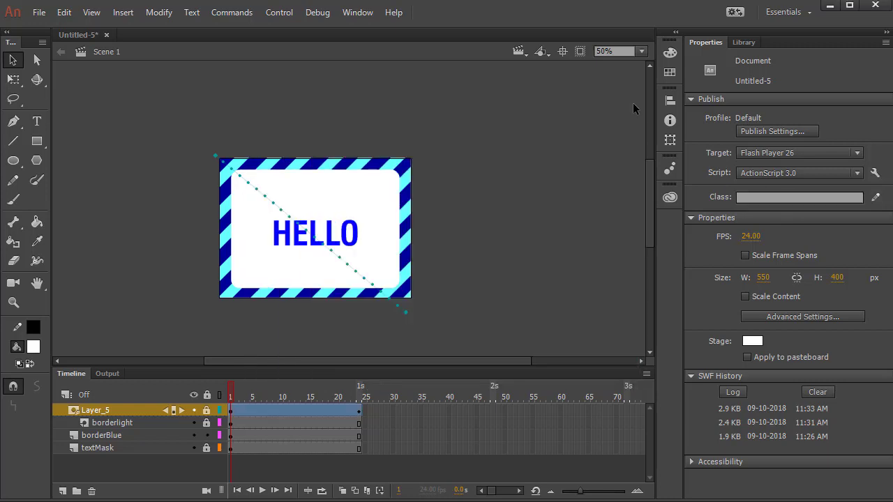
# Insert frames from frame 12 onward across all layers, extending the animation to about frame 52 to slow the stripe movement
pyautogui.click(293, 392)
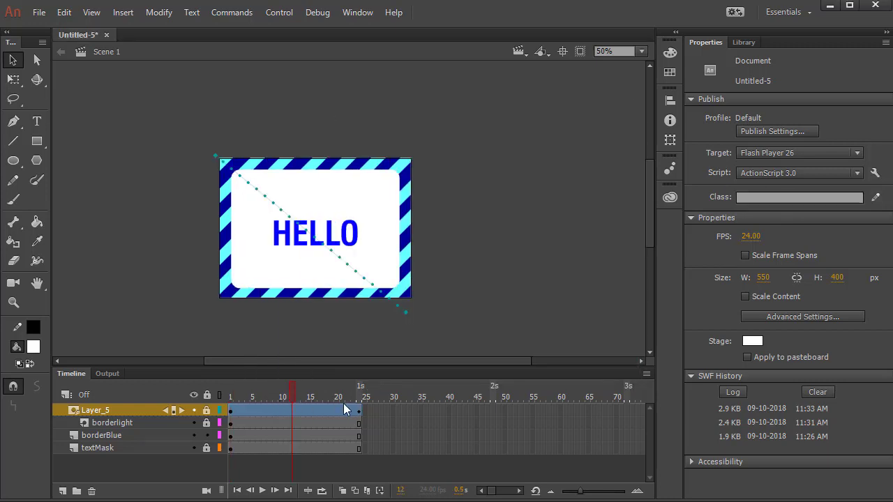
pyautogui.press('F5')
pyautogui.press('F5')
pyautogui.press('F5')
pyautogui.press('F5')
pyautogui.press('F5')
pyautogui.press('F5')
pyautogui.press('F5')
pyautogui.press('F5')
pyautogui.press('F5')
pyautogui.press('F5')
pyautogui.press('F5')
pyautogui.press('F5')
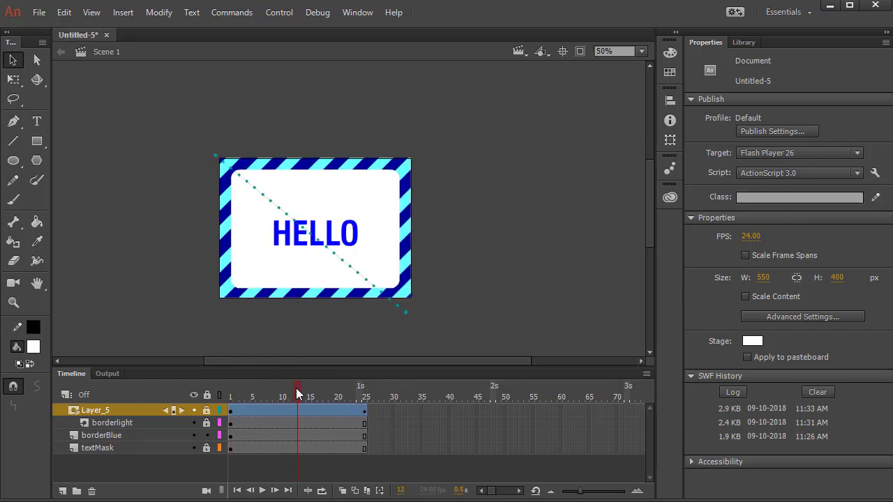
pyautogui.press('F5')
pyautogui.press('F5')
pyautogui.press('F5')
pyautogui.press('F5')
pyautogui.press('F5')
pyautogui.press('F5')
pyautogui.press('F5')
pyautogui.press('F5')
pyautogui.press('F5')
pyautogui.press('F5')
pyautogui.press('F5')
pyautogui.press('F5')
pyautogui.press('F5')
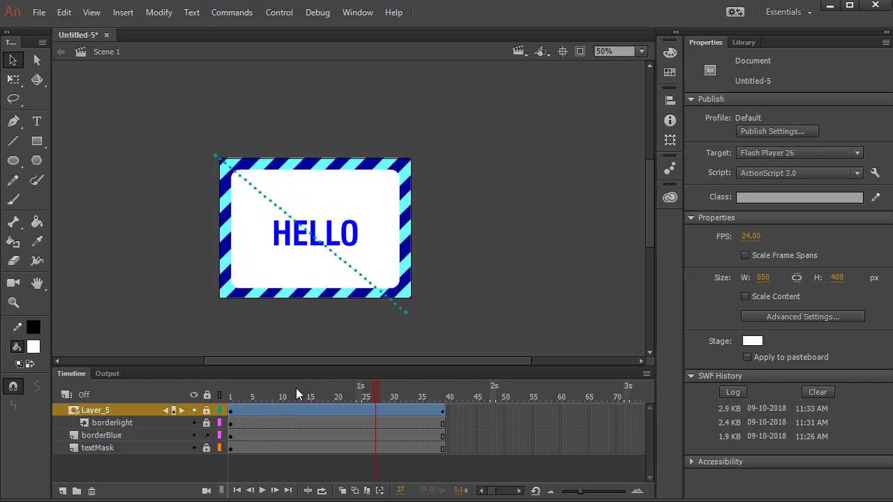
pyautogui.press('F5')
pyautogui.press('F5')
pyautogui.press('F5')
pyautogui.press('F5')
pyautogui.press('F5')
pyautogui.press('F5')
pyautogui.press('F5')
pyautogui.press('F5')
pyautogui.press('F5')
pyautogui.press('F5')
pyautogui.press('F5')
pyautogui.press('F5')
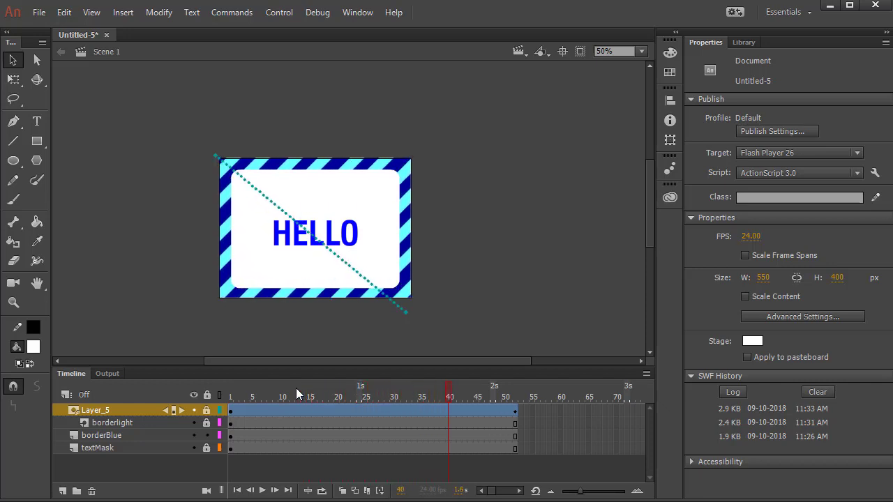
# Extend all layers to about frame 72 by inserting more frames, and test the movie to preview the slower border stripes
pyautogui.press('F5')
pyautogui.press('F5')
pyautogui.press('F5')
pyautogui.press('F5')
pyautogui.press('F5')
pyautogui.press('F5')
pyautogui.press('F5')
pyautogui.press('F5')
pyautogui.press('F5')
pyautogui.press('F5')
pyautogui.press('F5')
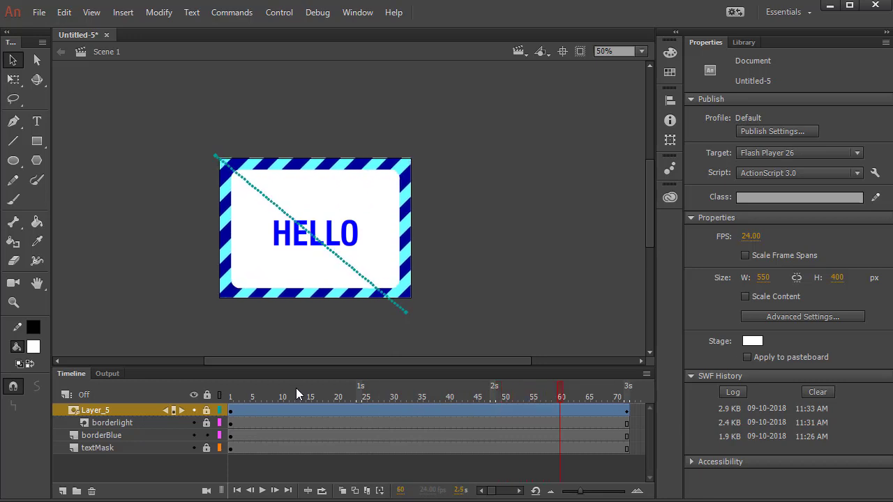
pyautogui.hotkey('ctrl', 'Return')
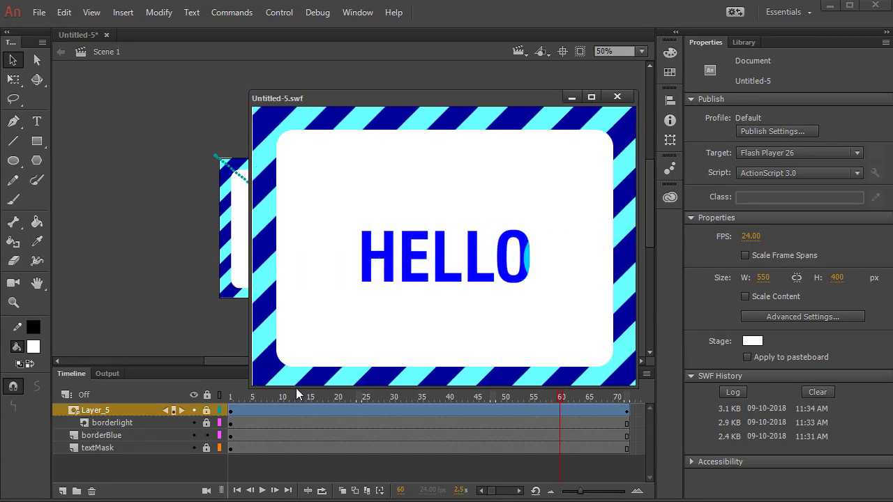
pyautogui.click(616, 96)
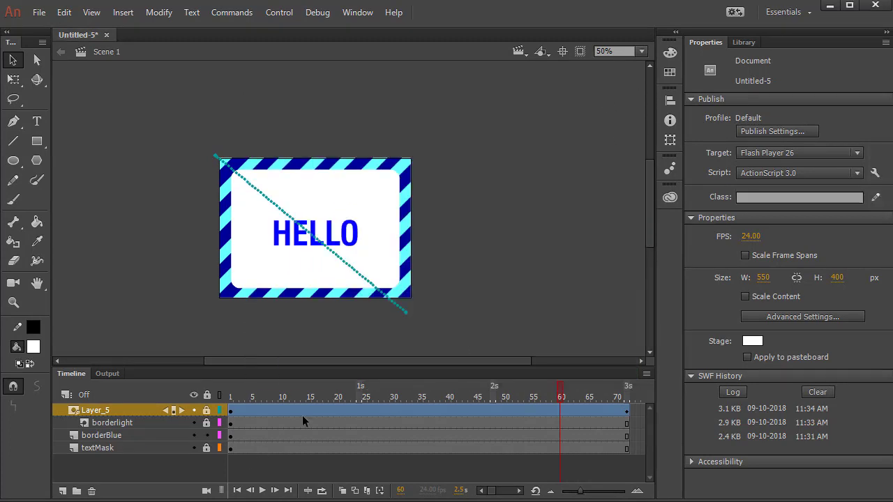
# Insert many more frames from frame 25 across all layers, extending the animation past frame 75, and test the movie again
pyautogui.click(365, 398)
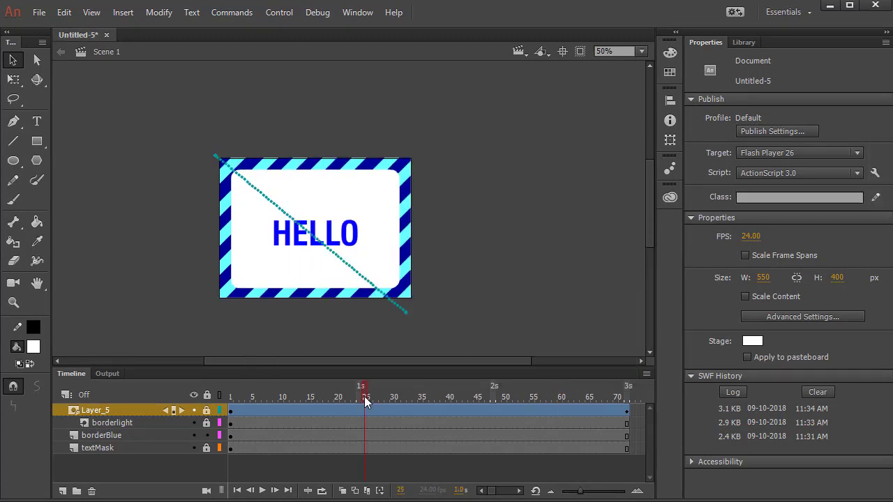
pyautogui.press('Return')
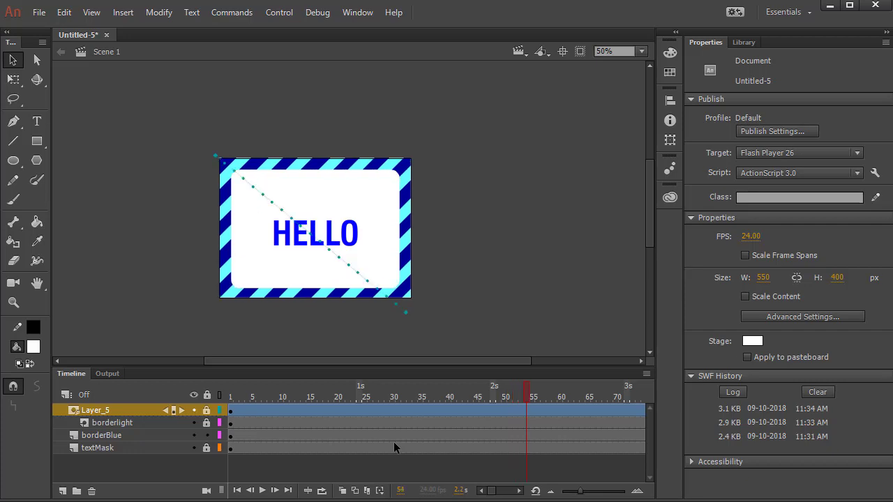
pyautogui.hotkey('ctrl', 'Return')
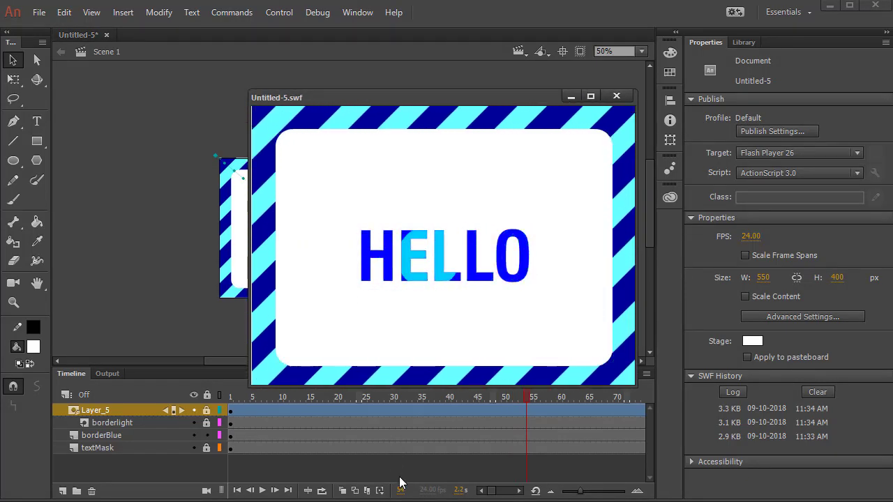